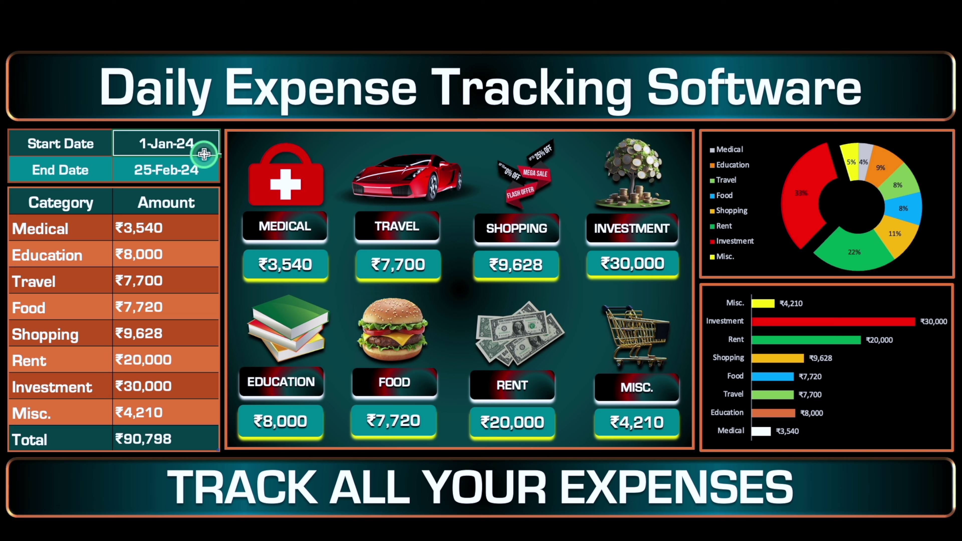
Step: Set the dashboard's End Date to 25/01/2024
left_click(204, 170)
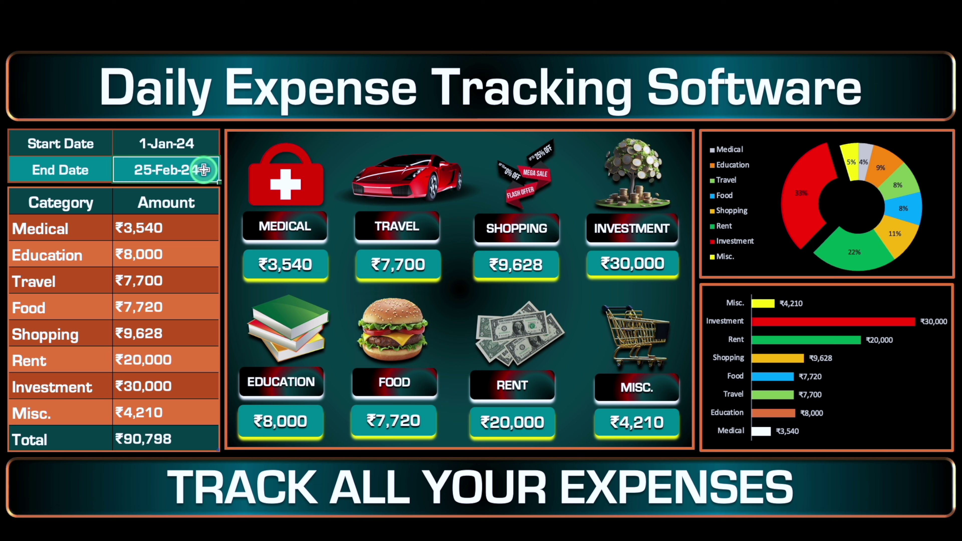
key("F2")
key("BackSpace")
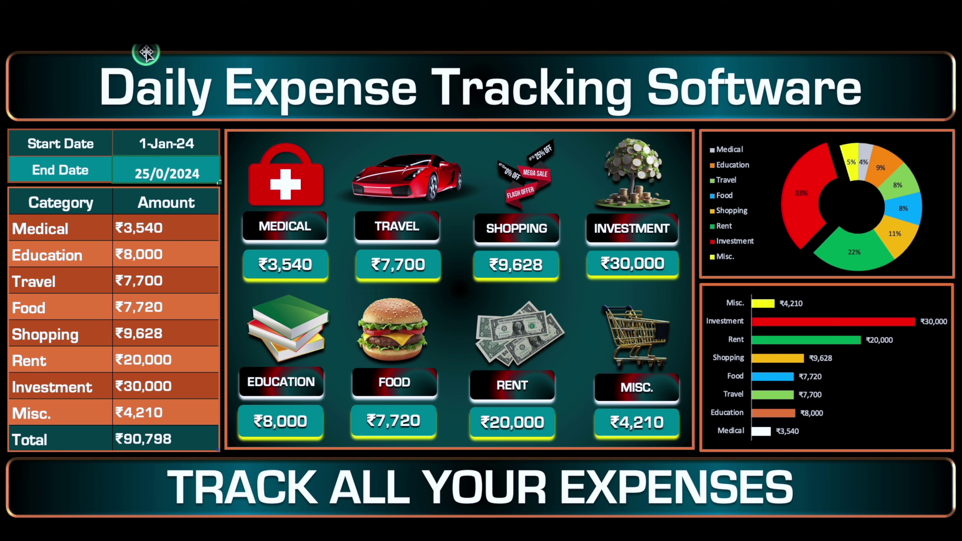
type("1")
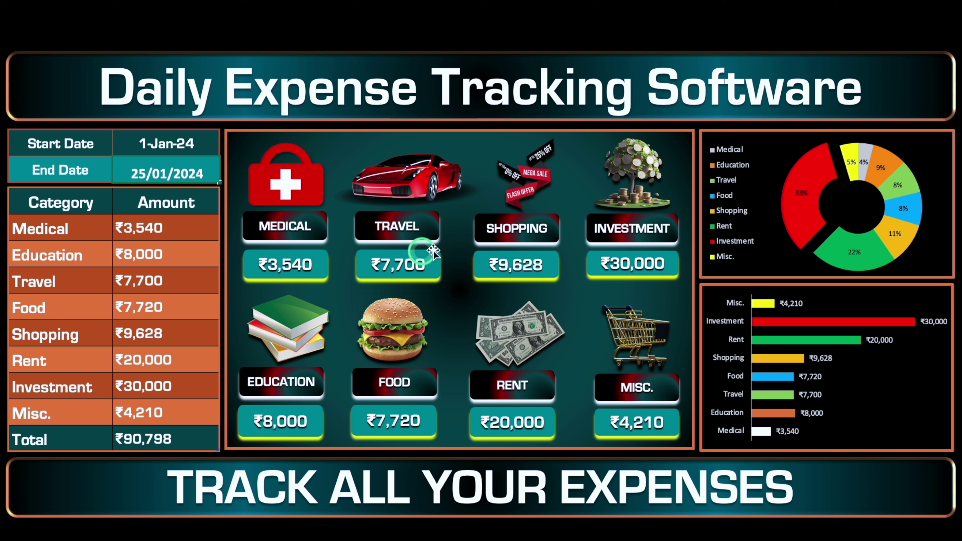
key("Return")
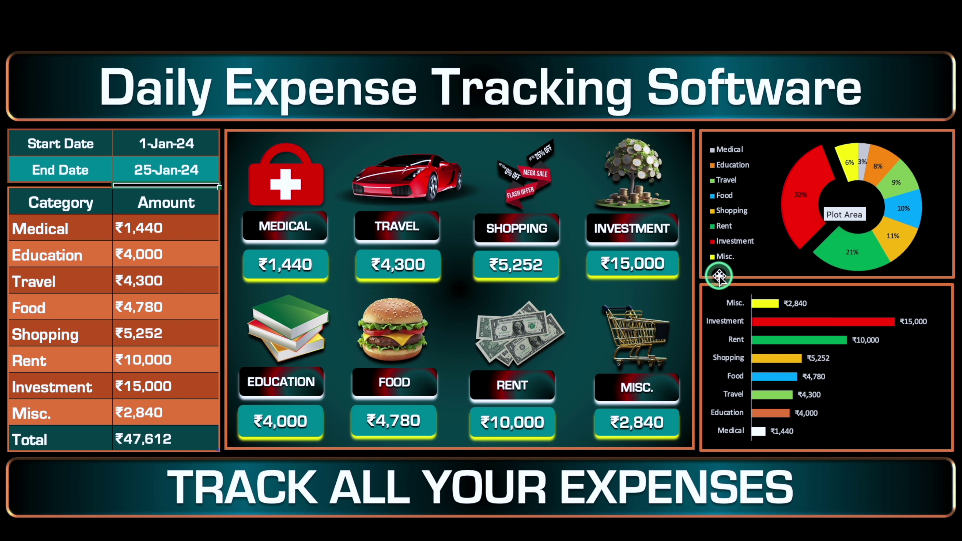
left_click(184, 165)
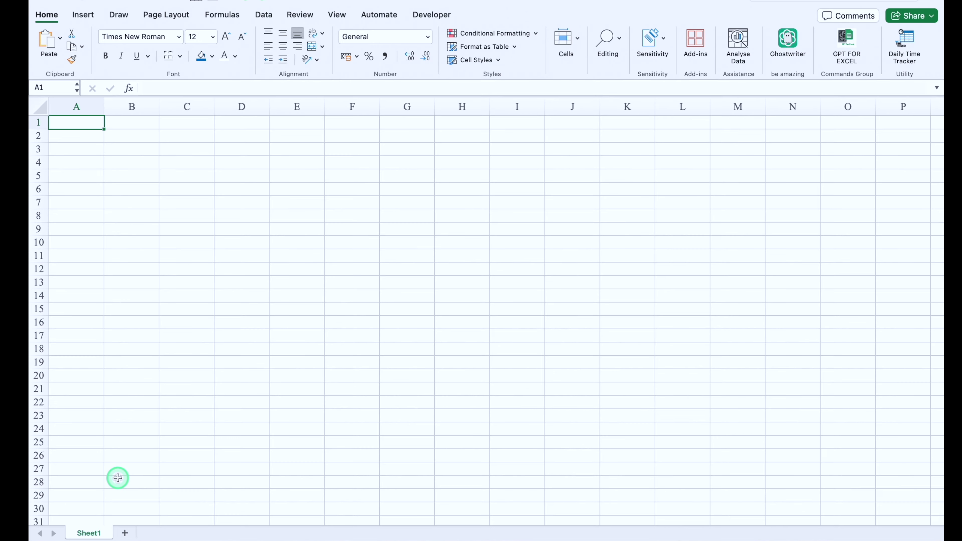
Step: Rename the blank Sheet1 as "Daily Expenses Entry"
double_click(93, 534)
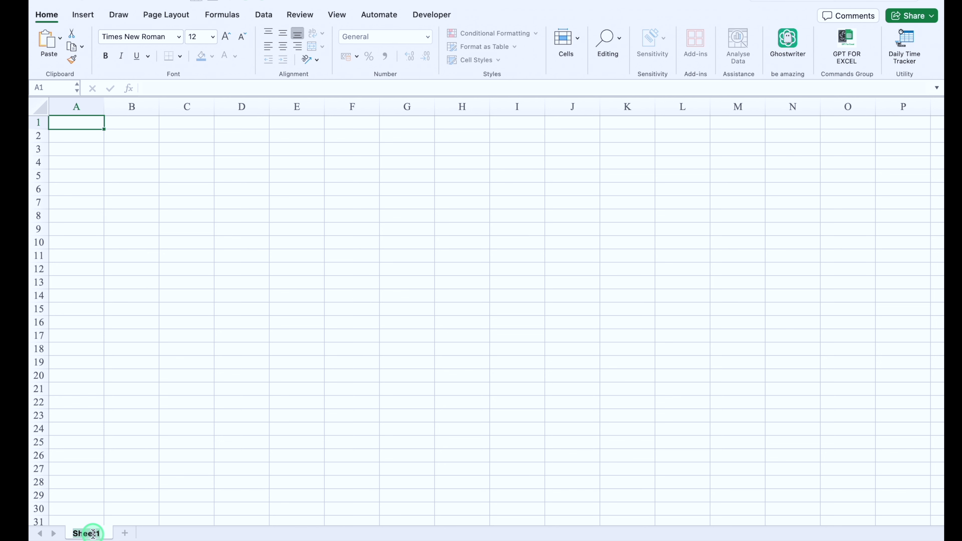
type("Daily Expenses Entry")
key("Return")
Step: Centre all cells of the sheet vertically and horizontally, and narrow column A to a thin margin
left_click(41, 110)
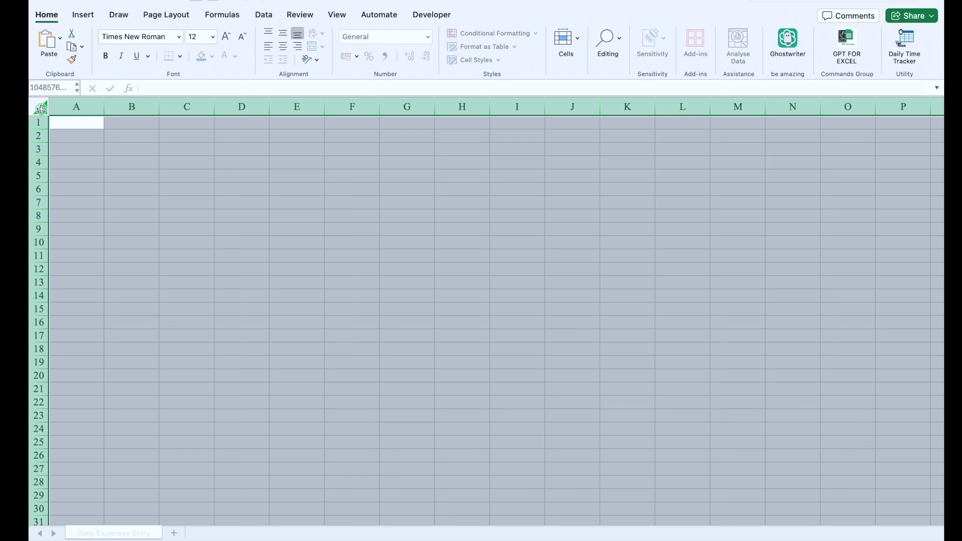
left_click(282, 33)
left_click(282, 47)
left_click(187, 228)
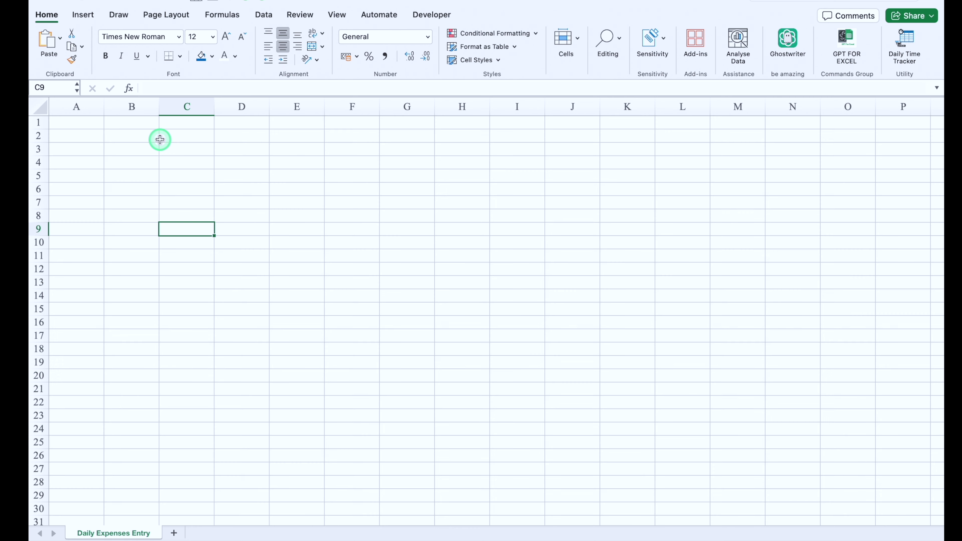
left_click_drag(104, 107, 60, 110)
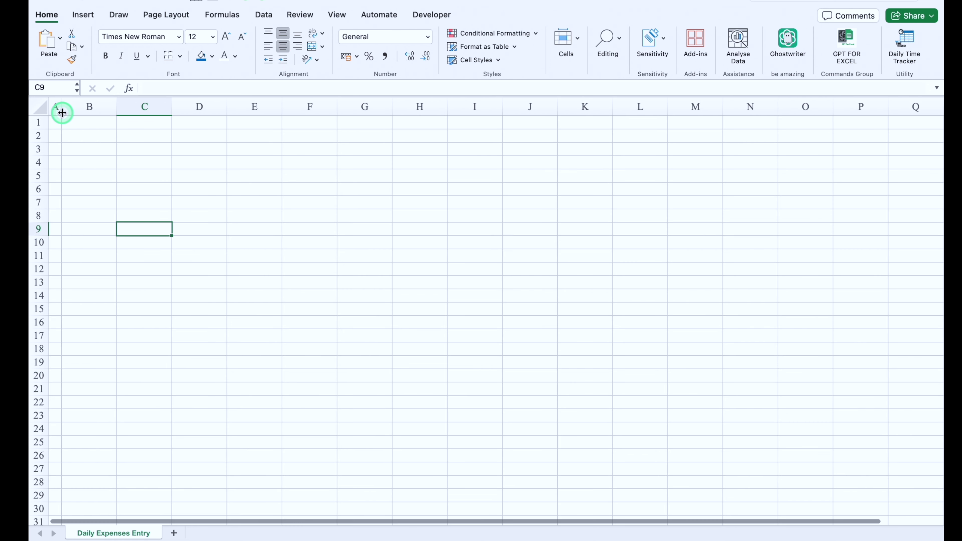
Step: Enter the headings Date, Month, Day, Expenses, Amount and Comments across row 4, starting in B4
left_click(94, 164)
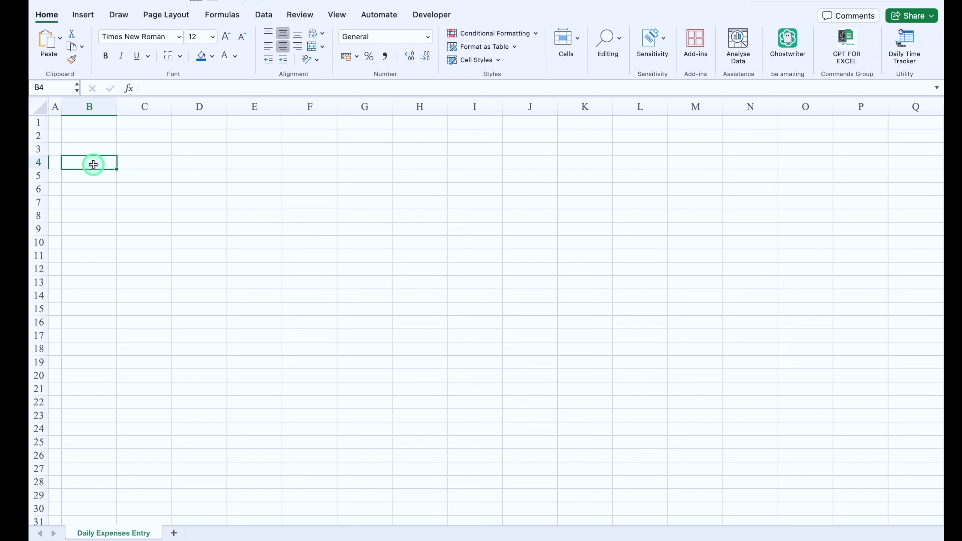
type("Dat")
type("e")
key("Tab")
type("Month")
key("Tab")
type("Day")
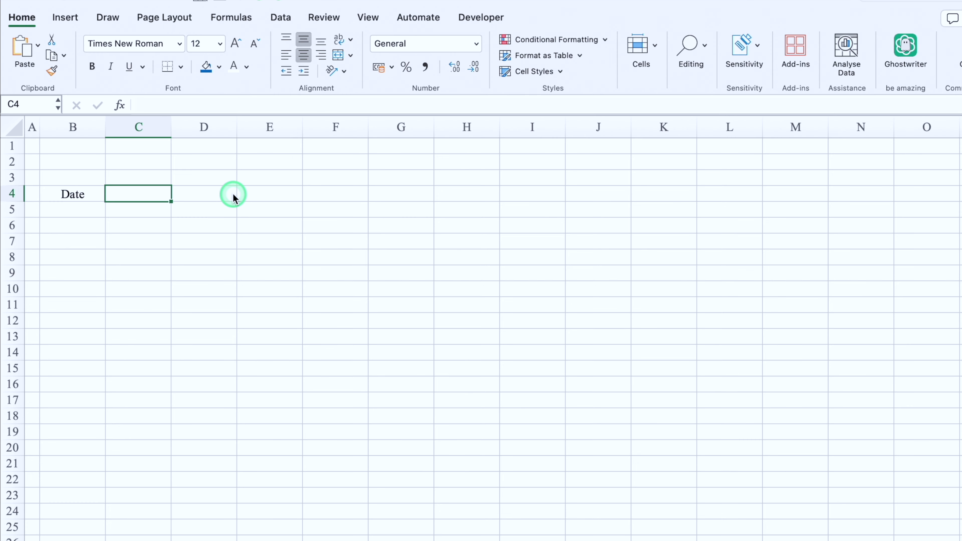
key("Tab")
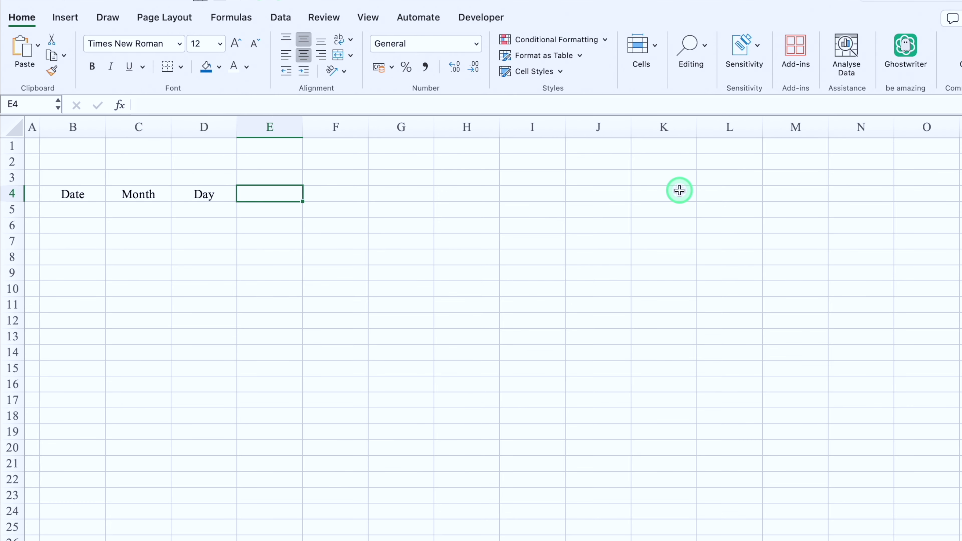
type("Expenses")
key("Tab")
type("Amount")
key("Tab")
type("Comments")
Step: Change the E4 heading to "Expense Details" and widen column E to about double so the text fits
key("shift+Tab")
key("shift+Tab")
left_click(207, 106)
key("BackSpace")
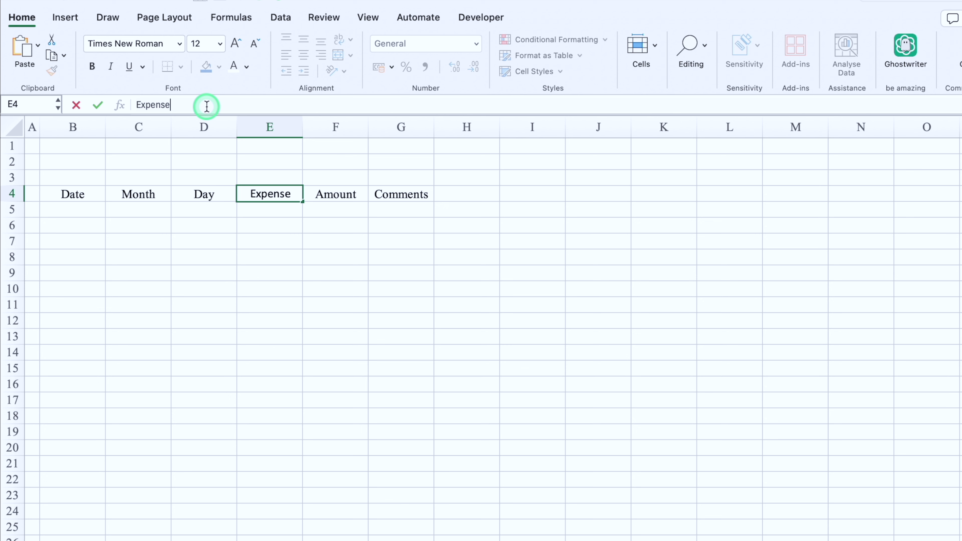
type("Details")
key("Return")
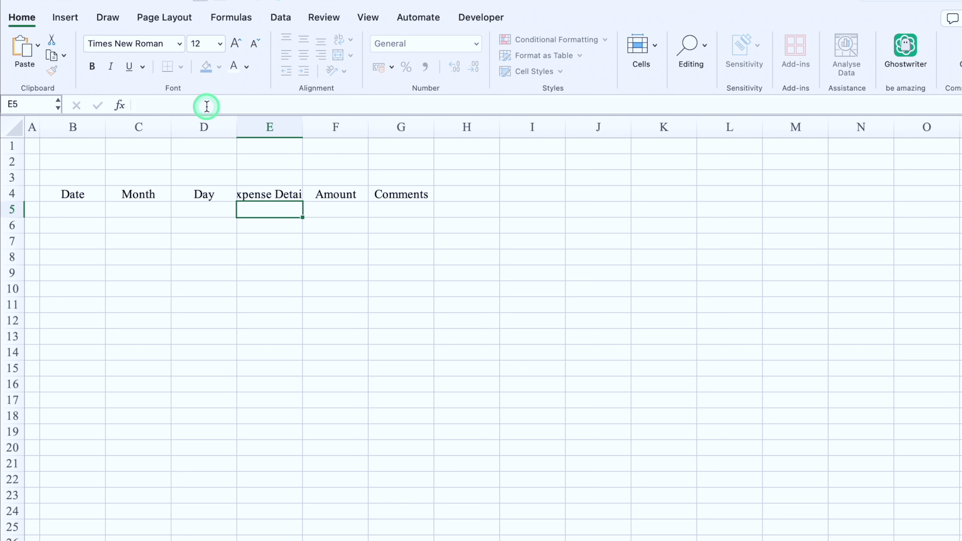
left_click_drag(303, 124, 367, 123)
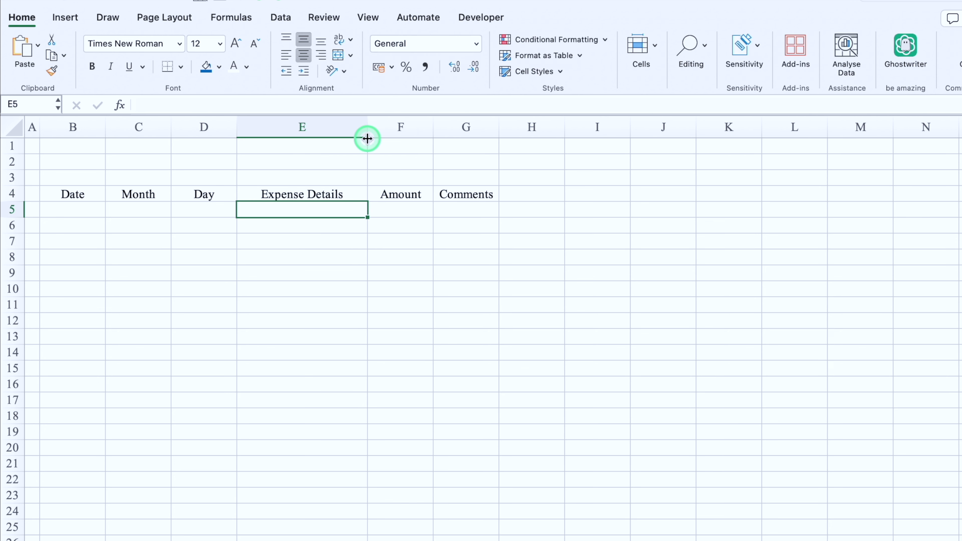
Step: Set the font of the heading row 4 to Eurostile Bold
left_click(13, 194)
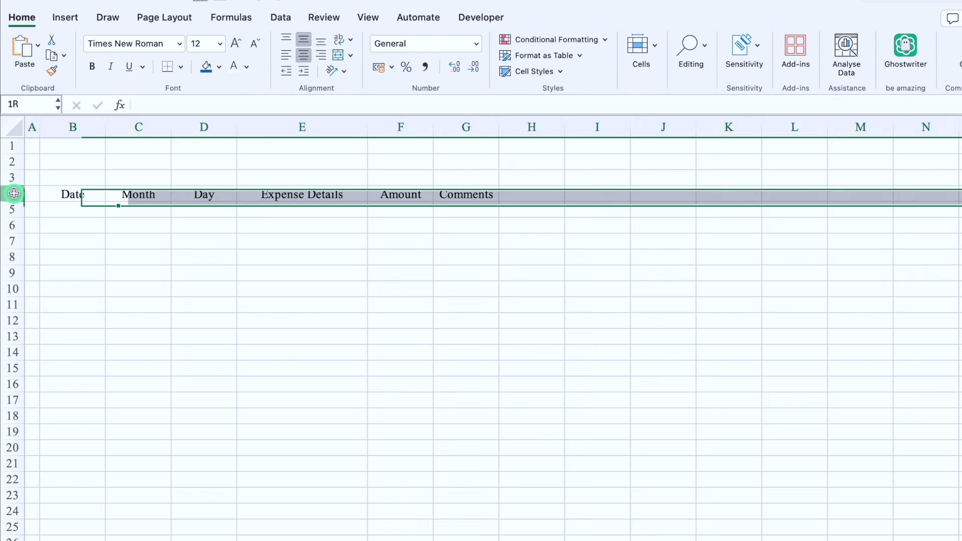
left_click(180, 44)
mouse_move(181, 168)
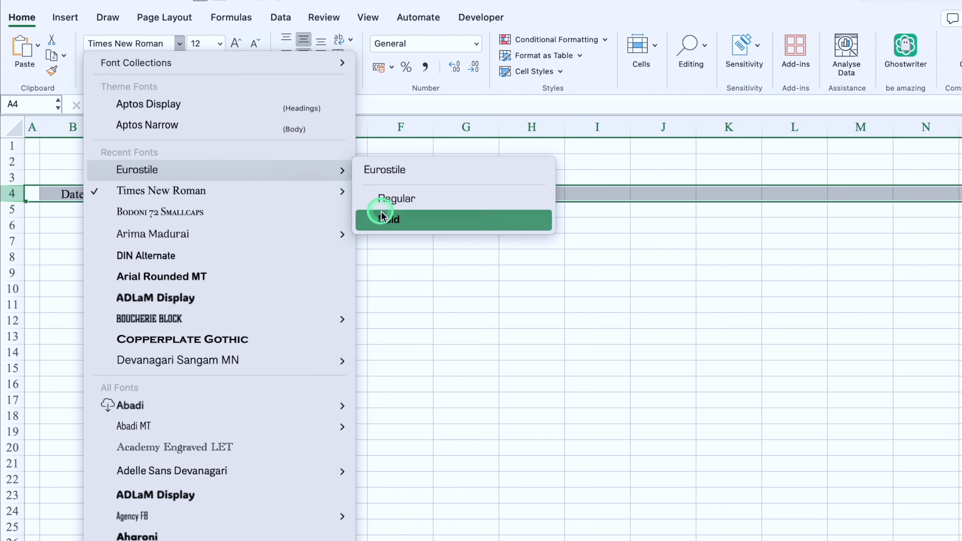
left_click(386, 218)
left_click(302, 240)
Step: Widen the Comments column to about three times its width and make row 4 about twice as tall
left_click_drag(500, 133, 631, 148)
left_click_drag(12, 202, 14, 215)
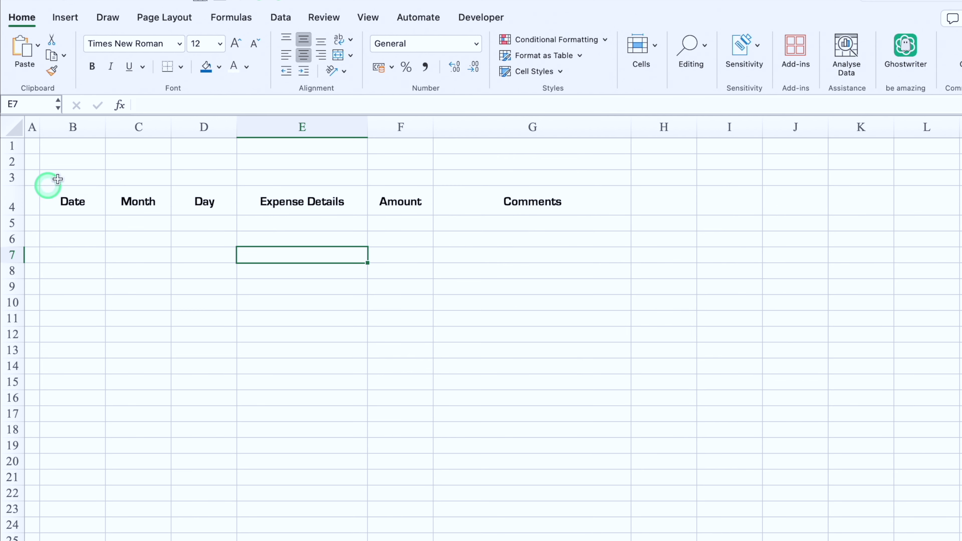
Step: Merge and centre B2:G2 as a title banner and make row 2 more than twice as tall
left_click_drag(73, 161, 526, 159)
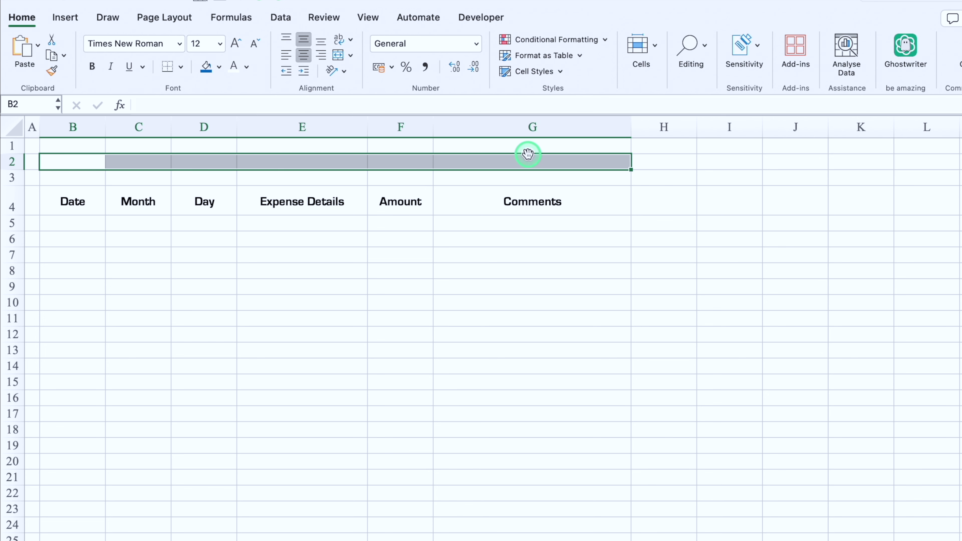
left_click(338, 55)
left_click(302, 255)
left_click_drag(11, 170, 21, 189)
Step: Fill the merged title cell B2 with a custom teal colour
left_click(168, 174)
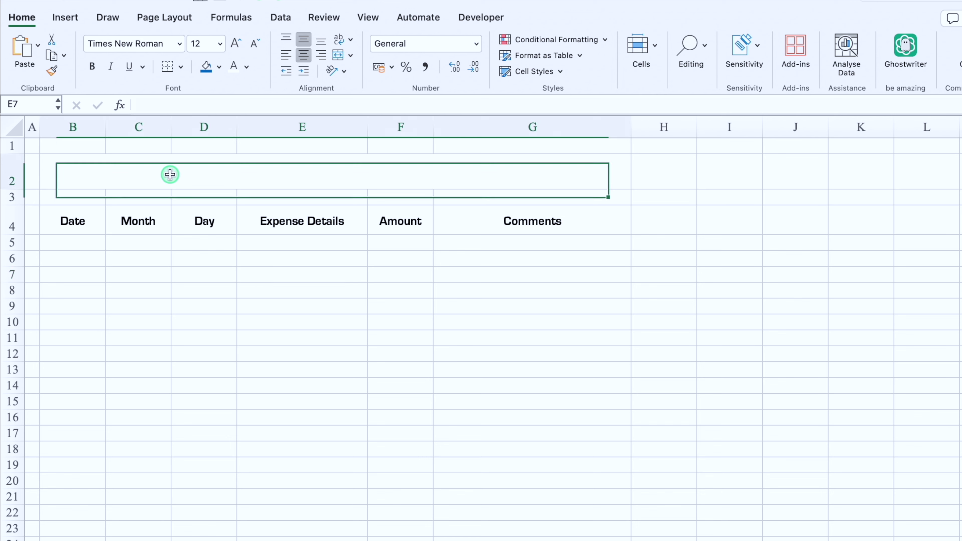
left_click(218, 67)
left_click(251, 258)
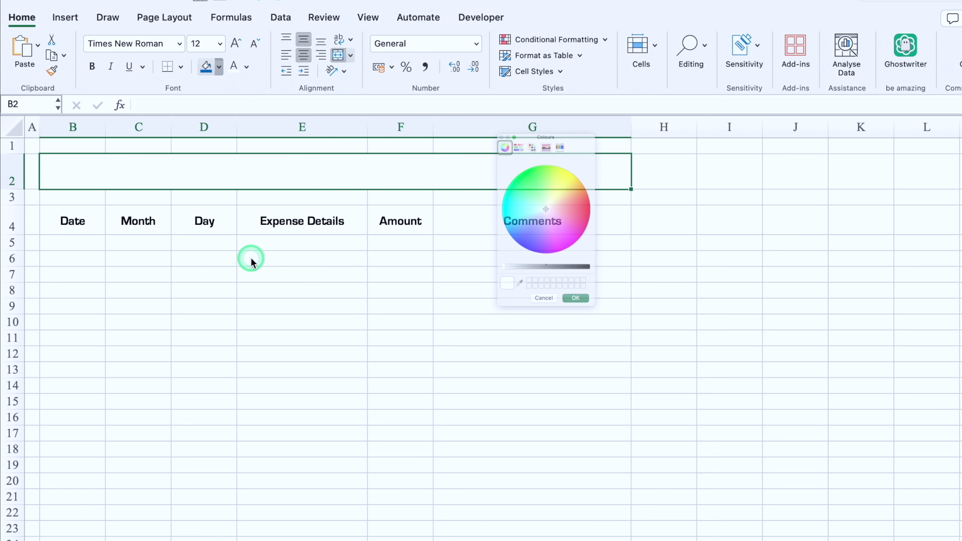
left_click(569, 99)
left_click(524, 167)
left_click(555, 203)
left_click(596, 352)
Step: Darken the title banner's teal fill slightly using the colour wheel's brightness setting
left_click(219, 67)
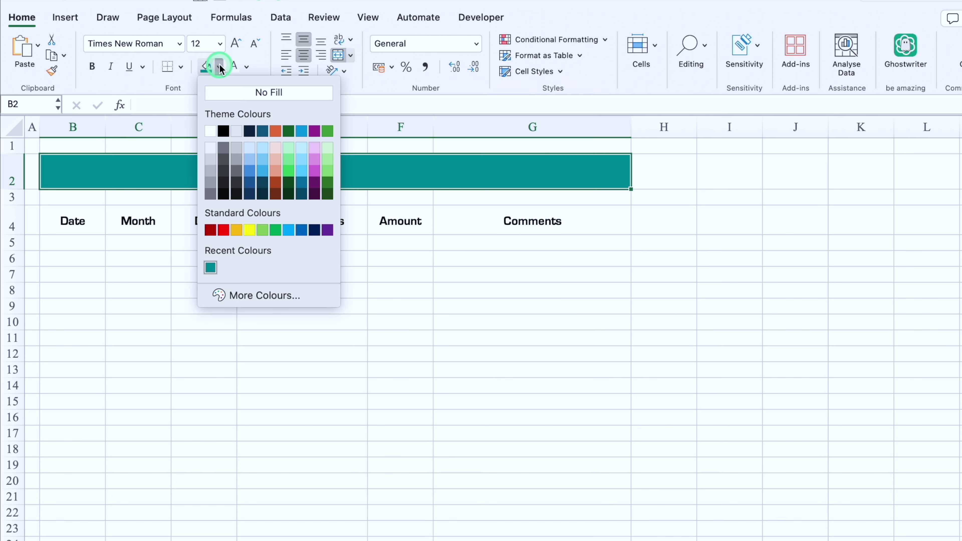
left_click(244, 296)
left_click(477, 97)
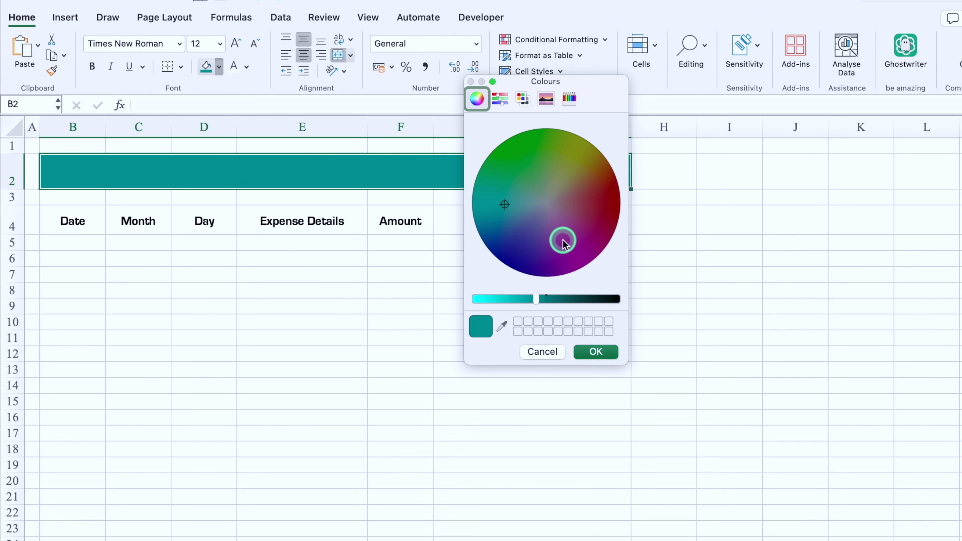
left_click(543, 299)
left_click(596, 351)
Step: Set row 2's font to Eurostile Bold and enter the title "DAILY EXPENSES" in the banner
left_click(12, 173)
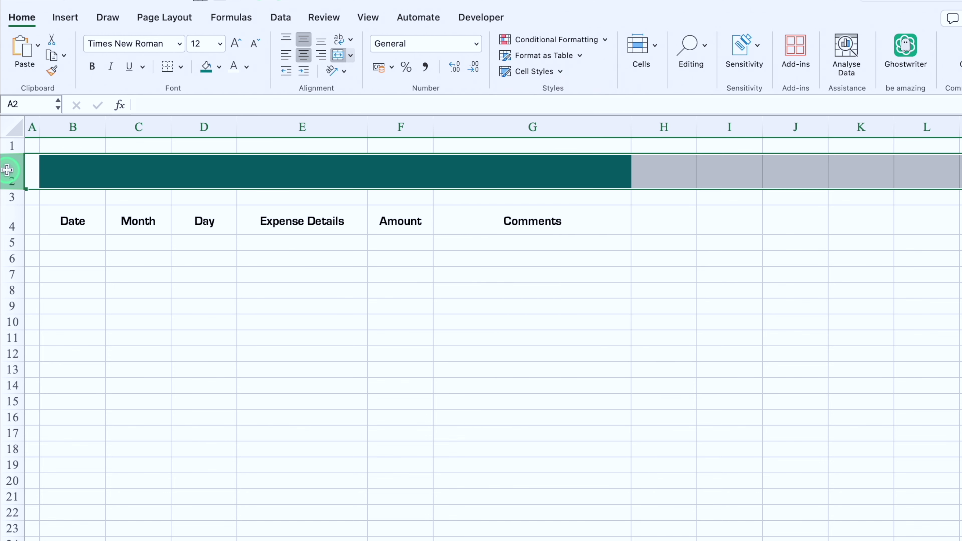
left_click(178, 45)
mouse_move(215, 168)
left_click(386, 217)
type("DAILY EXPENSES")
key("Return")
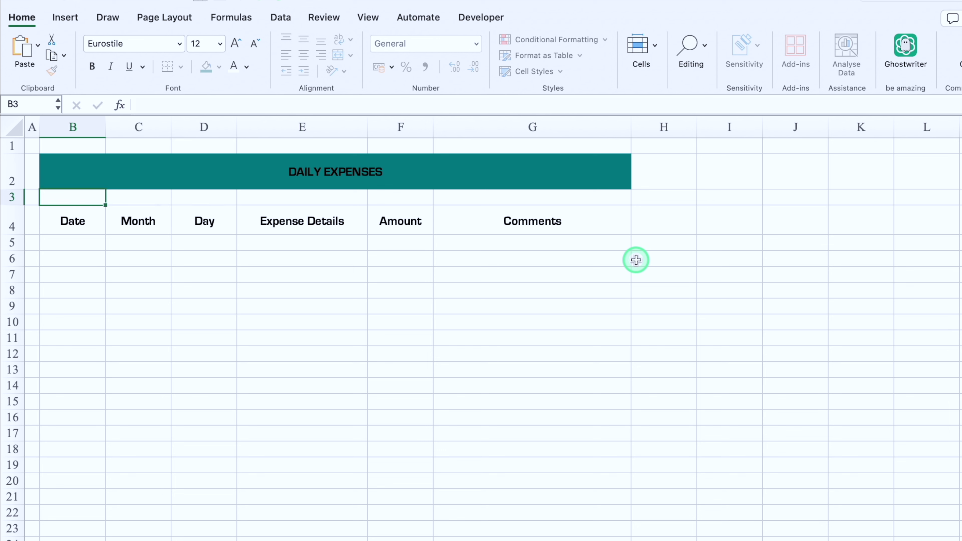
Step: Enlarge the "DAILY EXPENSES" title to font size 26 and colour its text white
left_click(511, 169)
left_click(235, 43)
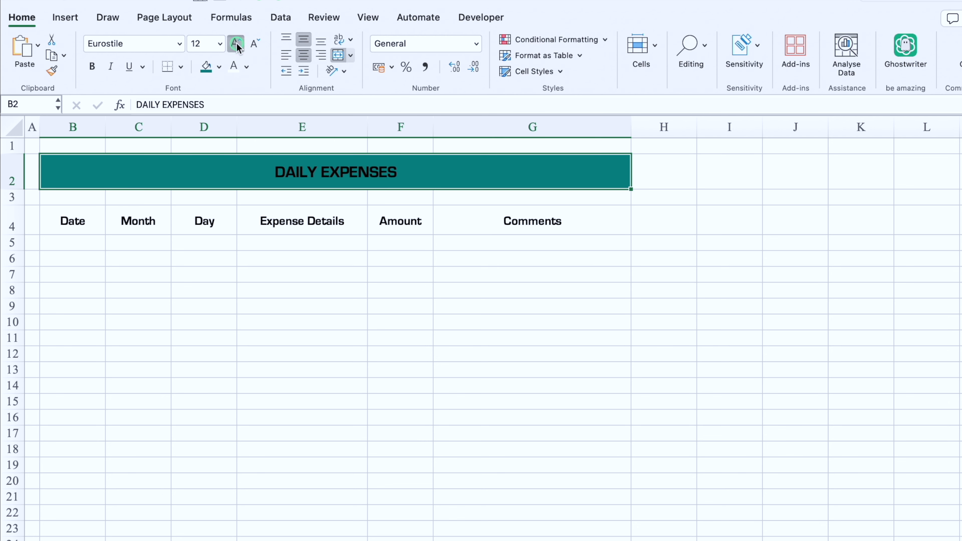
left_click(236, 43)
left_click(235, 43)
left_click(235, 42)
left_click(235, 42)
left_click(235, 43)
left_click(233, 67)
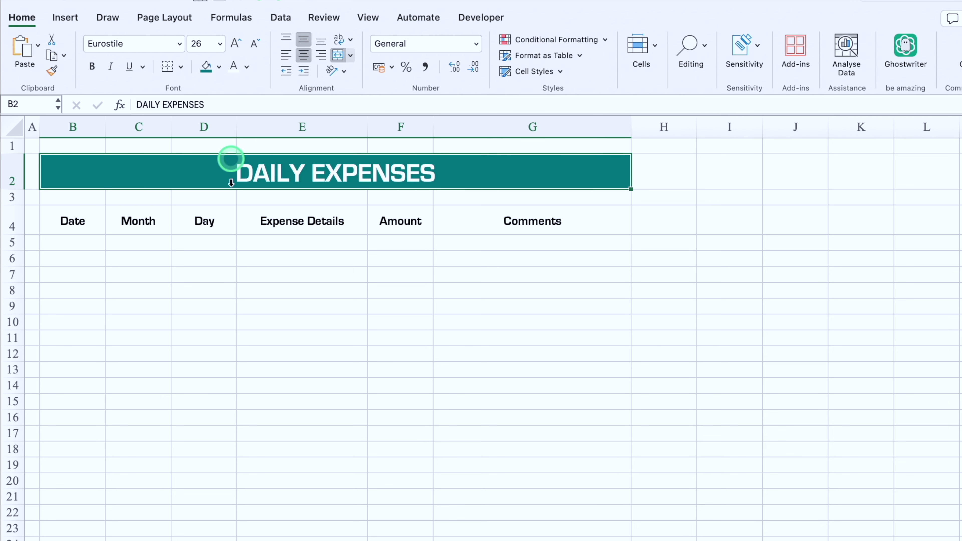
Step: Reduce row 3's height to 6 and apply all borders to the table area from B4 down through column G
left_click_drag(17, 204, 20, 194)
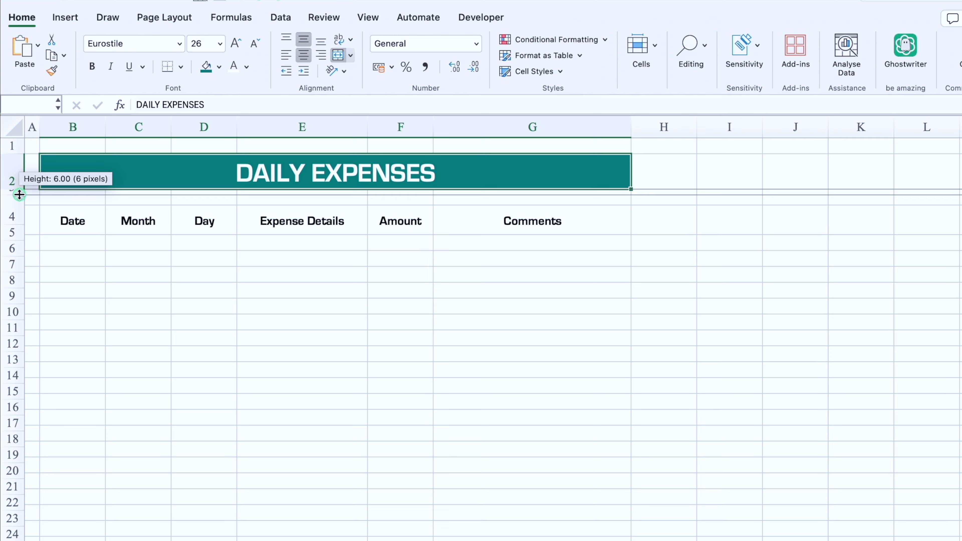
left_click_drag(72, 210, 486, 538)
left_click(180, 66)
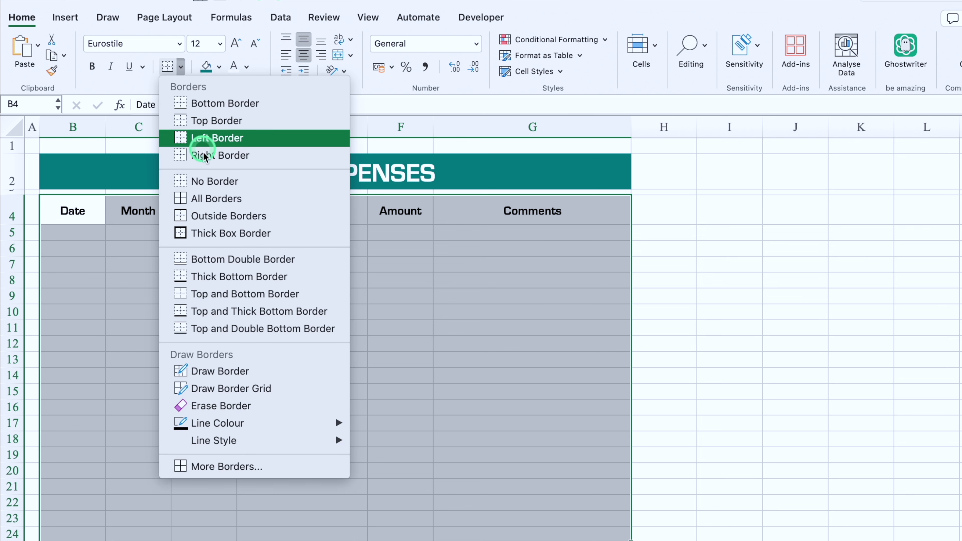
left_click(216, 198)
Step: Enter the date 1/01/24 in cell B5, the first row under the Date heading
left_click(91, 235)
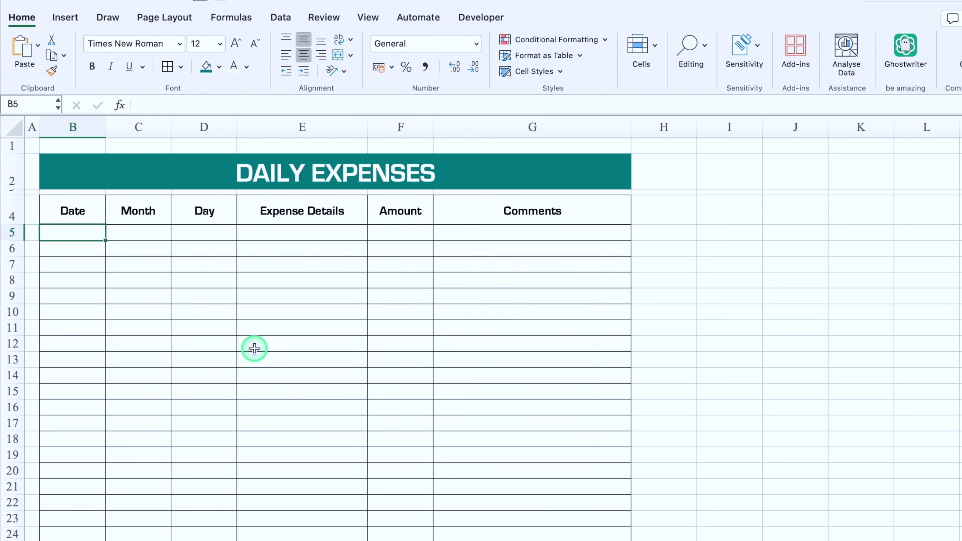
type("1/01/24")
key("Return")
Step: Format the Date column B with the 14-Mar-12 date type
left_click(78, 127)
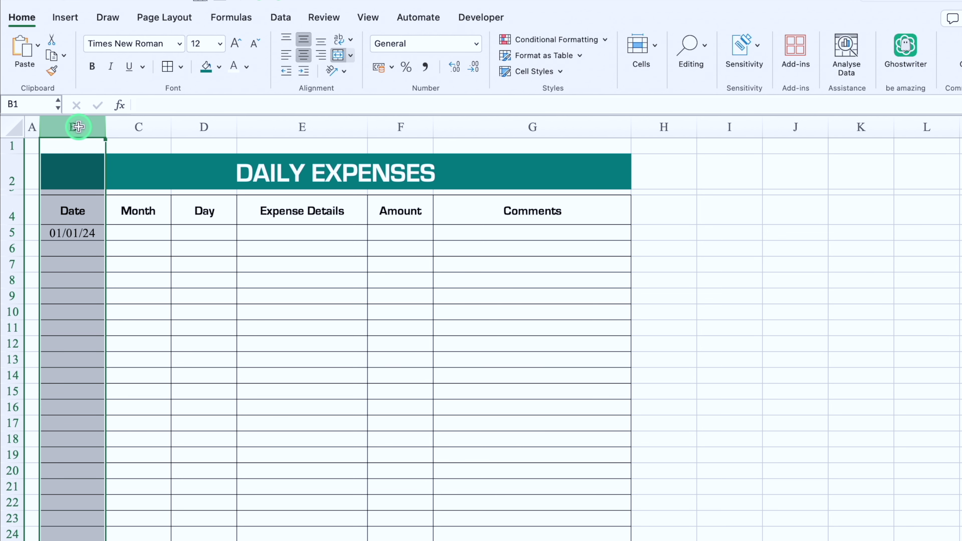
key("super+1")
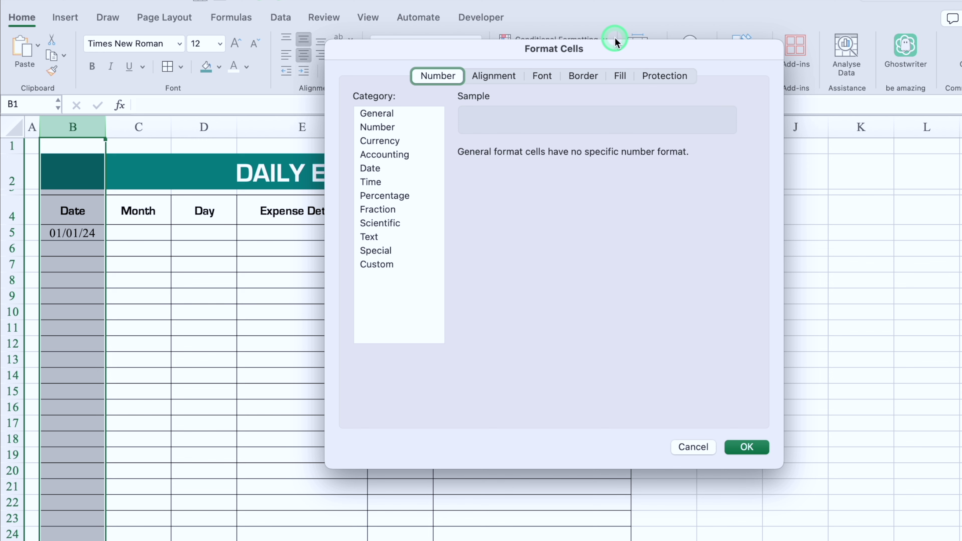
left_click(370, 168)
left_click(496, 240)
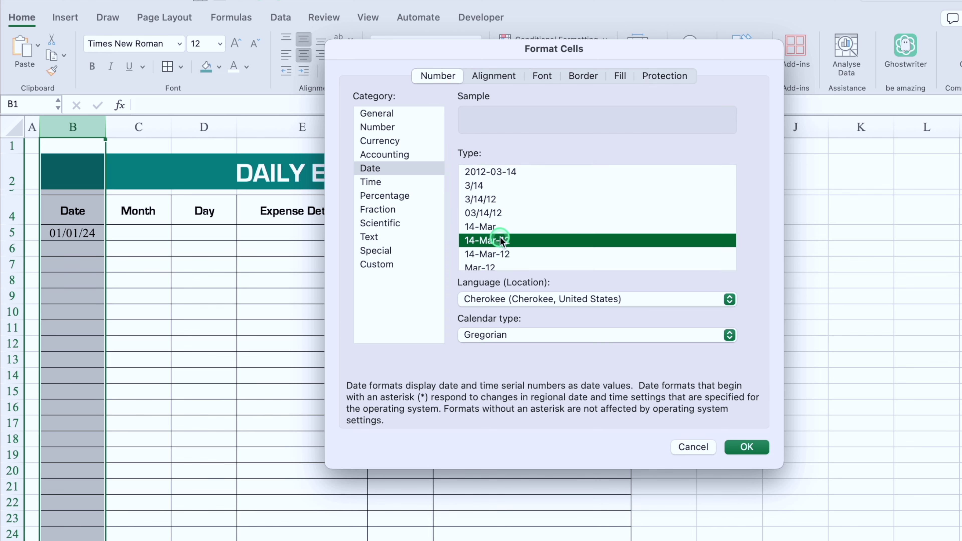
left_click(743, 449)
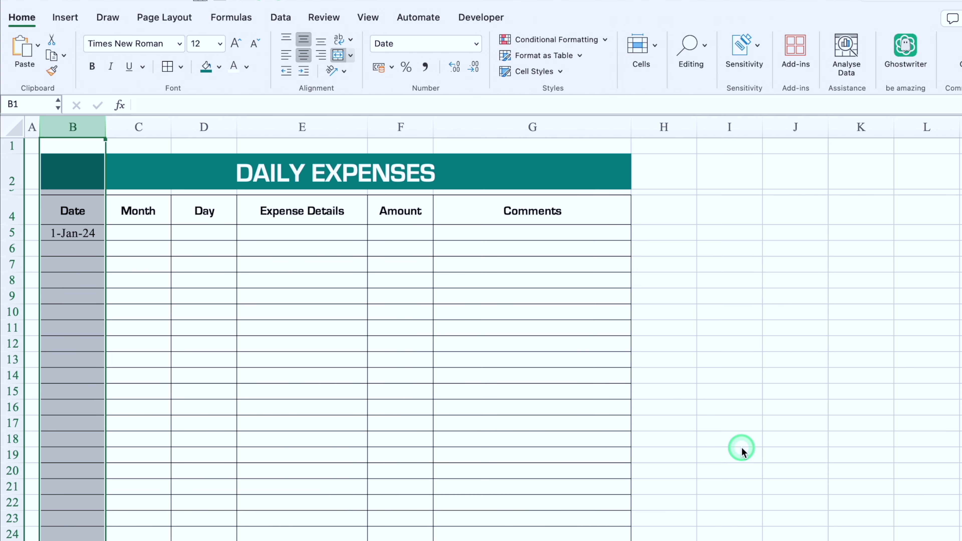
left_click(143, 234)
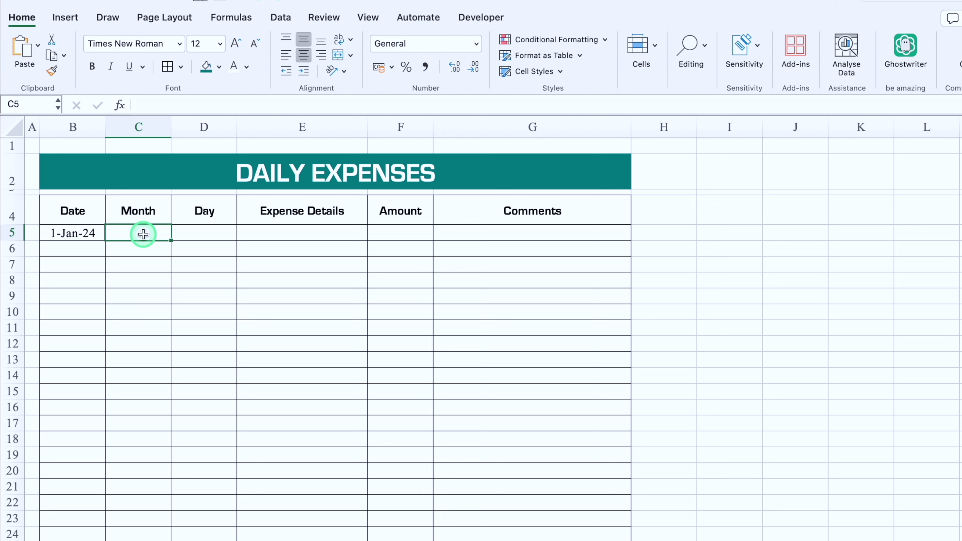
Step: Enter the formula =TEXT(B5,"MMM") in C5 under the Month heading
type("=text")
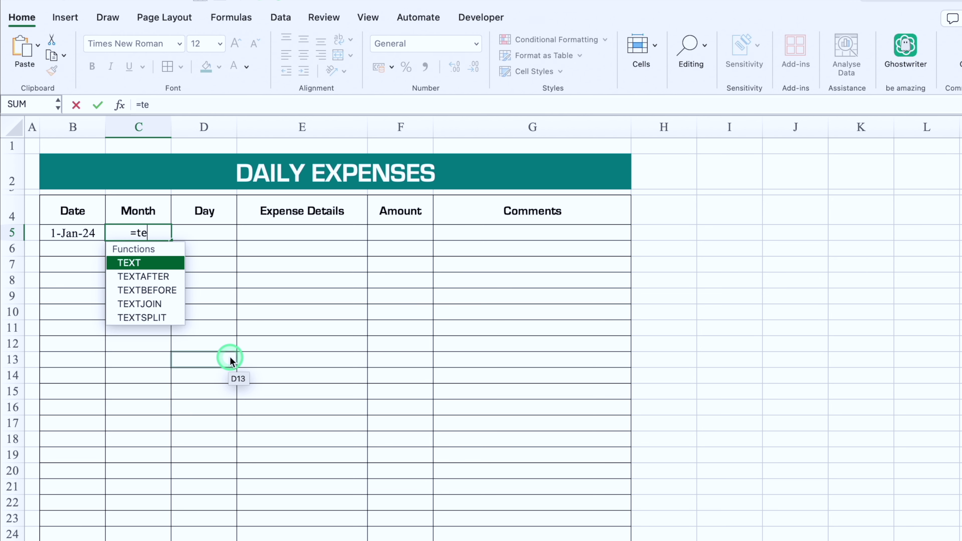
double_click(154, 263)
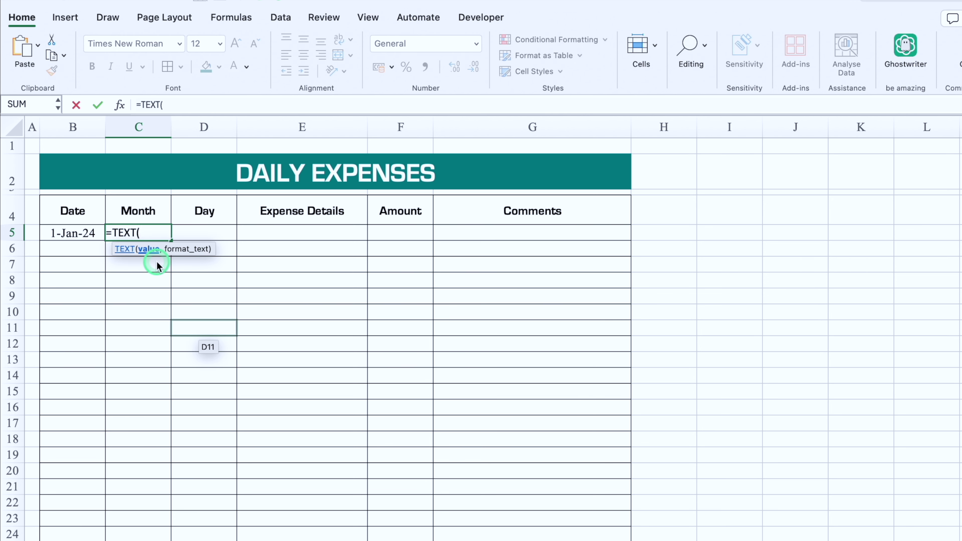
left_click(82, 230)
type(",")
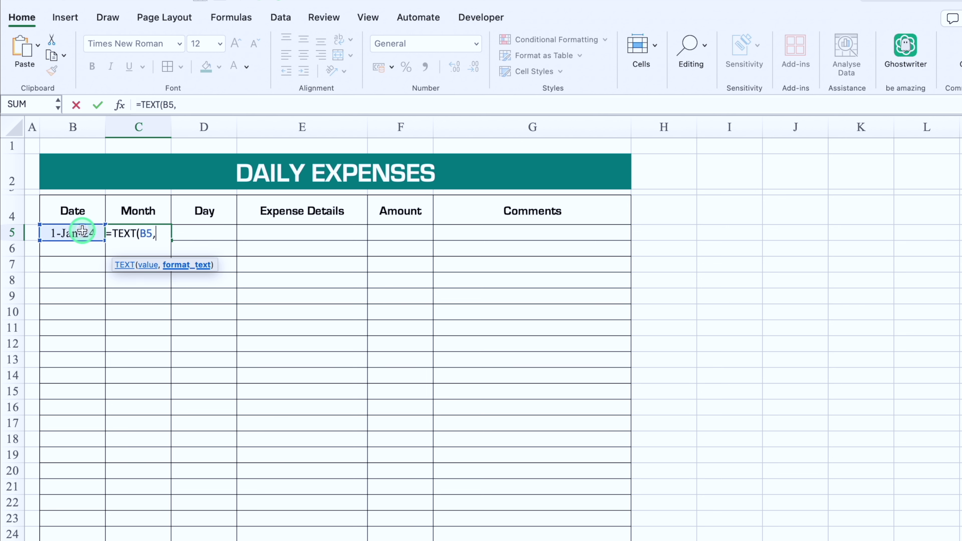
type("\"MMM")
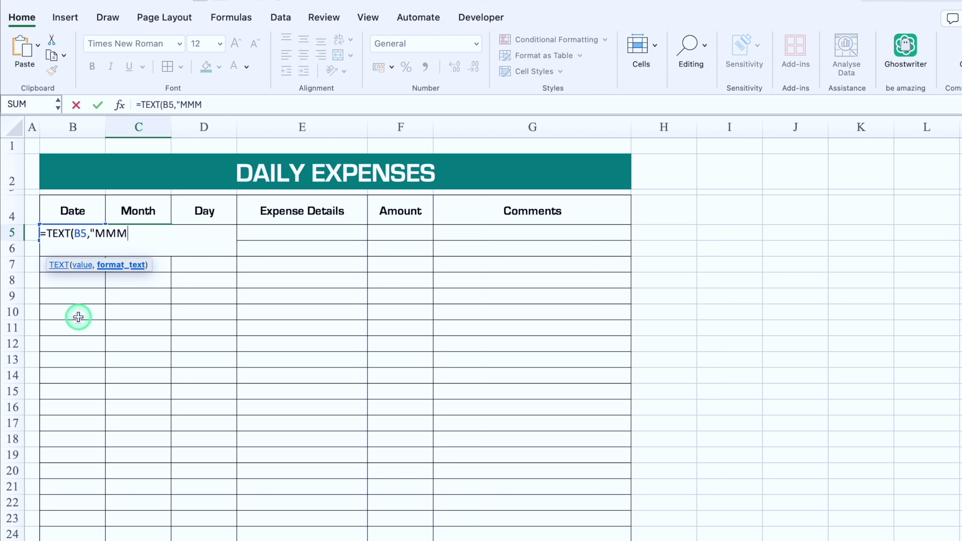
type("\")")
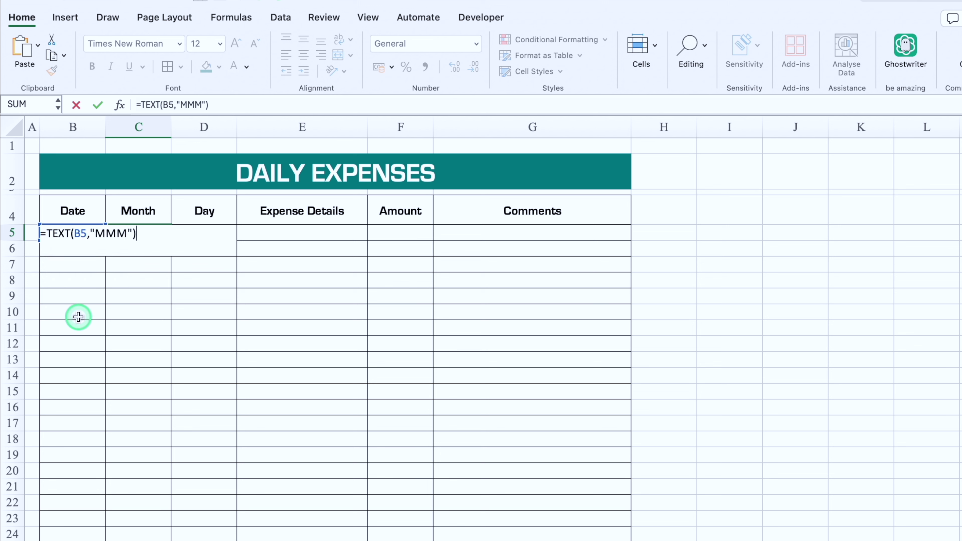
key("ctrl+Return")
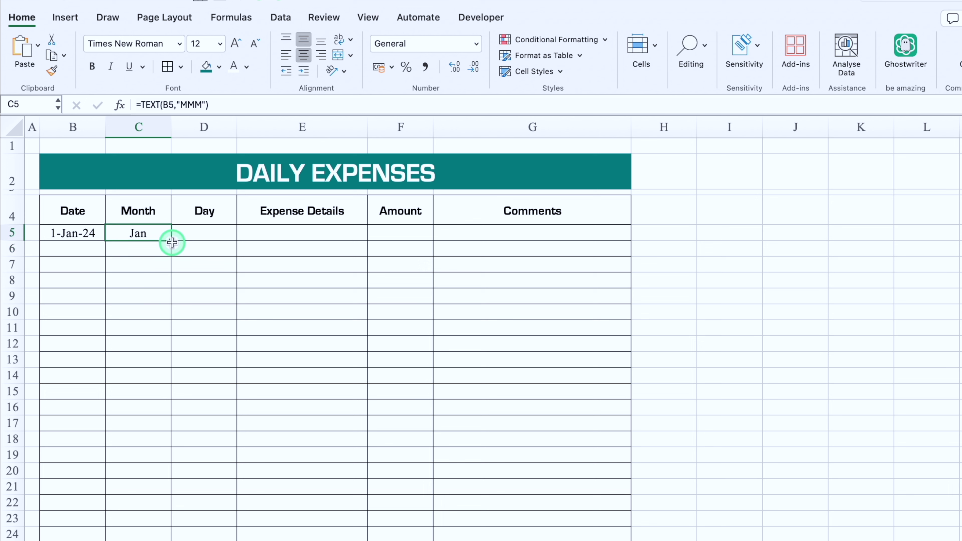
Step: Try filling the Month formula from C5 down to C10, check the copied cells, and undo the fill
left_click_drag(171, 242, 171, 312)
left_click(157, 250)
left_click(150, 268)
left_click(146, 282)
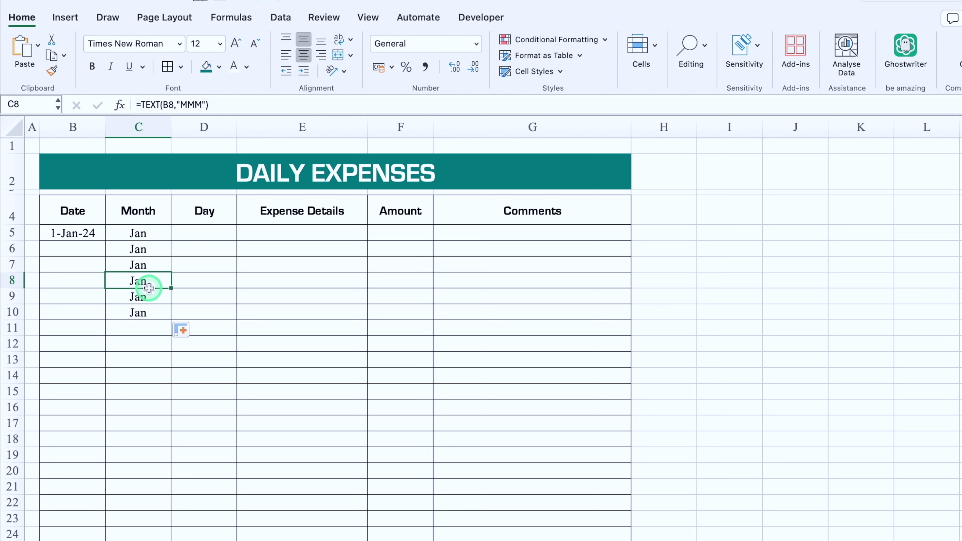
key("super+z")
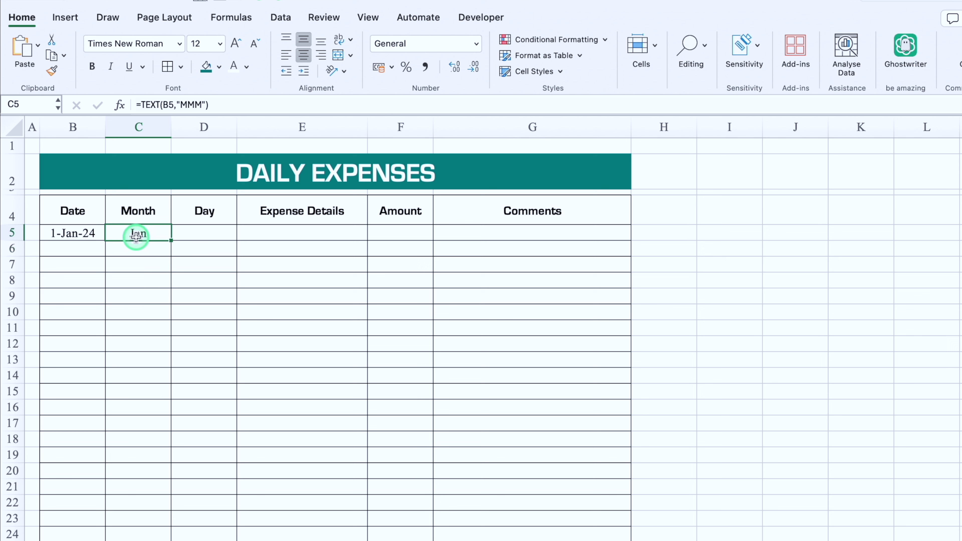
Step: Change the formula in C5 to =IF(B5="","",TEXT(B5,"MMM")) and fill it down the Month column
left_click(139, 105)
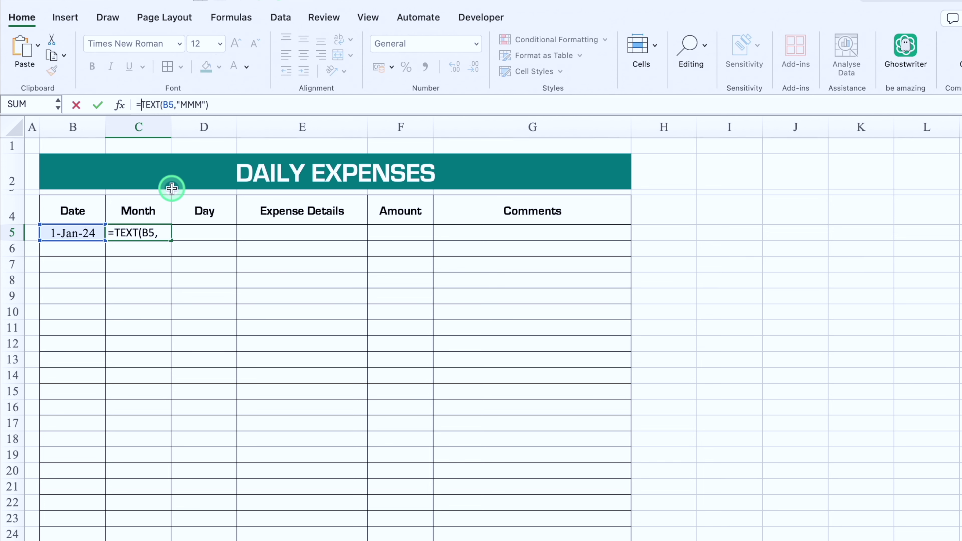
type("if")
double_click(180, 134)
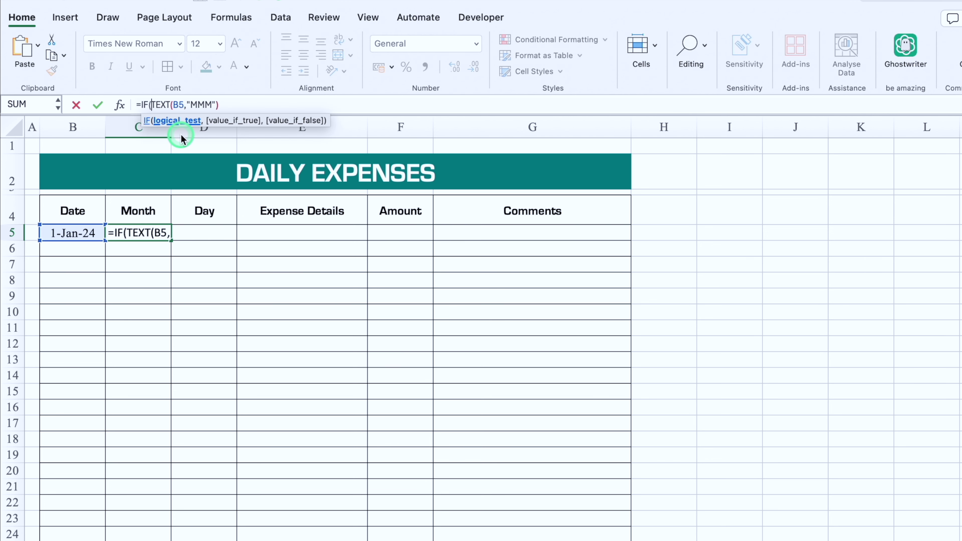
left_click(83, 233)
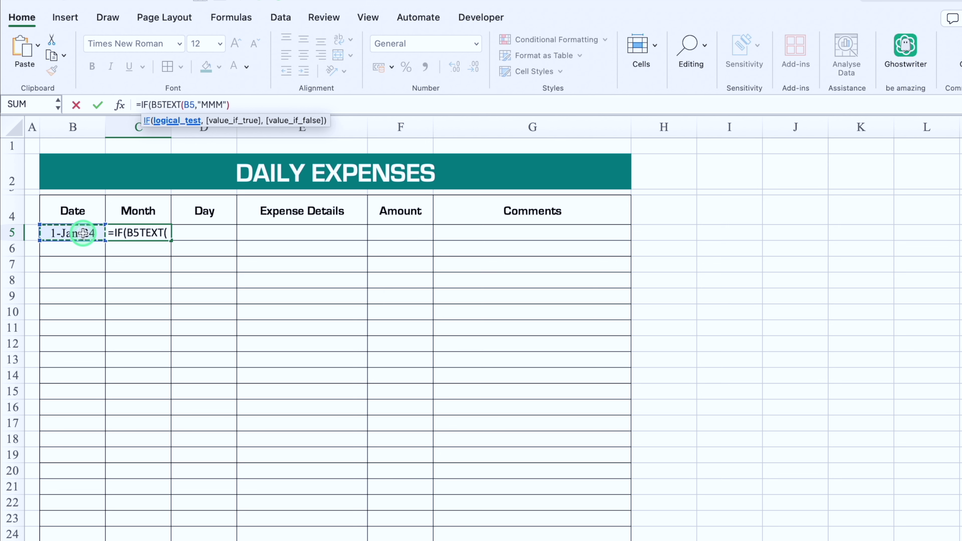
type("=")
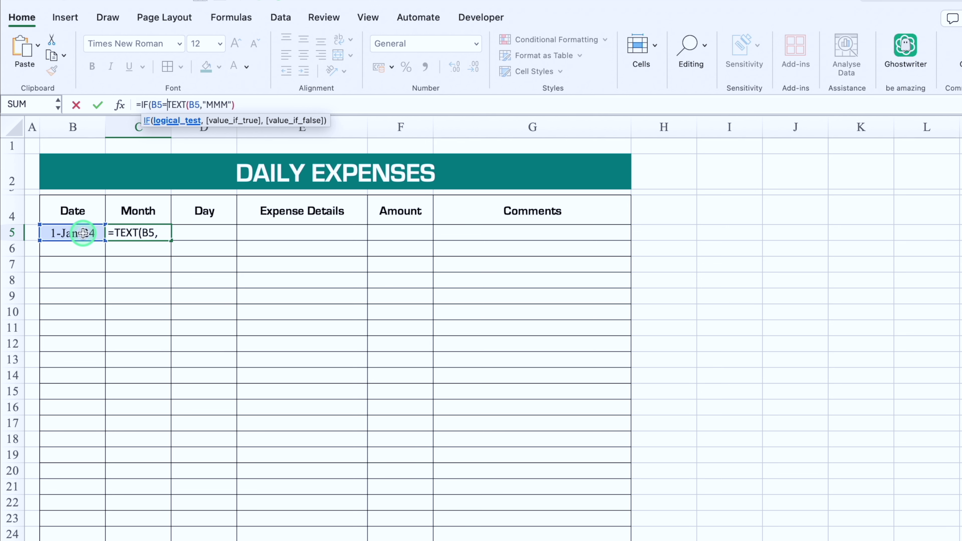
type("\"\",")
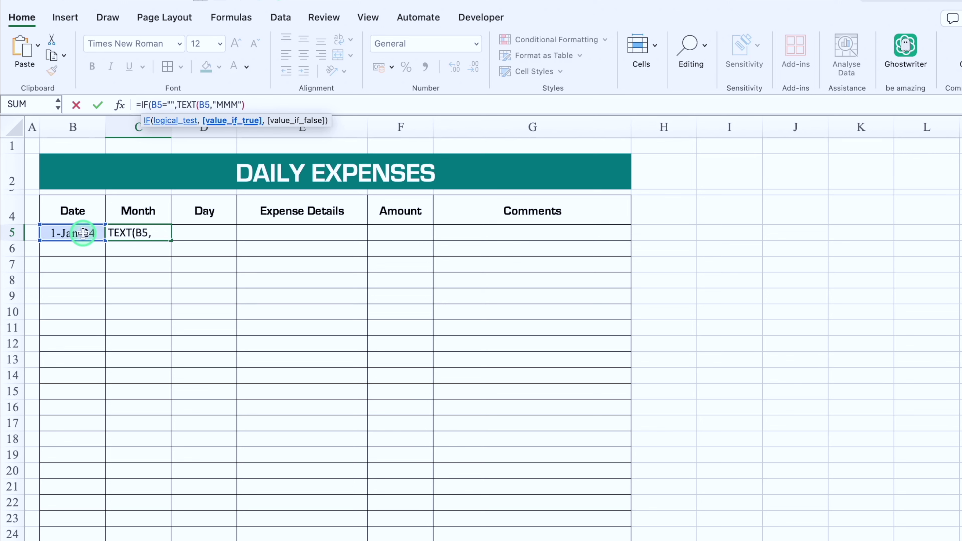
type("\"\"")
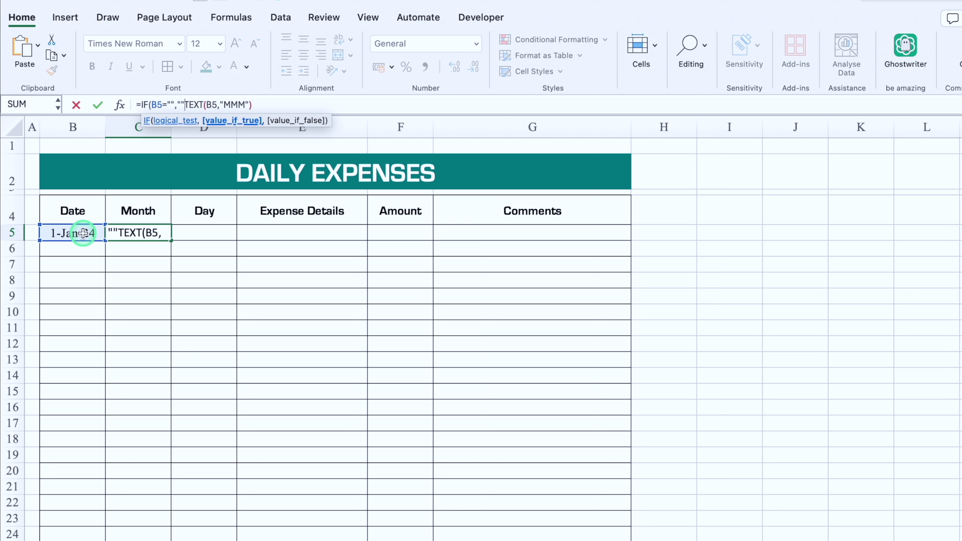
type(",")
left_click(281, 103)
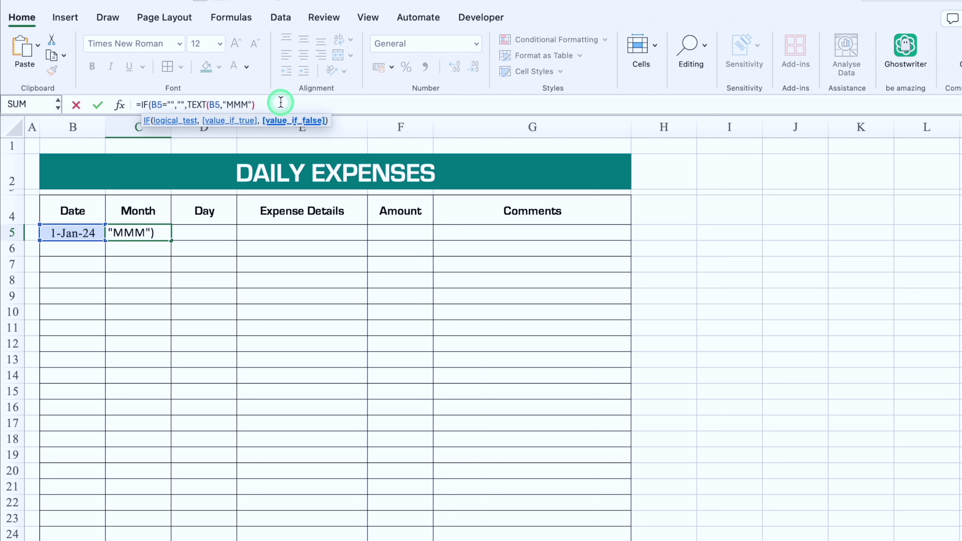
type(")")
key("Return")
left_click(155, 232)
left_click_drag(171, 242, 173, 539)
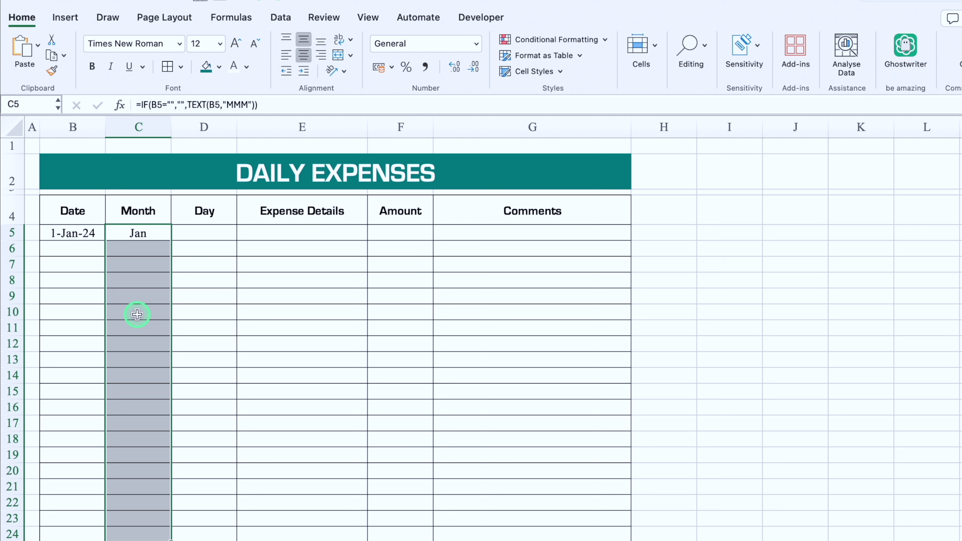
Step: Enter the formula =TEXT(B5,"DDD") in D5 under the Day heading
key("Right")
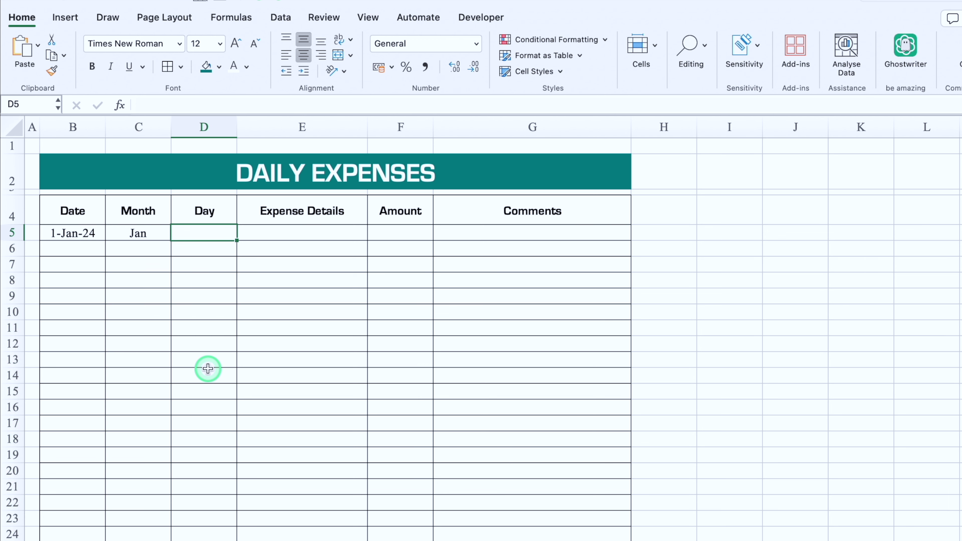
type("=text")
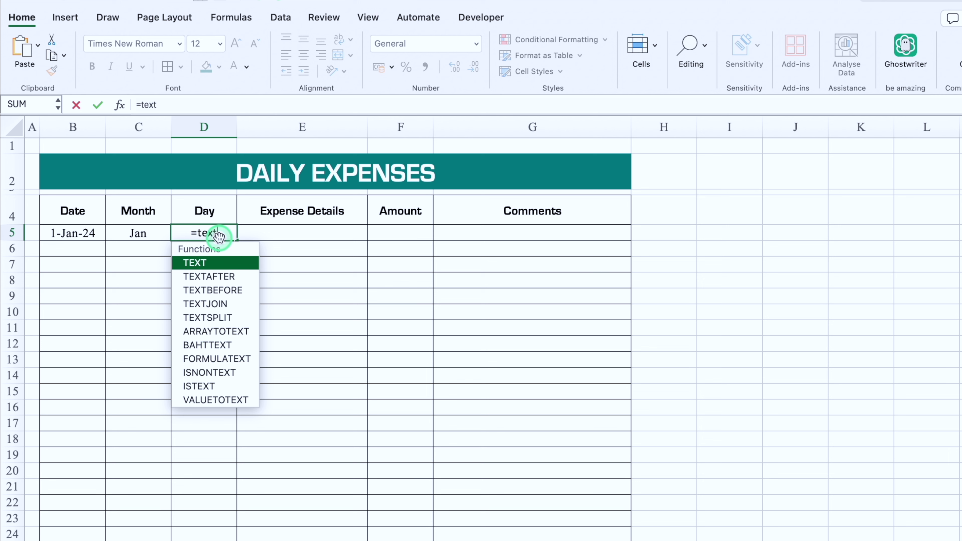
double_click(220, 264)
left_click(84, 234)
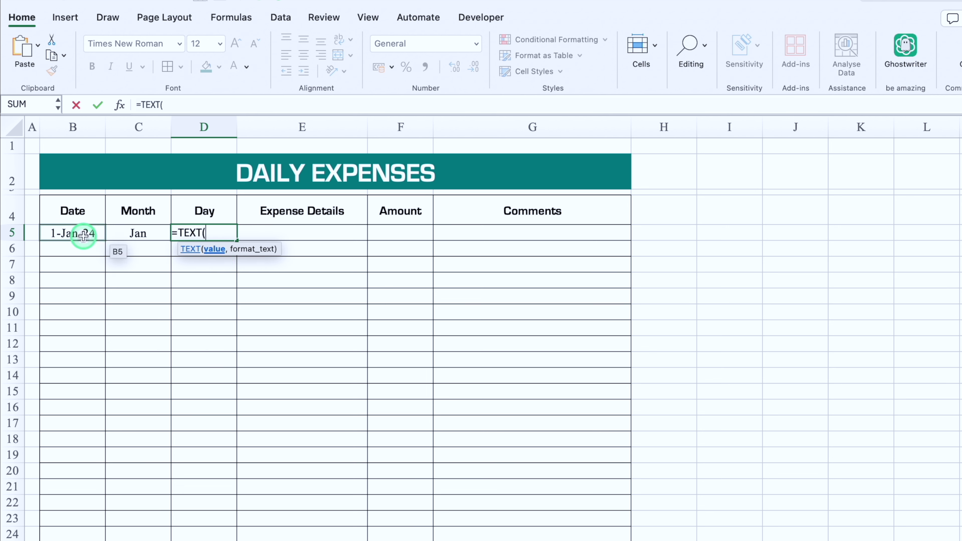
type(",")
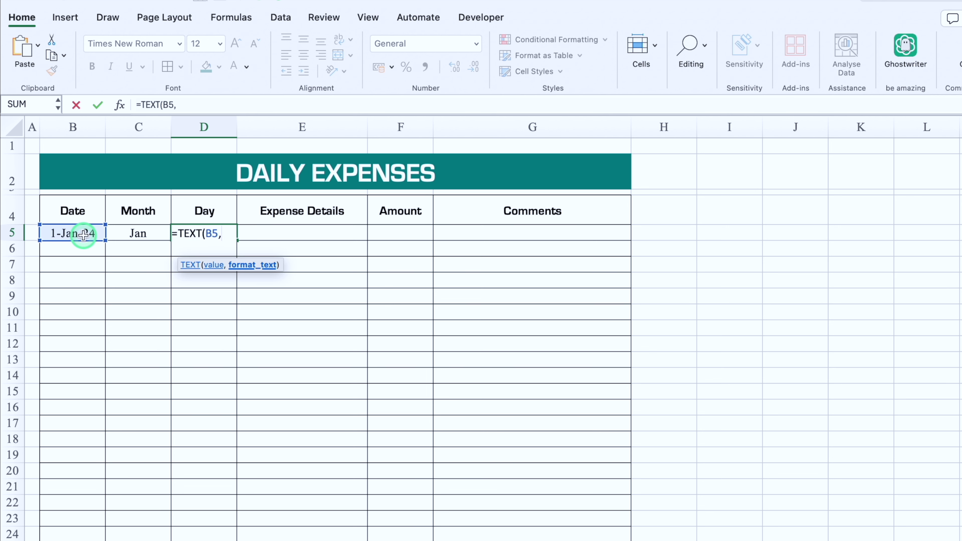
type("\"DDD")
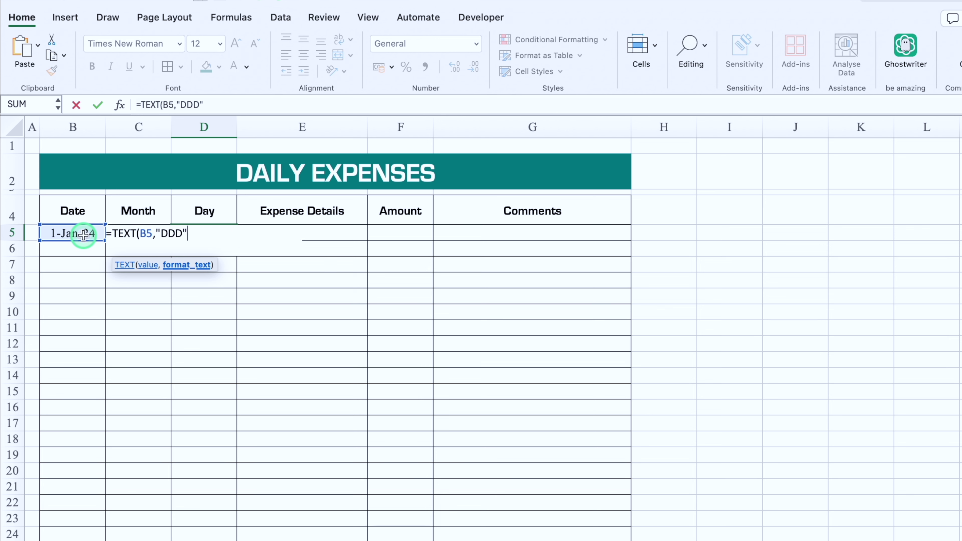
type("\")")
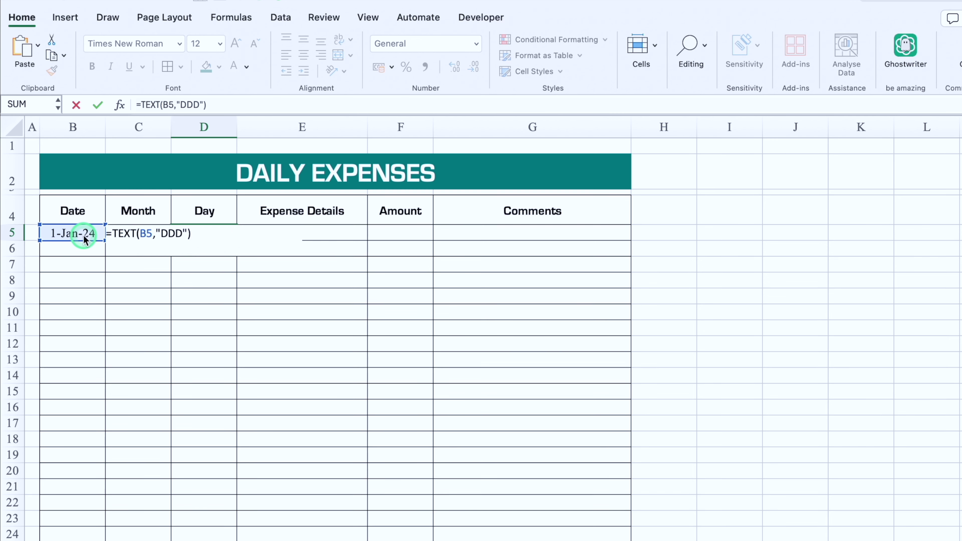
key("Return")
Step: Wrap the Day formula in D5 in a blank check so it reads =IF(B5="","",TEXT(B5,"DDD"))
left_click(212, 233)
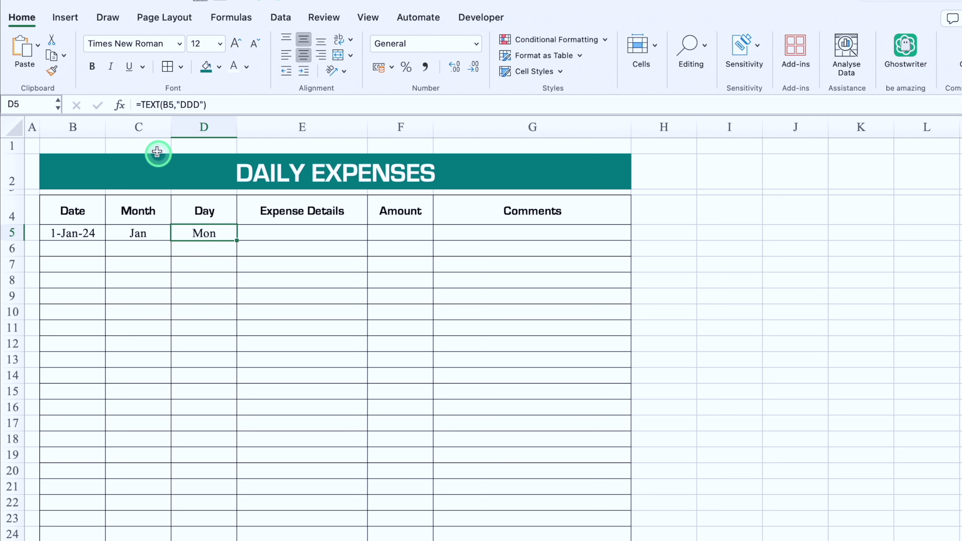
left_click(140, 106)
type("IF")
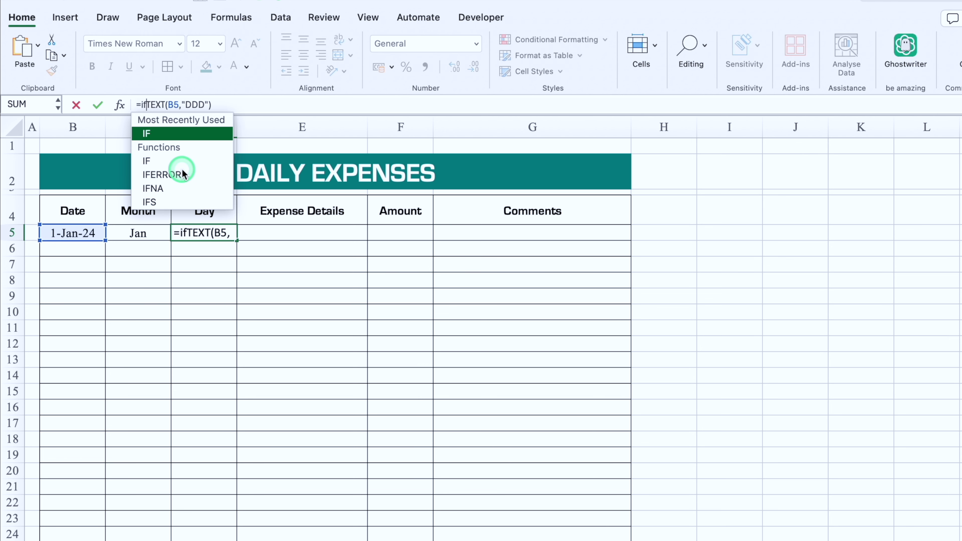
double_click(183, 135)
left_click(86, 232)
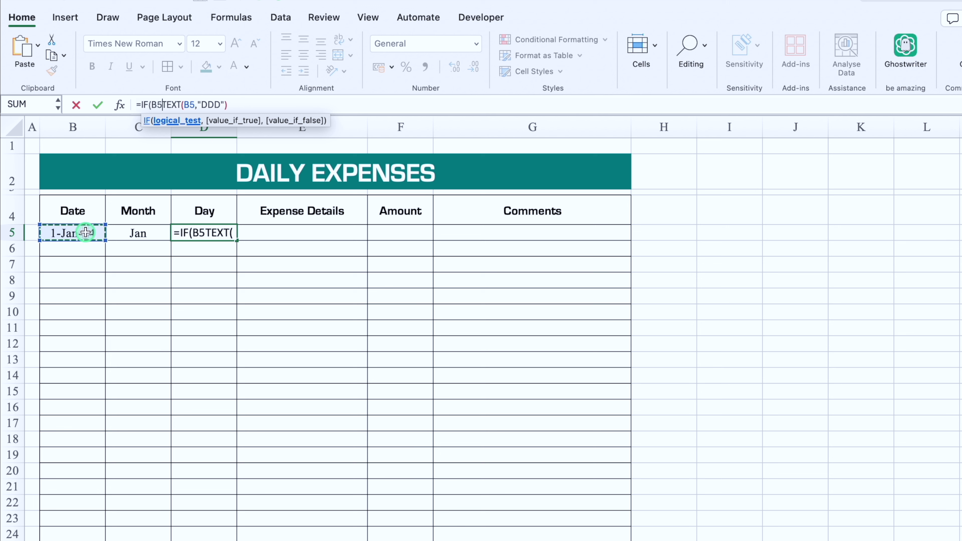
type("=\"\"")
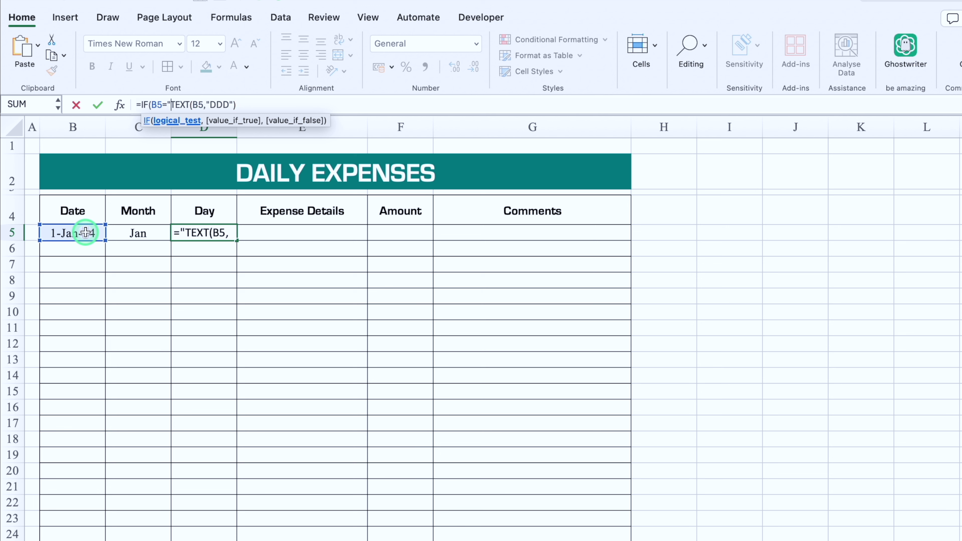
type(",")
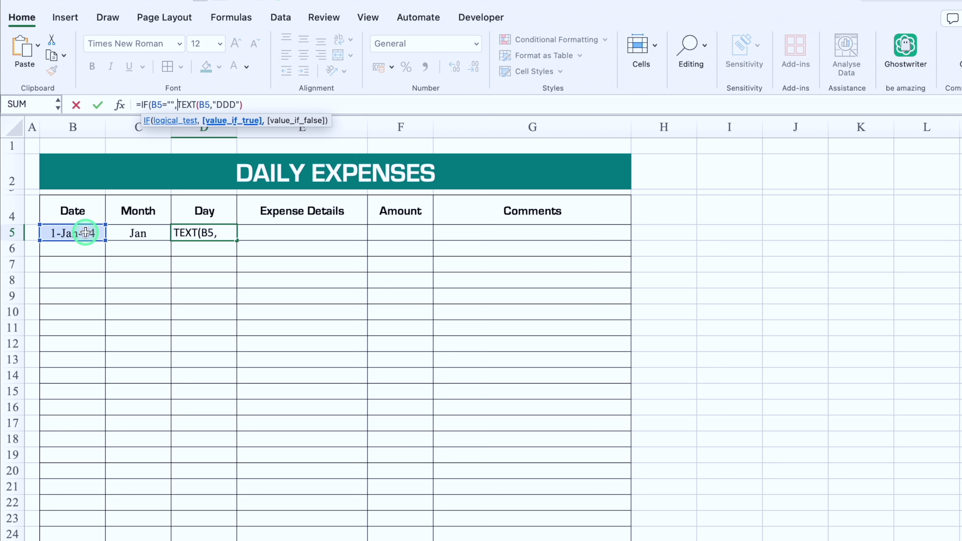
type("\"\"")
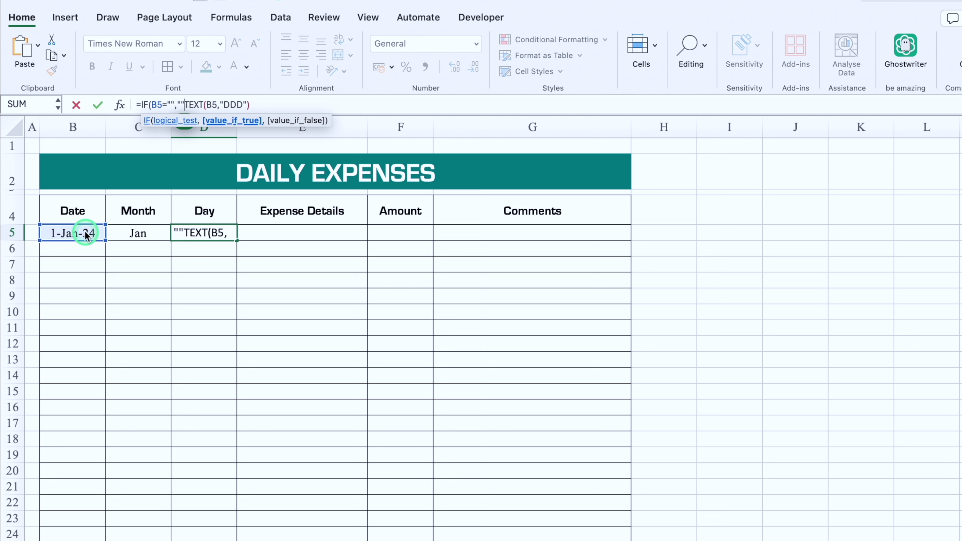
type(",")
left_click(273, 109)
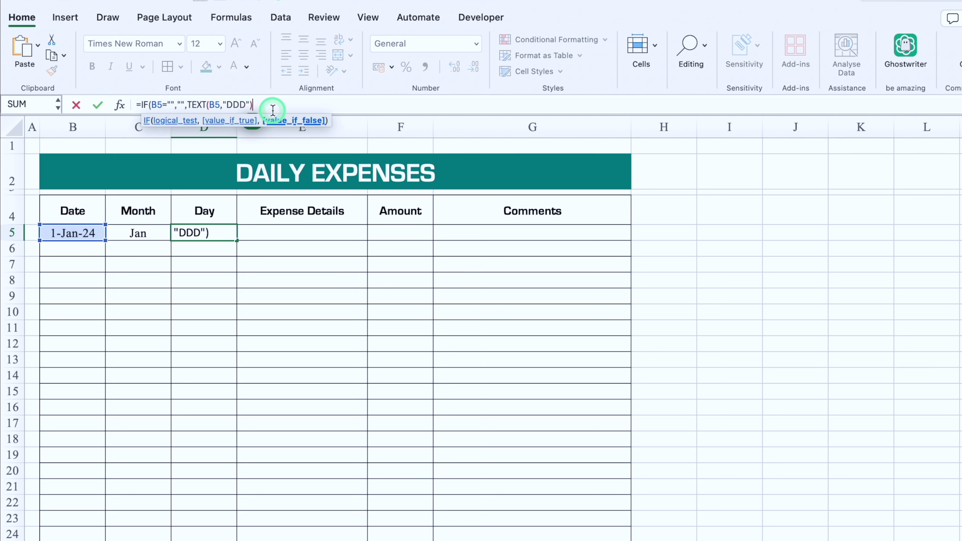
type(")")
key("Return")
Step: Fill the Day formula and the consecutive dates down their columns from row 5
left_click_drag(137, 233, 241, 533)
left_click(72, 233)
left_click_drag(105, 240, 121, 532)
Step: Enter Medical in E5 and left-align the Expense Details column, with its header in E4 centred
left_click(341, 237)
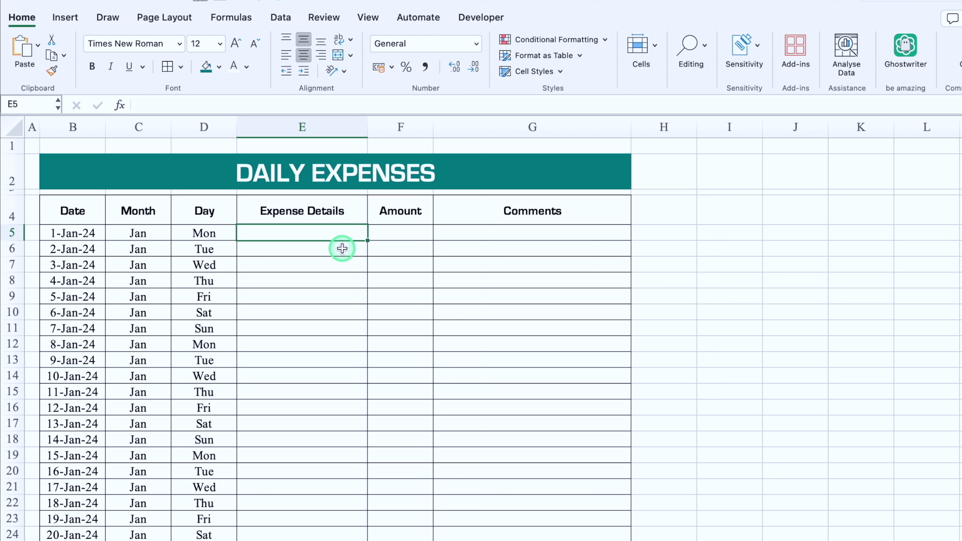
type("Medical")
left_click(302, 127)
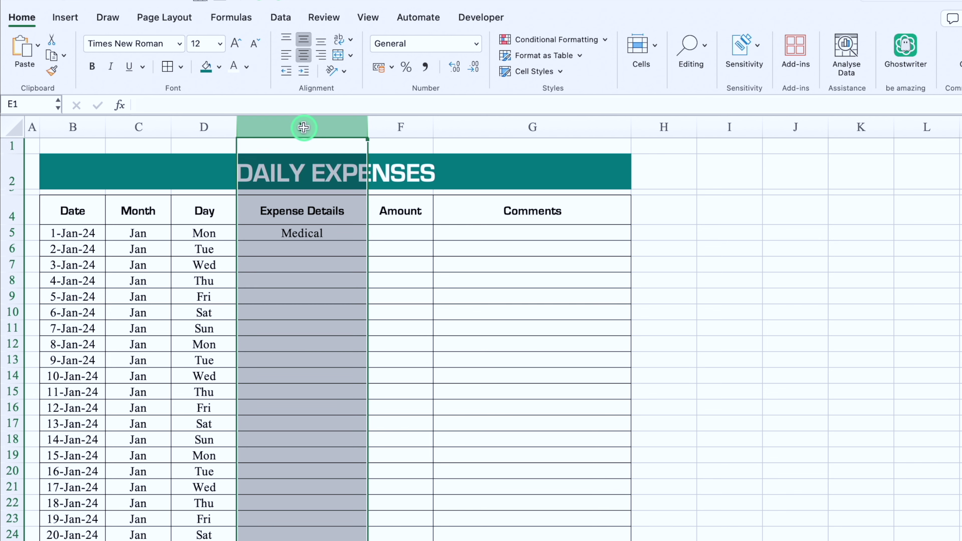
left_click(286, 56)
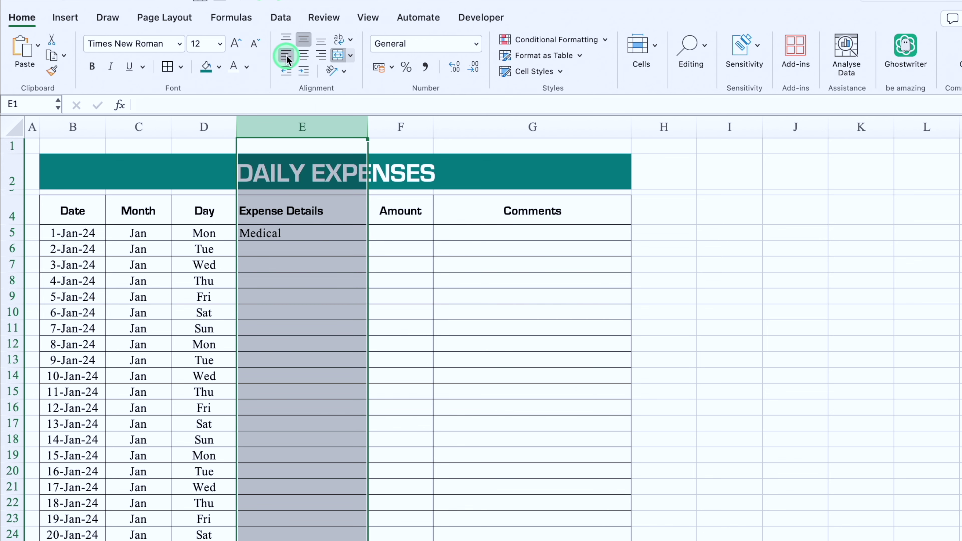
left_click(302, 210)
left_click(304, 55)
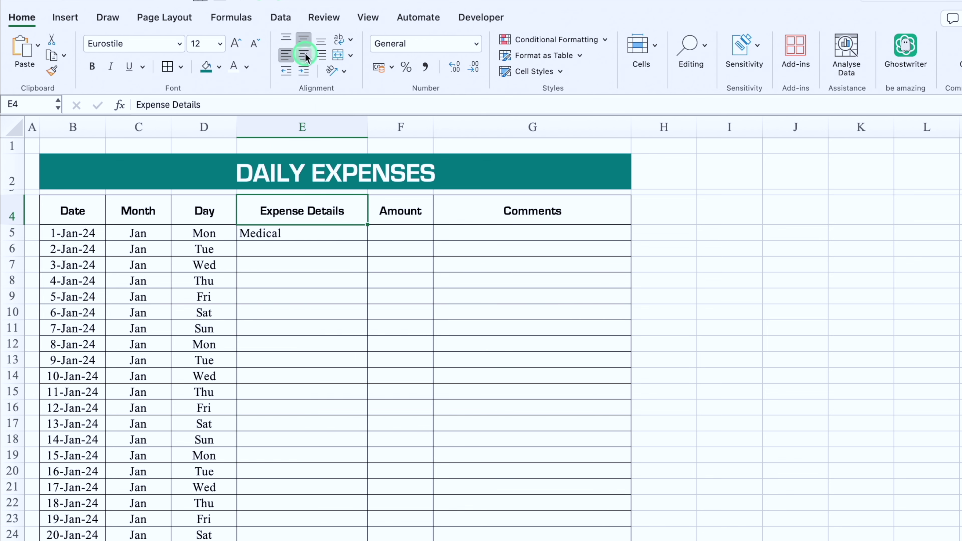
Step: Enter the expense categories Education, Travel, Food and Shopping in E6 through E9
left_click(294, 249)
type("Education")
key("Return")
type("Travel")
key("Return")
type("Food")
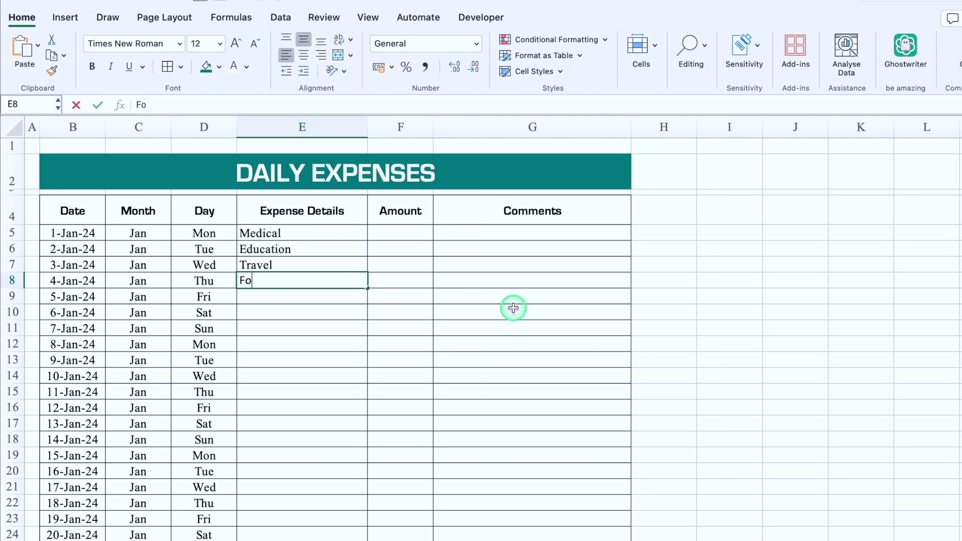
key("Return")
type("Shopping")
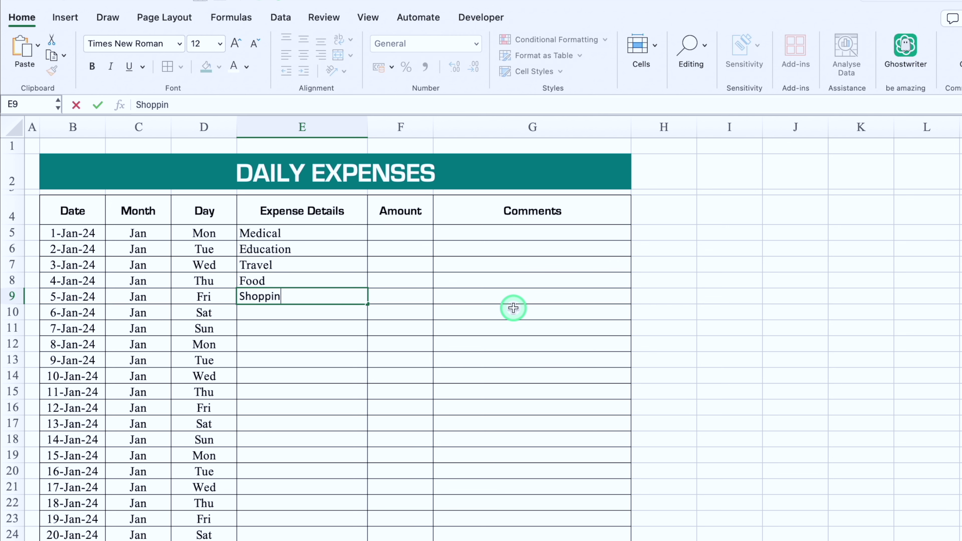
key("Return")
Step: Continue the Expense Details list with Rent, Investments and Misc. in E10 through E12
type("Rent")
key("Return")
type("Investments")
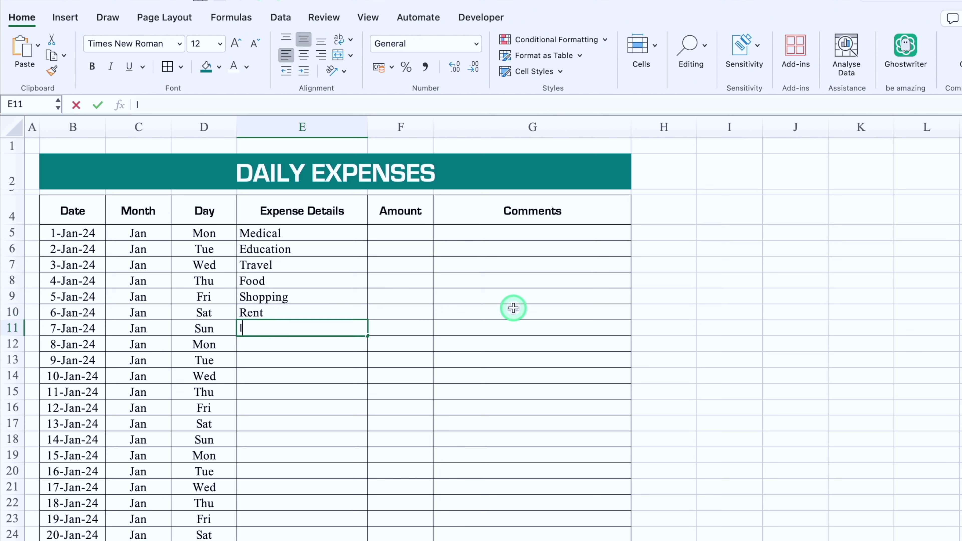
key("Return")
type("Misc.")
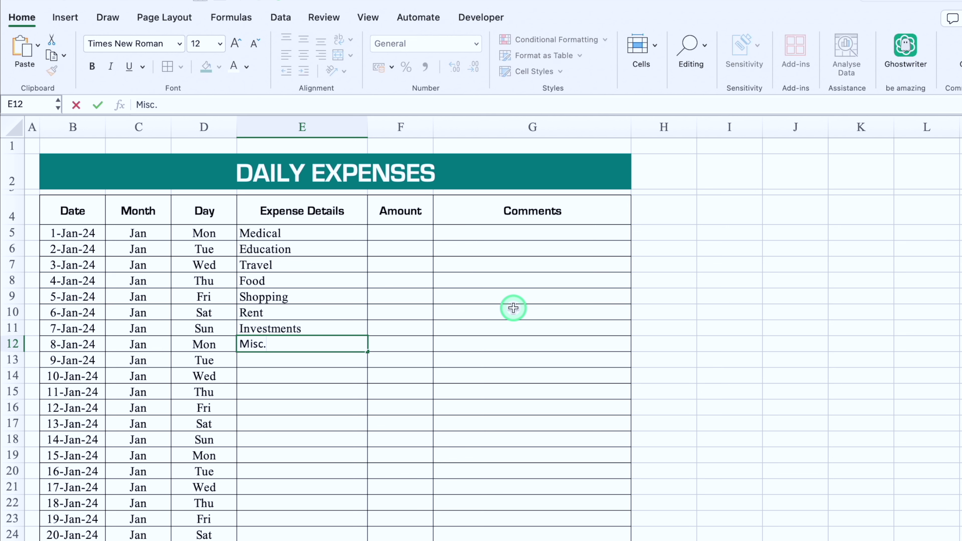
key("Return")
Step: Copy the category list in E5:E12 and paste it from E13 to fill more of the Expense Details column
left_click_drag(302, 232, 321, 344)
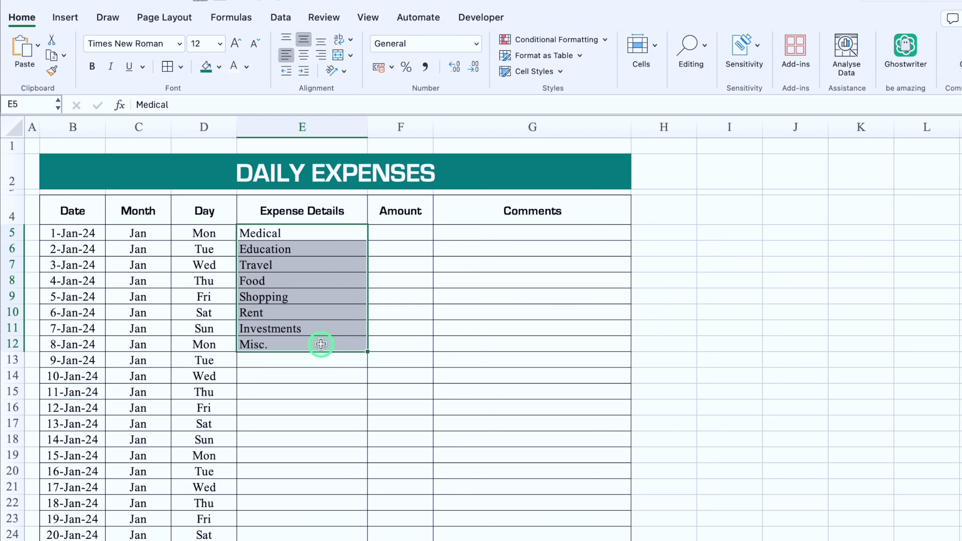
key("super+c")
left_click(307, 360)
key("super+v")
Step: Enter the formula =RANDBETWEEN(1500,4000) in F5 under the Amount heading
left_click(428, 238)
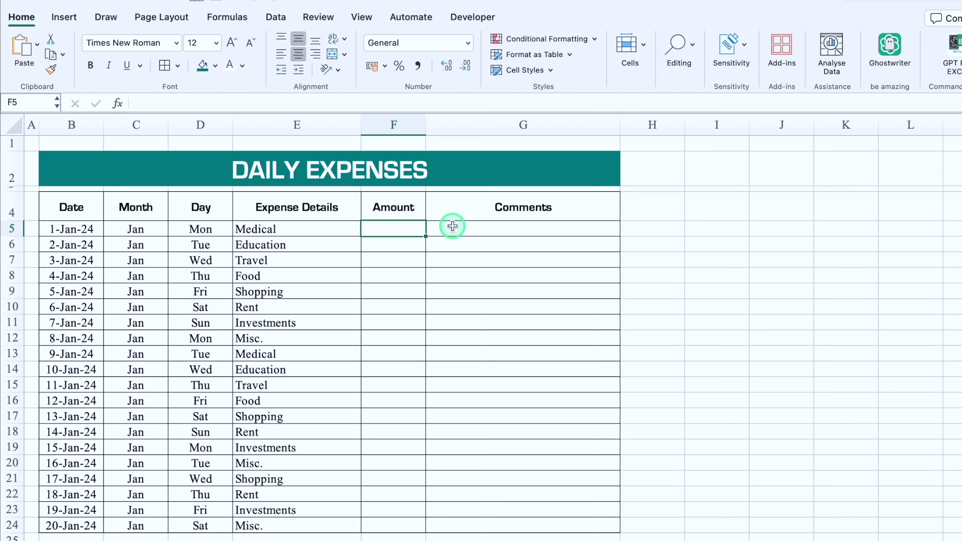
type("=rand")
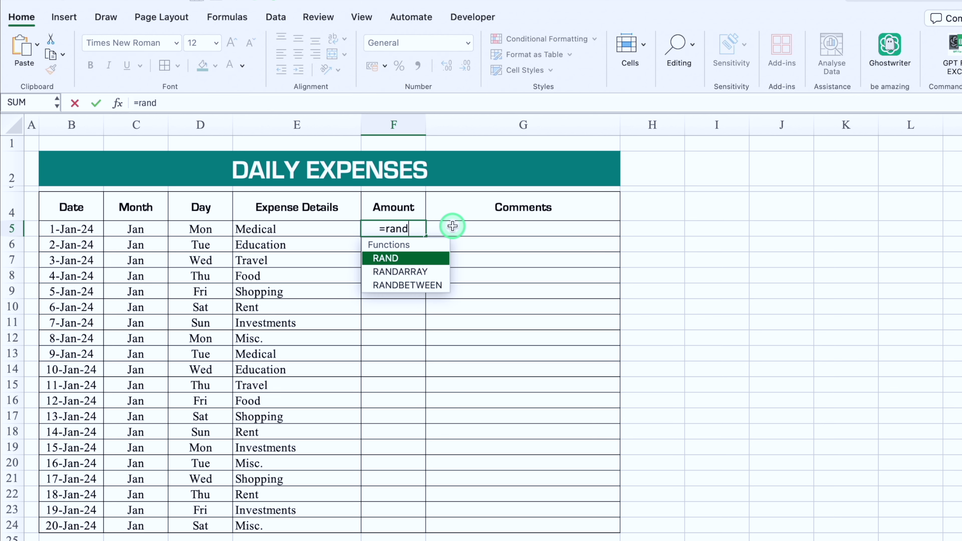
double_click(416, 285)
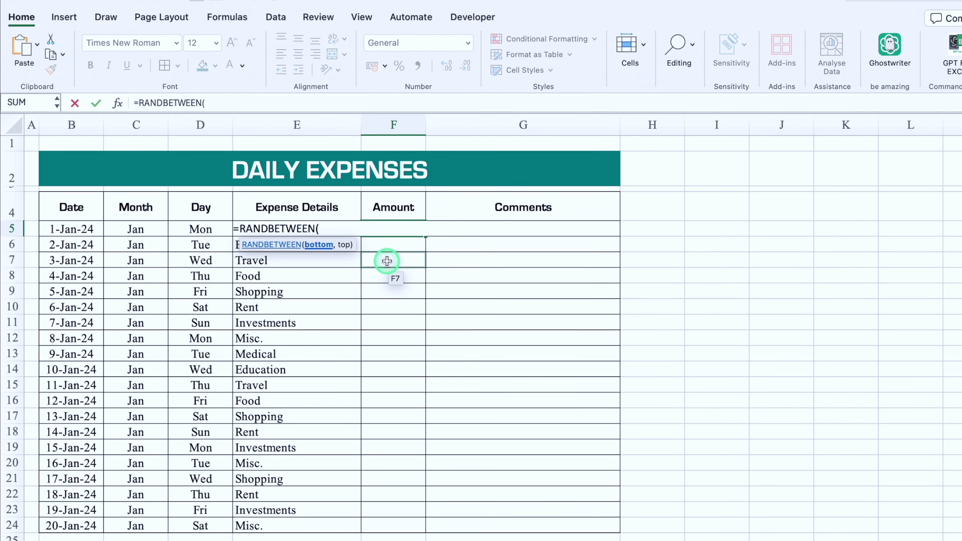
type("1500,")
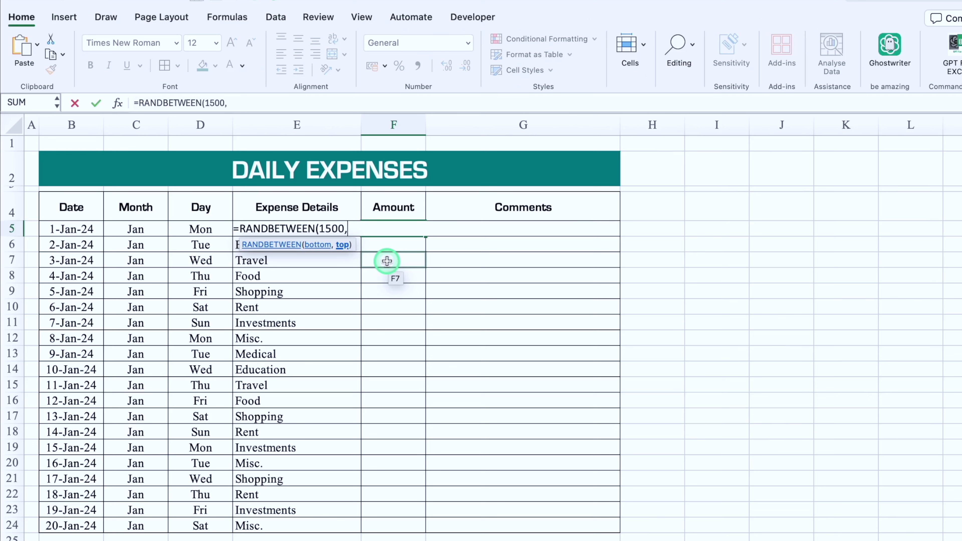
type("4000")
key("Return")
Step: Fill the random amount formula down to F24 and replace the formulas with their values
left_click(401, 229)
left_click_drag(425, 236, 437, 535)
key("super+c")
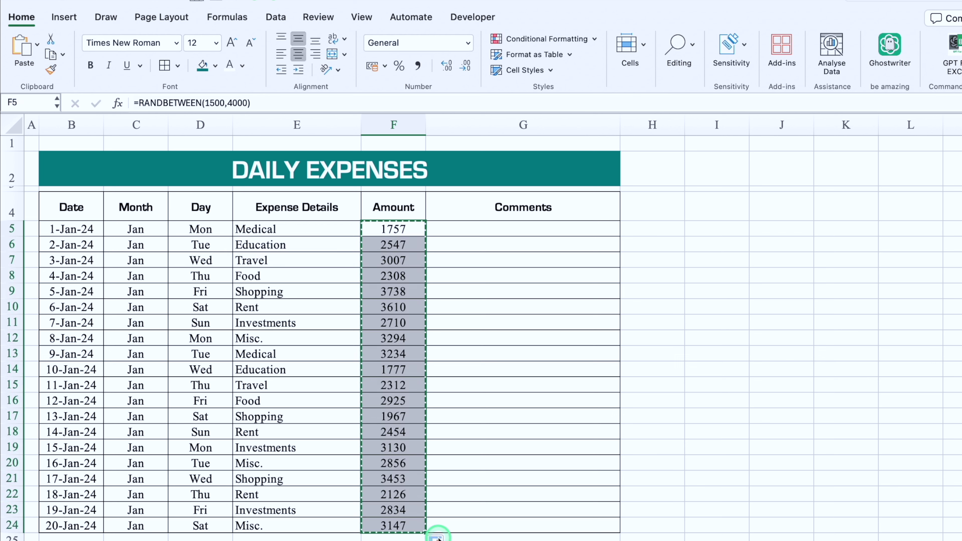
left_click(420, 227)
right_click(412, 231)
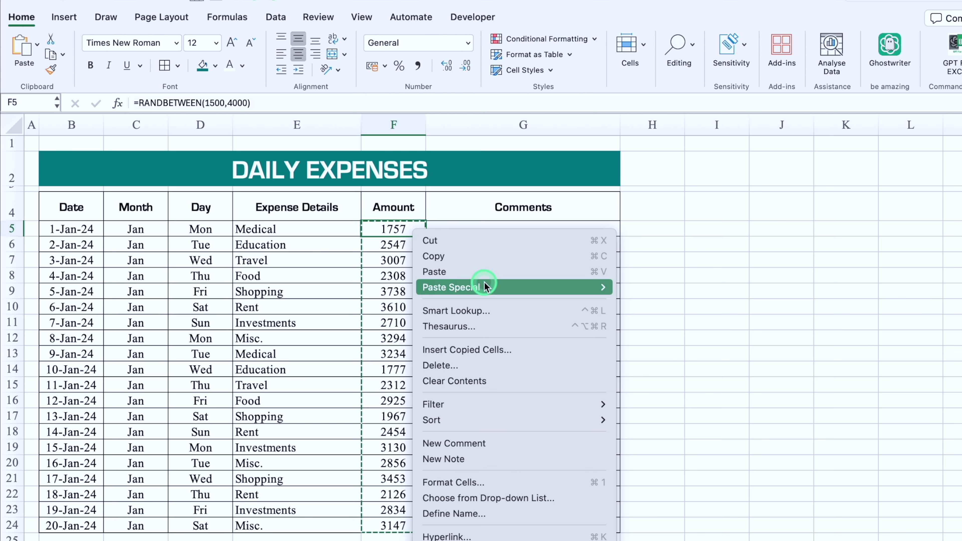
mouse_move(486, 287)
left_click(666, 412)
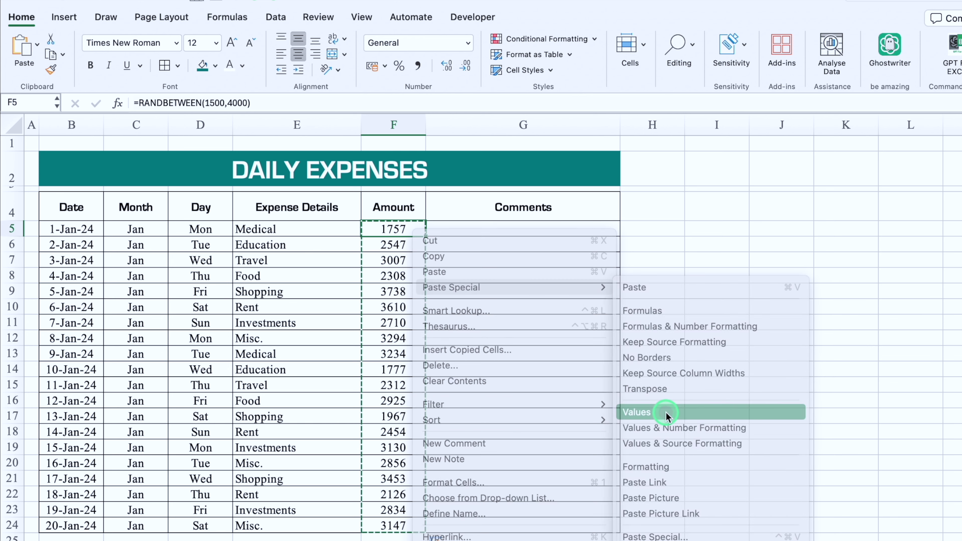
left_click(700, 356)
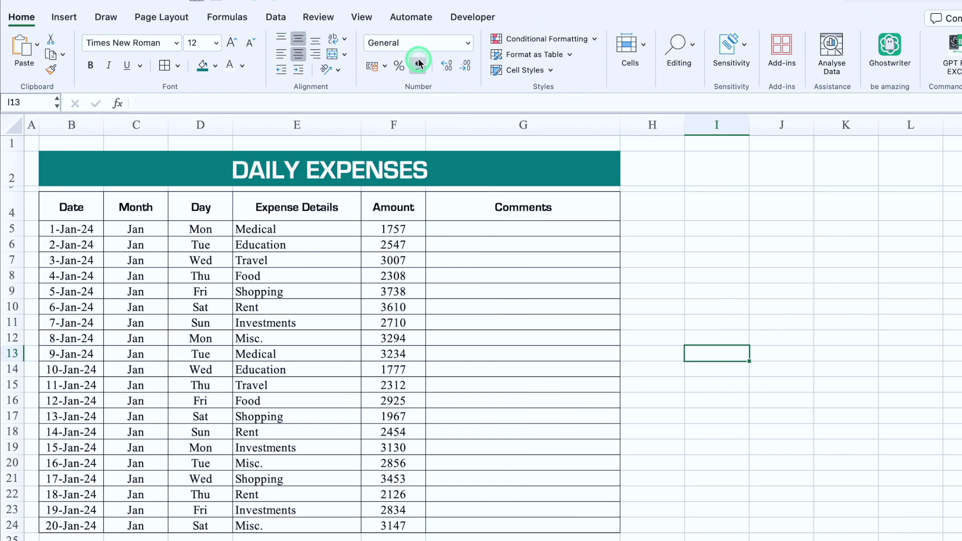
Step: Hide the worksheet gridlines and put a border around the DAILY EXPENSES title cell
left_click(358, 17)
left_click(393, 65)
left_click(655, 210)
left_click(538, 173)
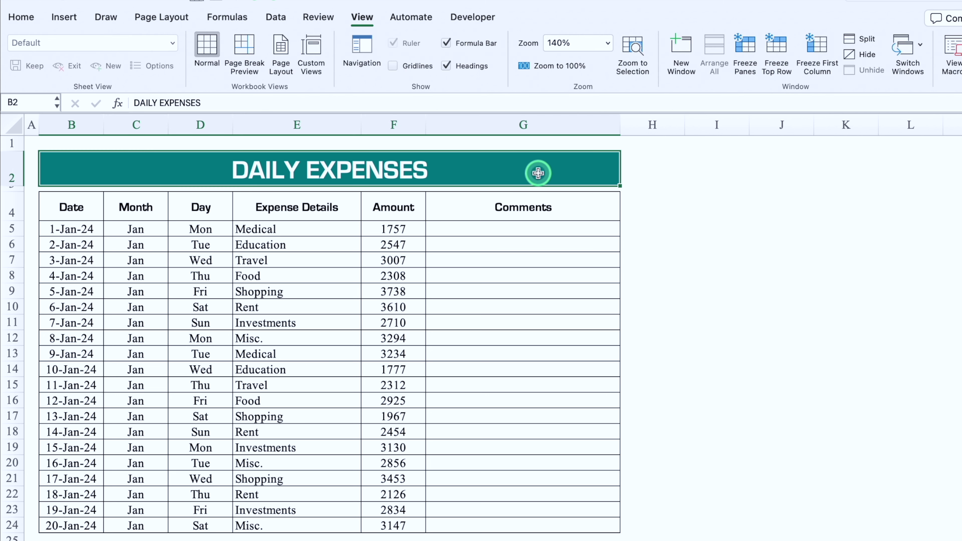
left_click(25, 17)
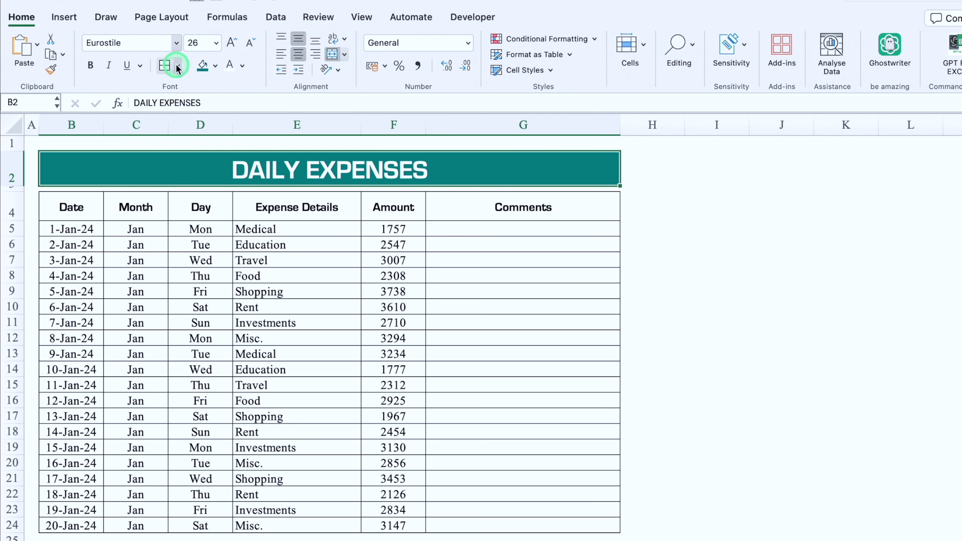
left_click(651, 224)
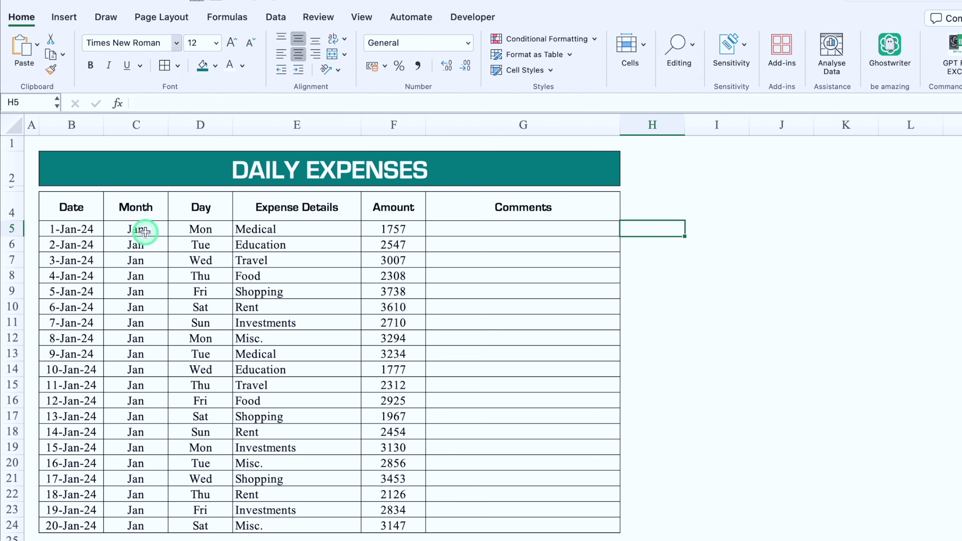
Step: Convert the expense data in B4:G24 into a table with headers
left_click(145, 231)
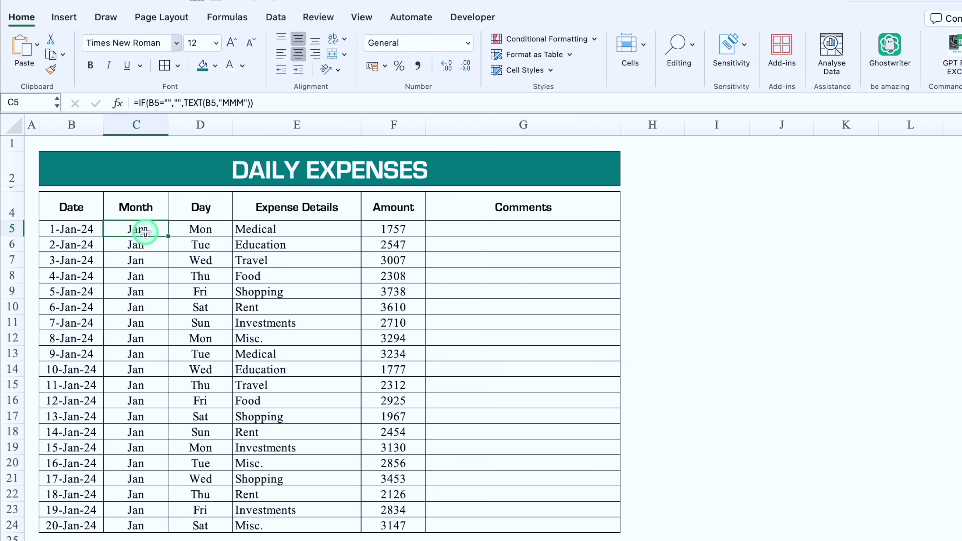
key("ctrl+a")
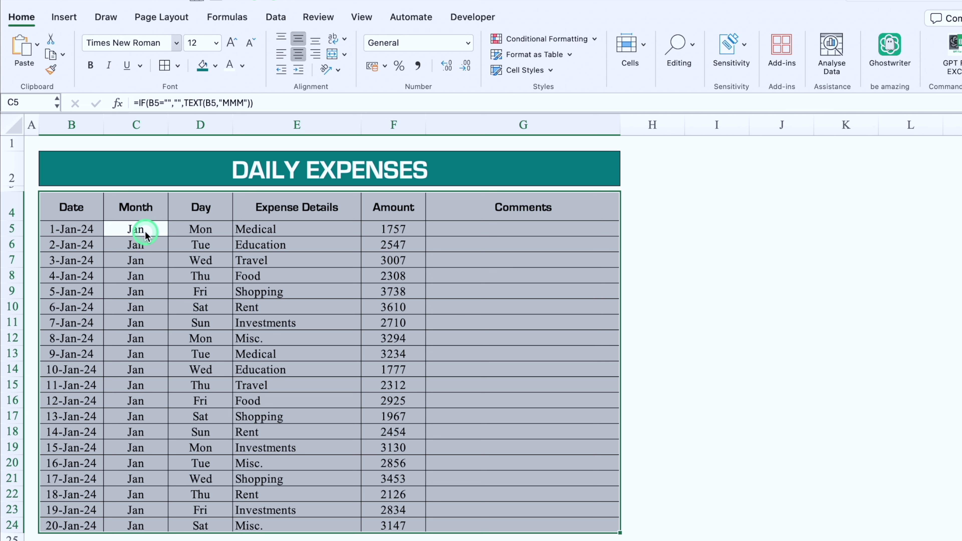
key("ctrl+t")
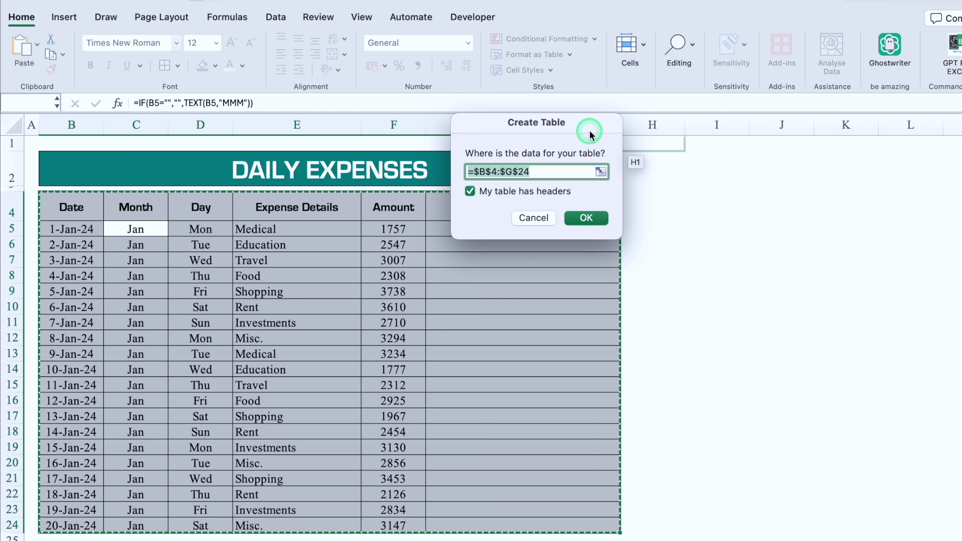
left_click(589, 219)
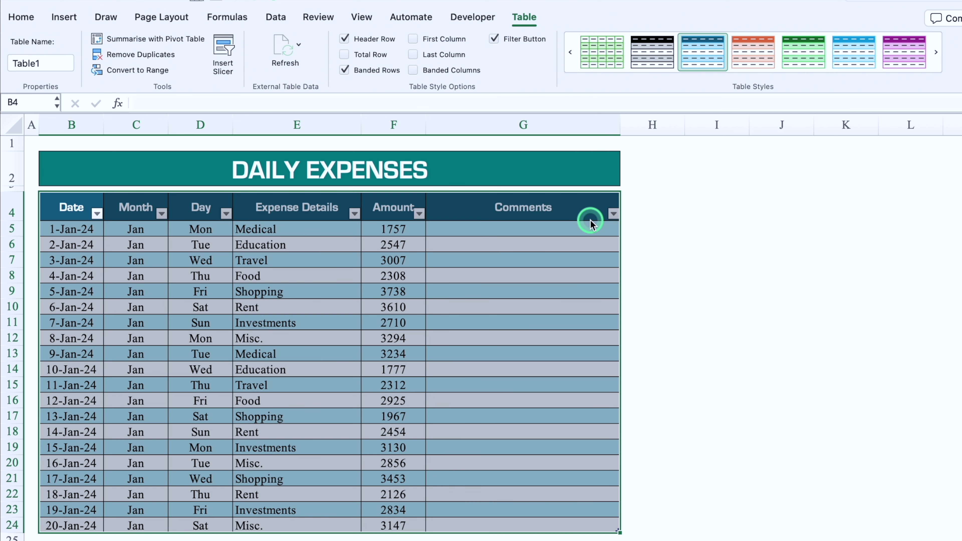
Step: Apply the banded table style with the black header and turn off the table's filter buttons
left_click(754, 75)
left_click(598, 303)
left_click(526, 17)
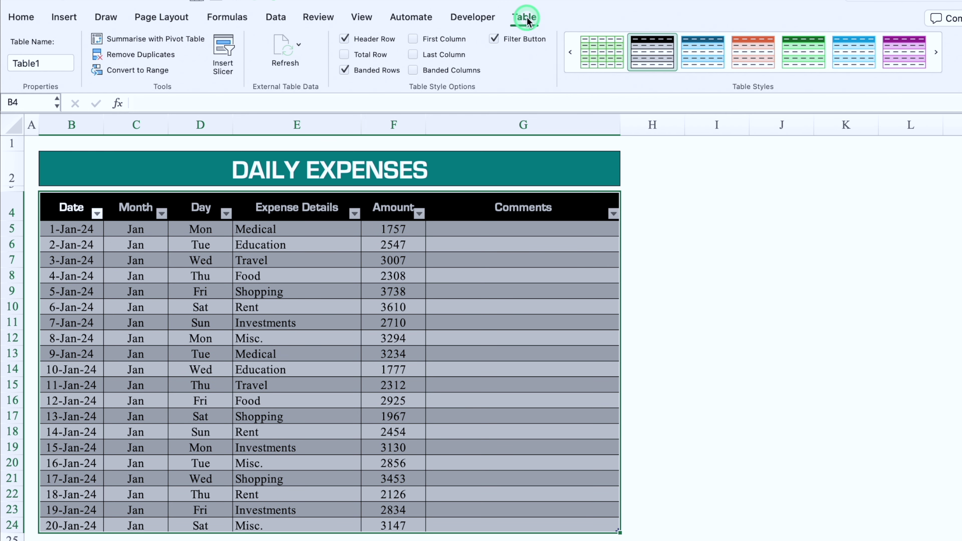
left_click(494, 38)
left_click(709, 204)
Step: Fill the table's header row B4:G4 with a custom darker shade of the title's teal
left_click_drag(70, 207, 520, 198)
left_click(18, 17)
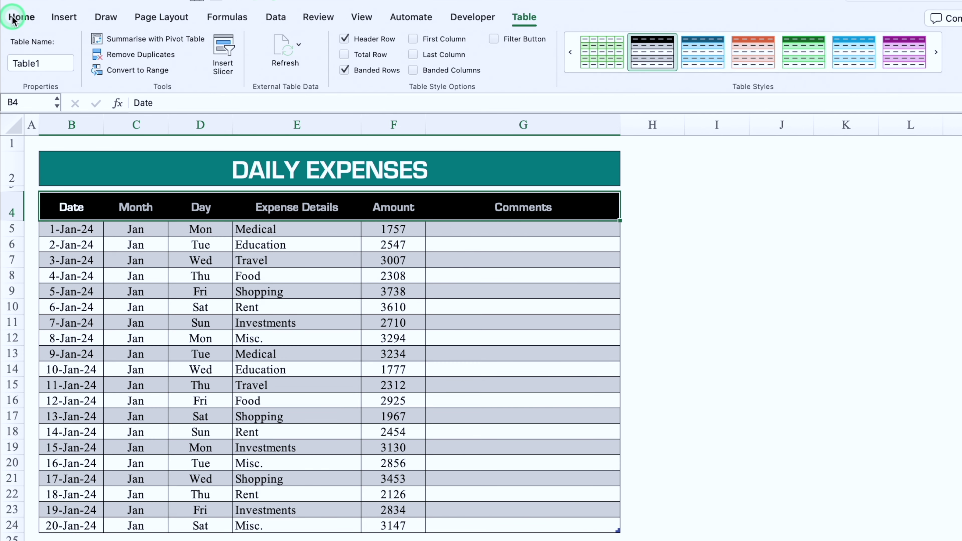
left_click(215, 66)
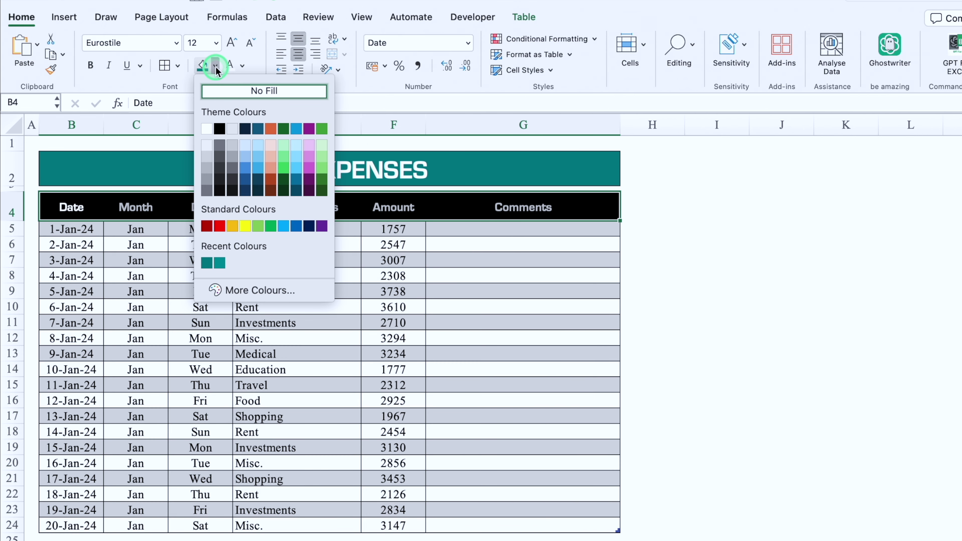
left_click(207, 262)
left_click(216, 66)
left_click(251, 289)
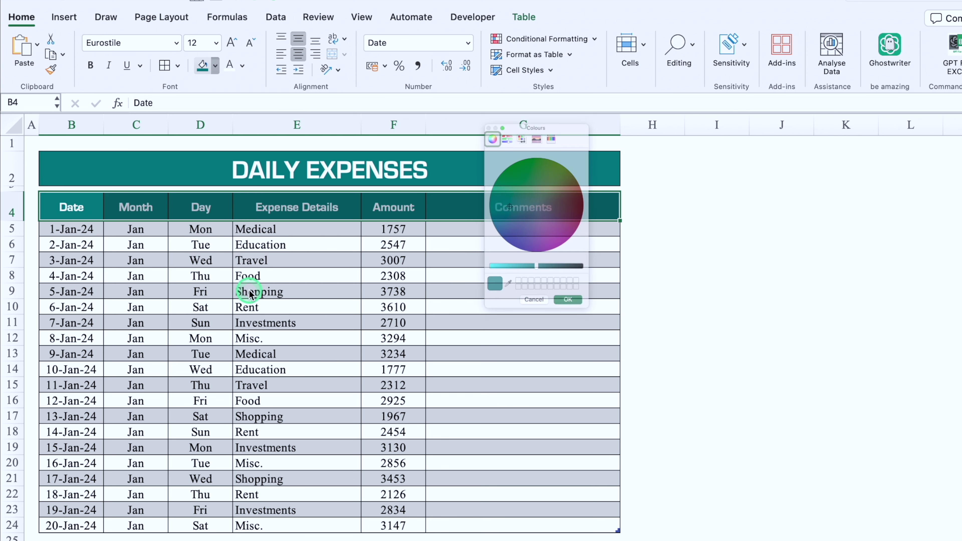
left_click(524, 298)
left_click_drag(525, 298, 564, 294)
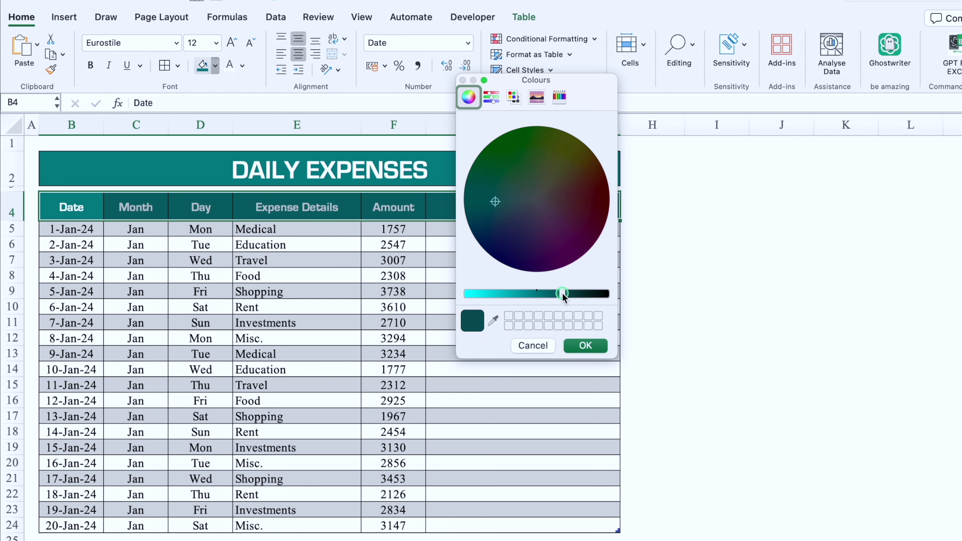
left_click(587, 345)
left_click(781, 307)
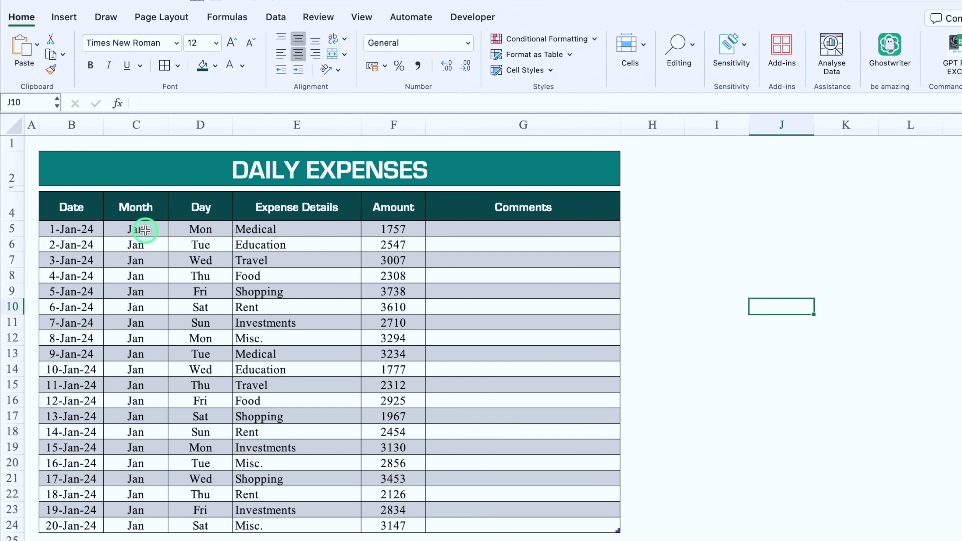
Step: Start a classic conditional formatting rule for the months in C5:C24 that uses a formula to determine which cells to format
left_click(145, 230)
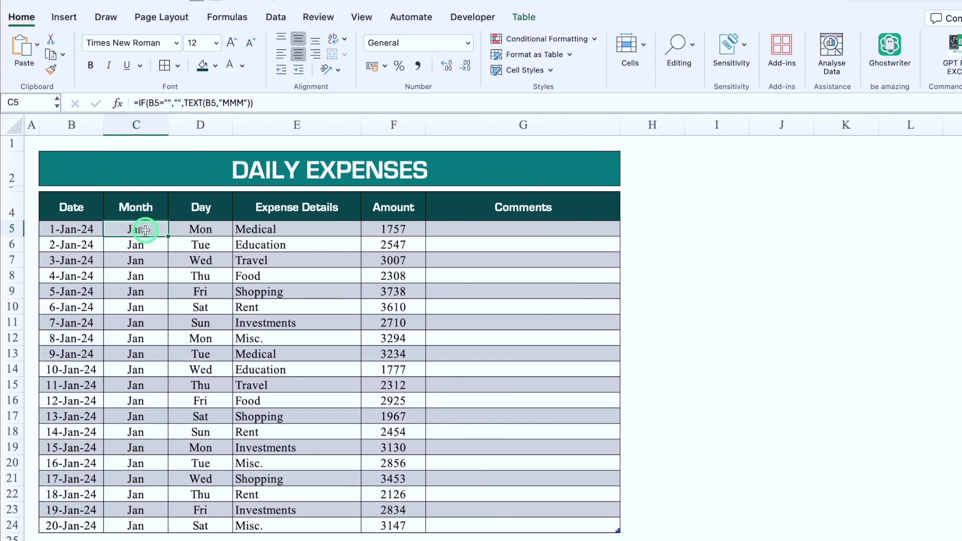
key("ctrl+shift+Down")
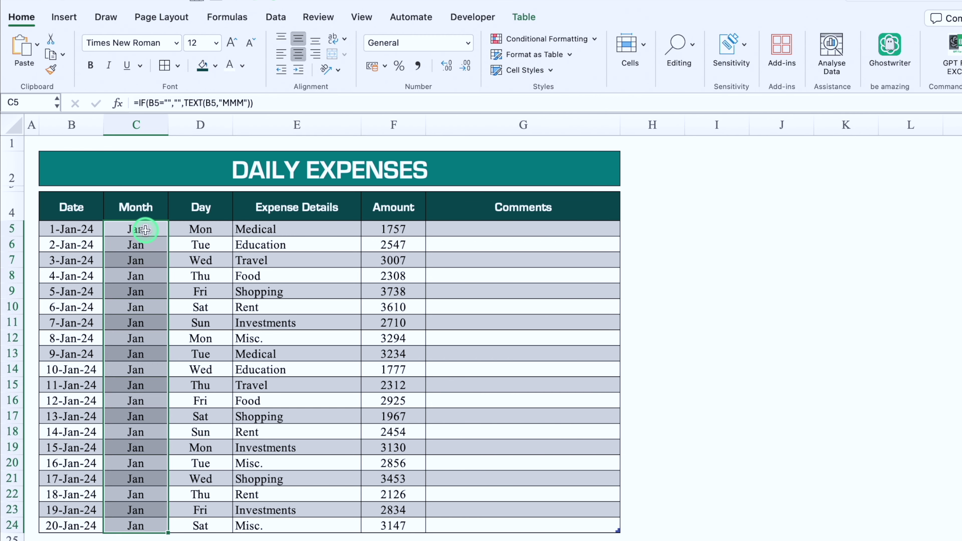
left_click(546, 40)
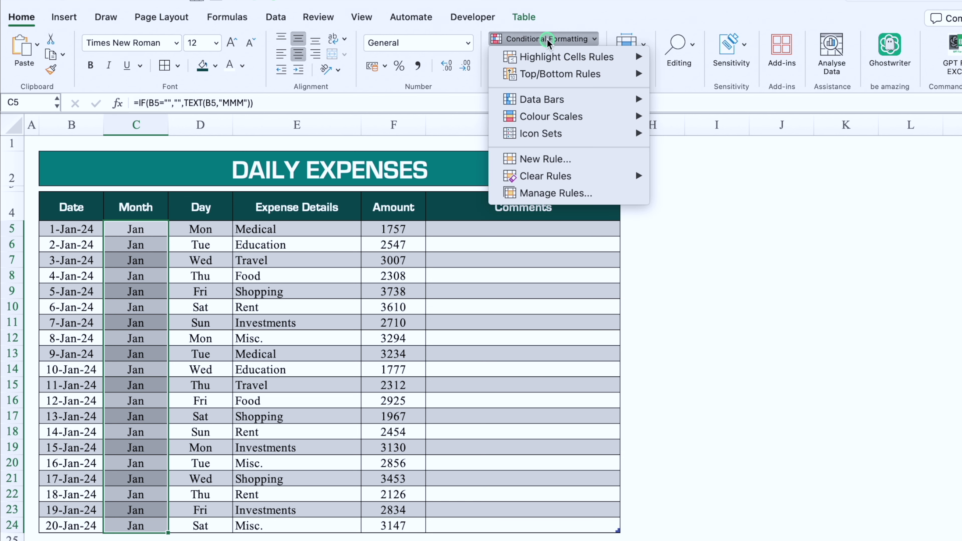
left_click(553, 159)
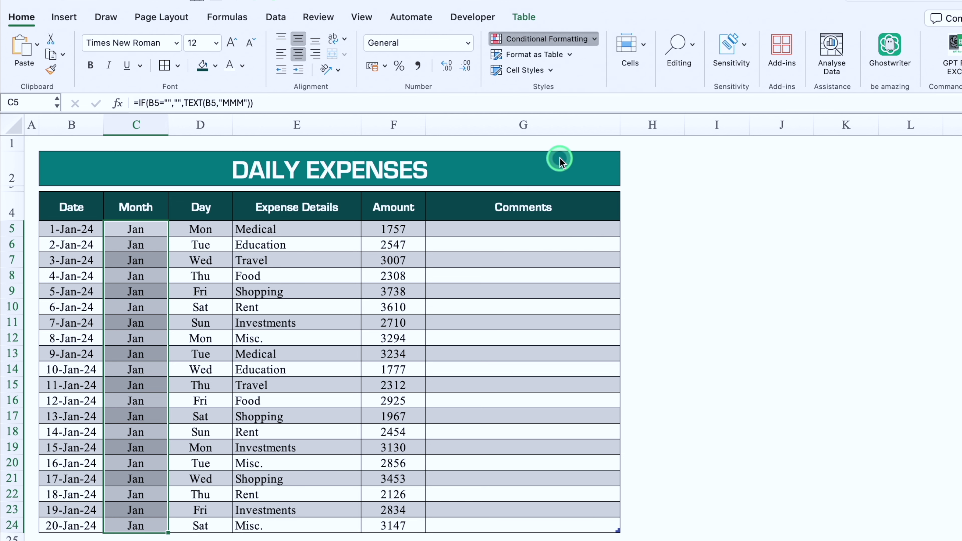
left_click(533, 140)
left_click(494, 202)
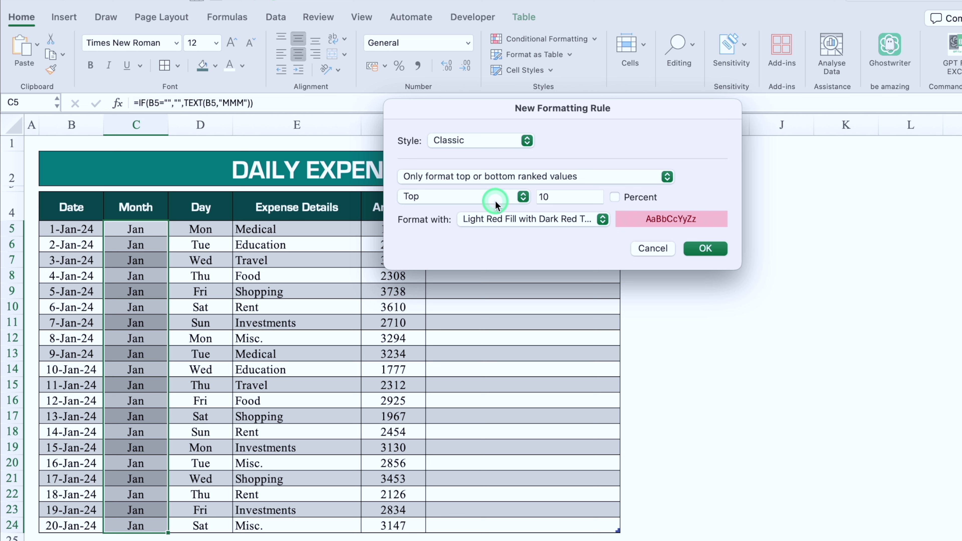
left_click(553, 175)
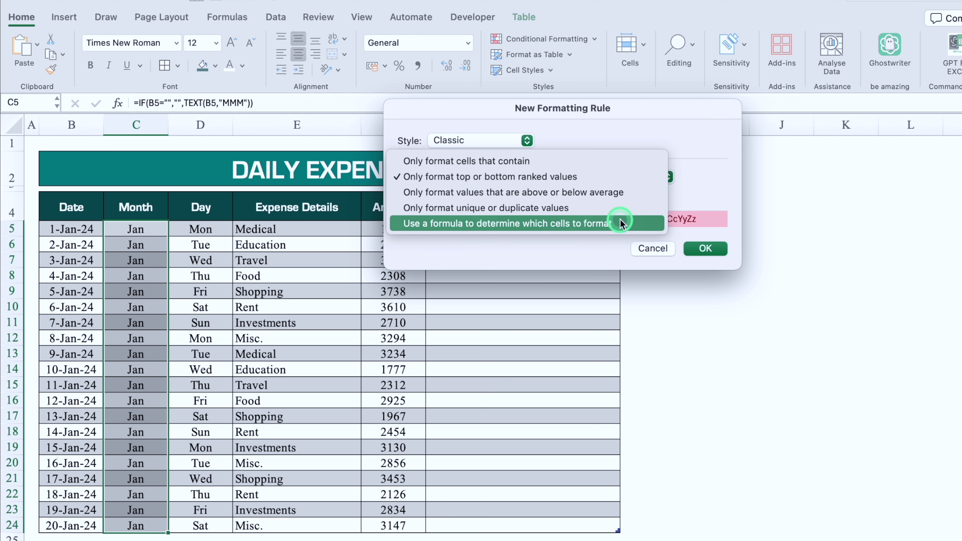
left_click(633, 218)
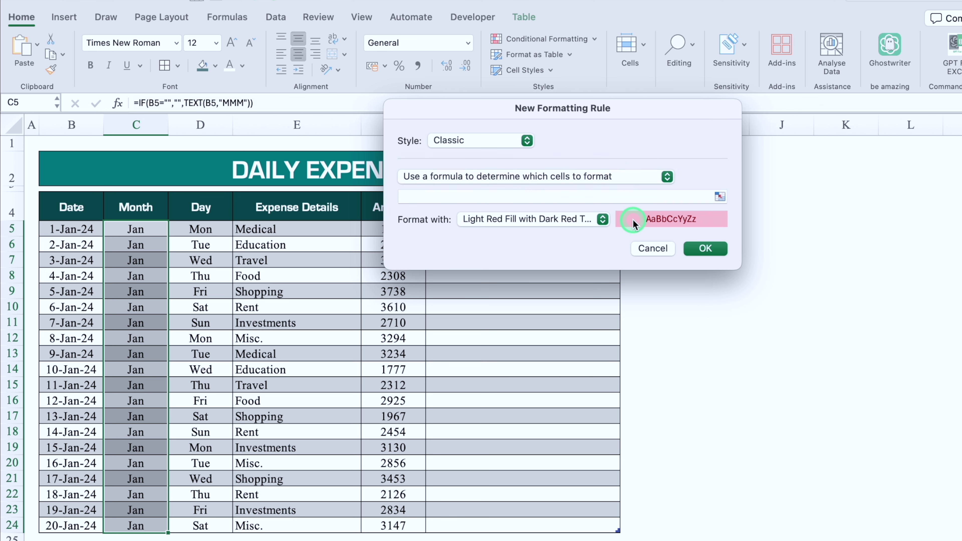
Step: Enter =MOD(MONTH($B5),2) as the formula of the month column's new formatting rule
left_click(582, 192)
type("=MOD(MONTH(")
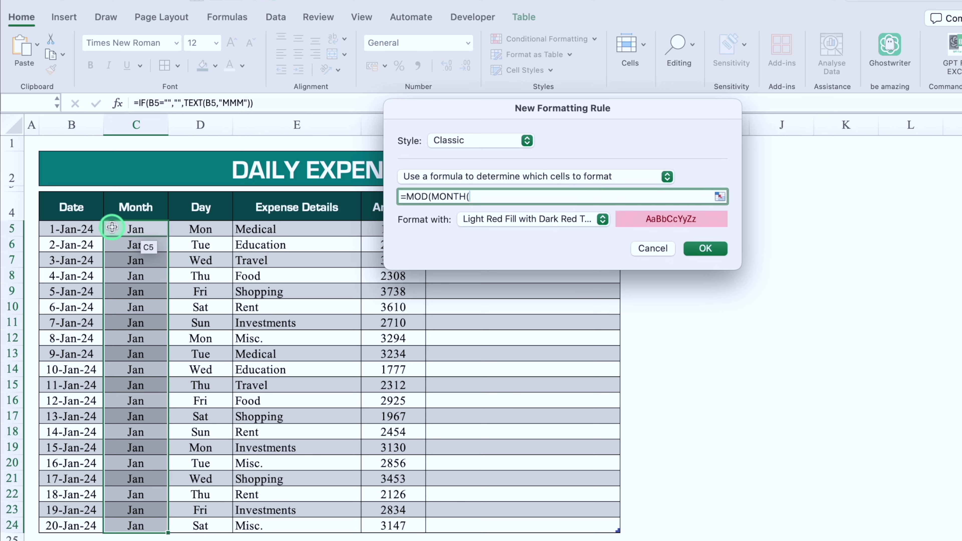
left_click(72, 229)
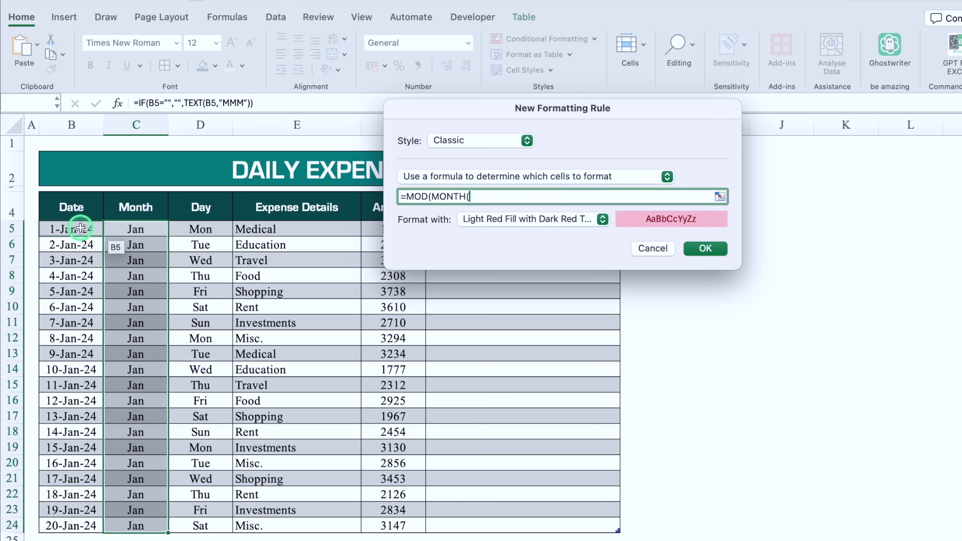
left_click(486, 196)
key("BackSpace")
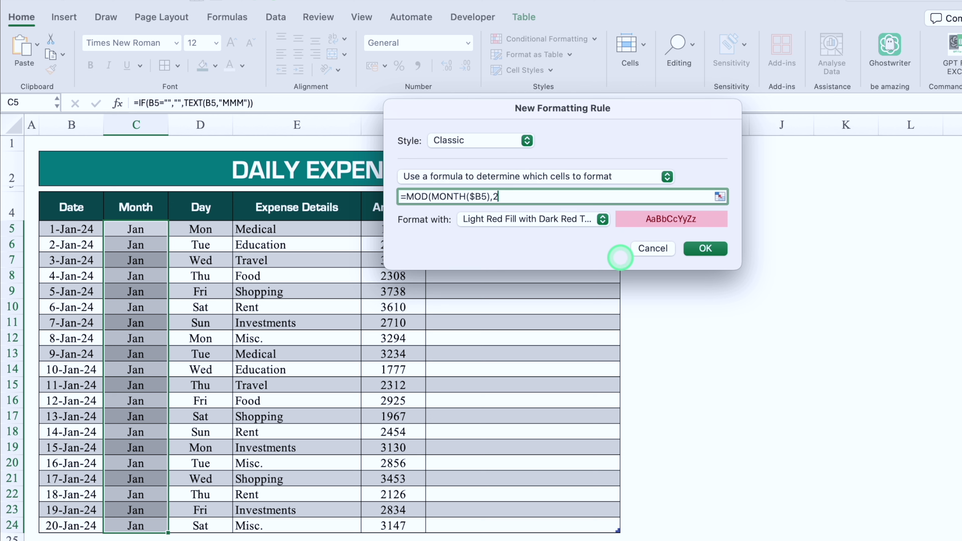
Step: Give the month rule a customised format with the recently used lighter teal fill and white font, and apply it
left_click(602, 219)
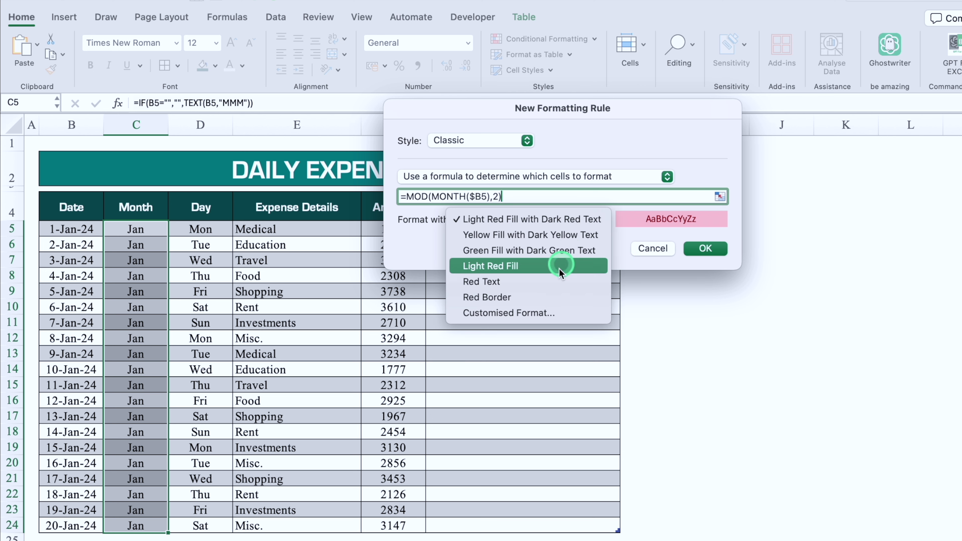
left_click(555, 308)
left_click(604, 74)
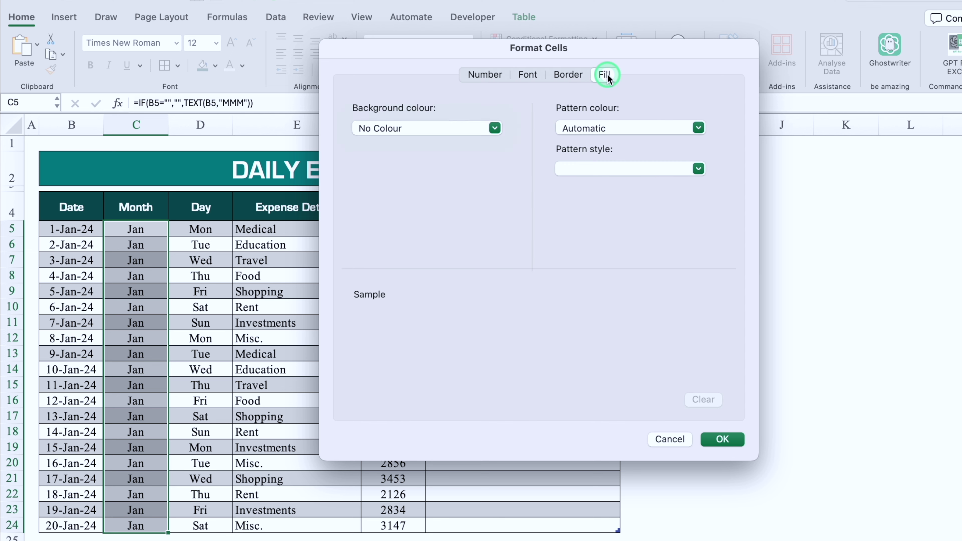
left_click(493, 128)
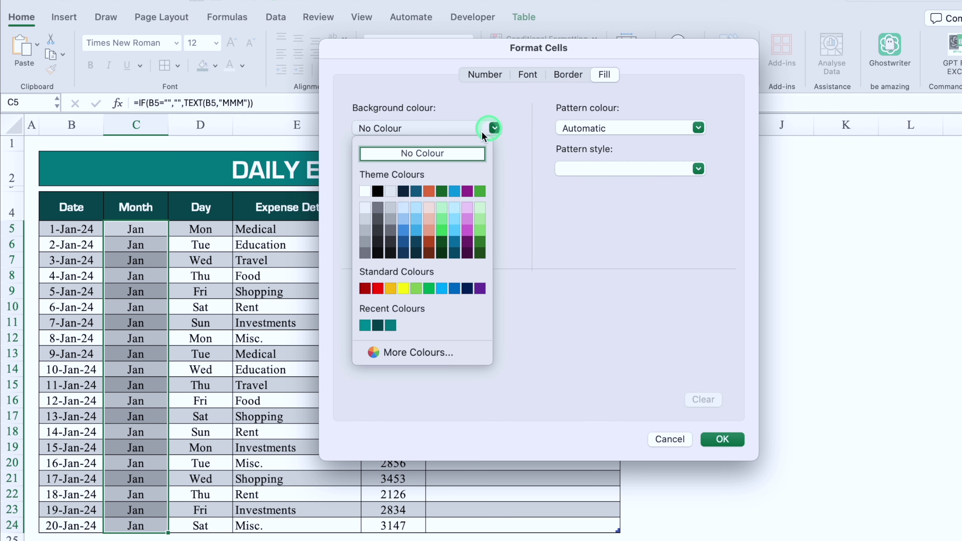
left_click(365, 325)
left_click(530, 75)
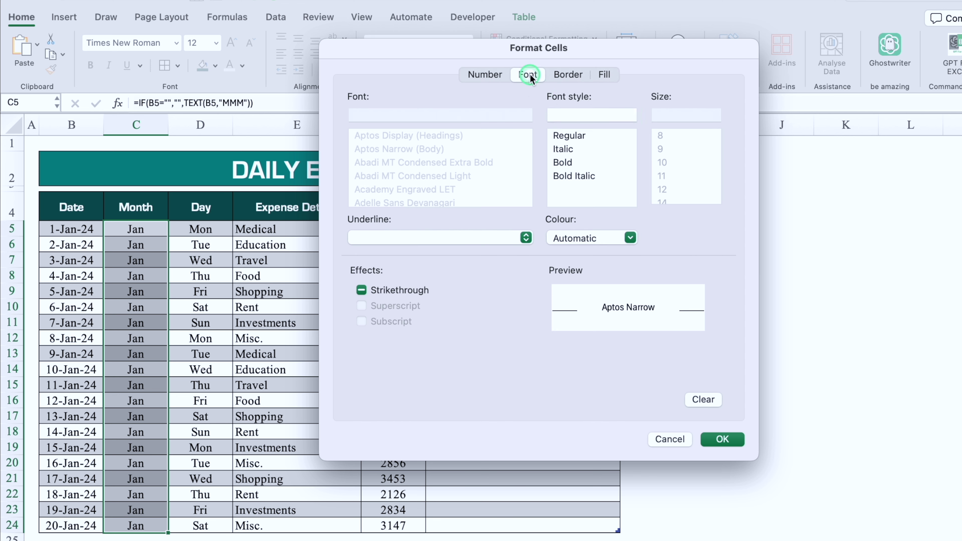
left_click(630, 237)
left_click(560, 302)
left_click(723, 439)
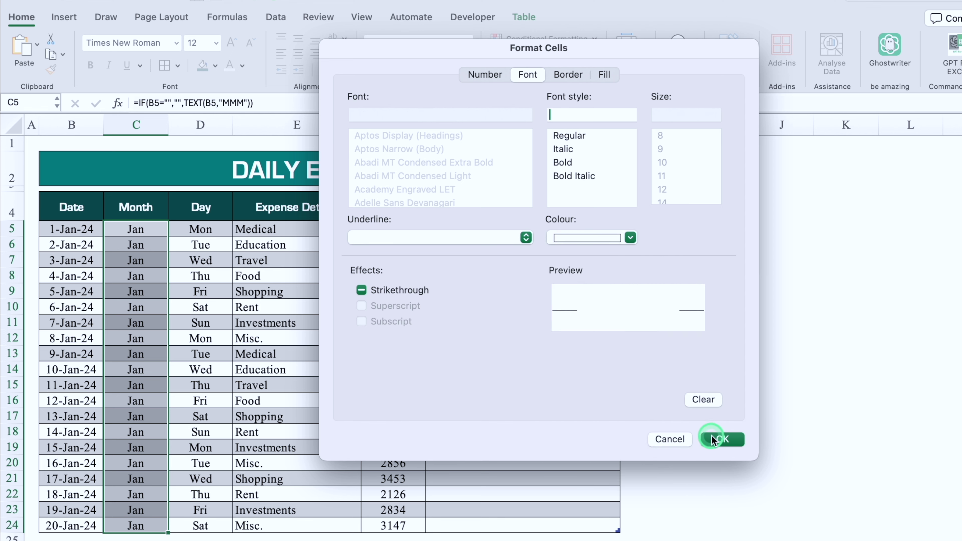
left_click(709, 249)
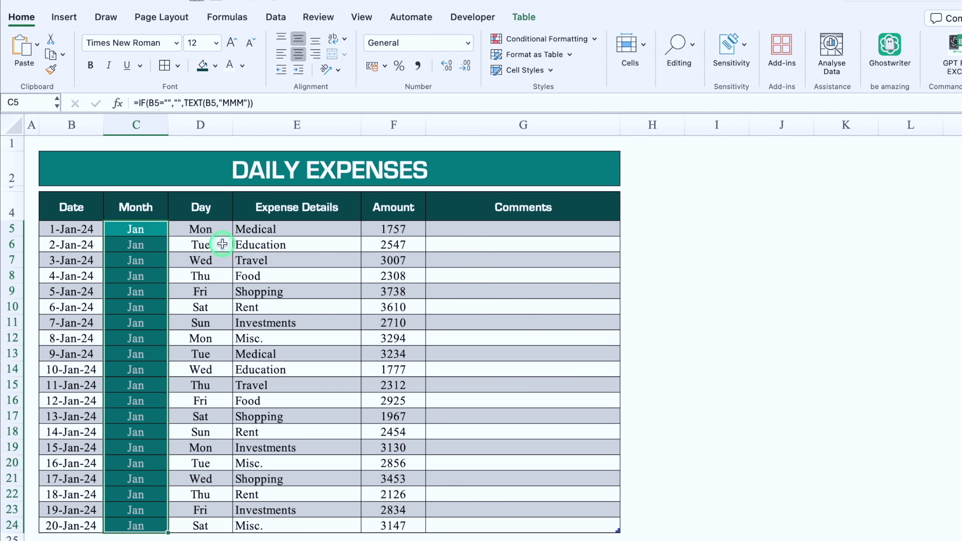
Step: Change the date in B15 to 11/02/2024 and fill the February dates down to B24
left_click(99, 385)
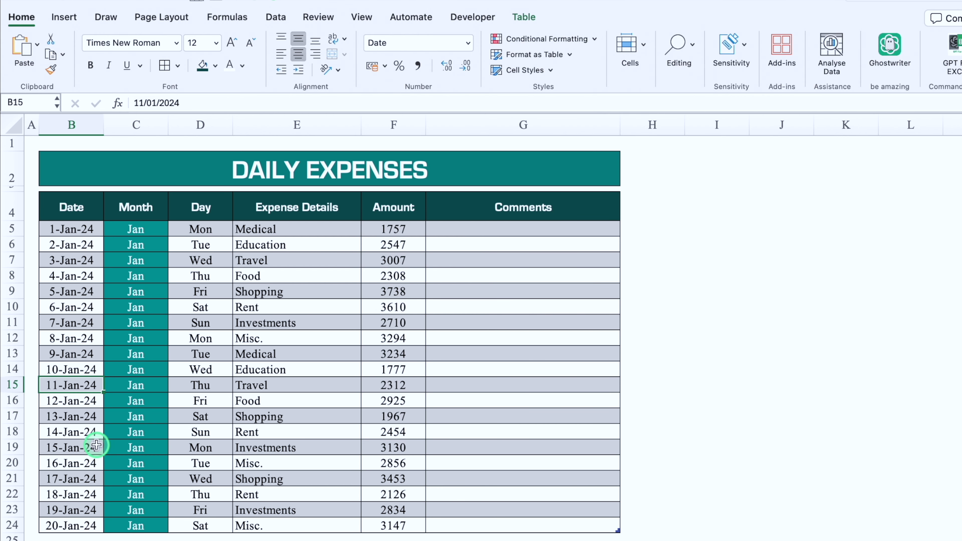
left_click(156, 103)
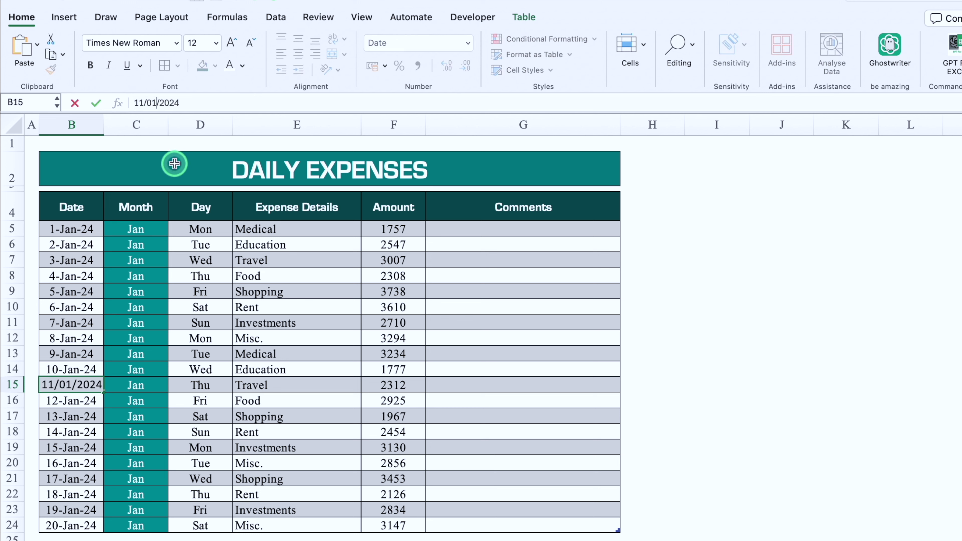
key("Return")
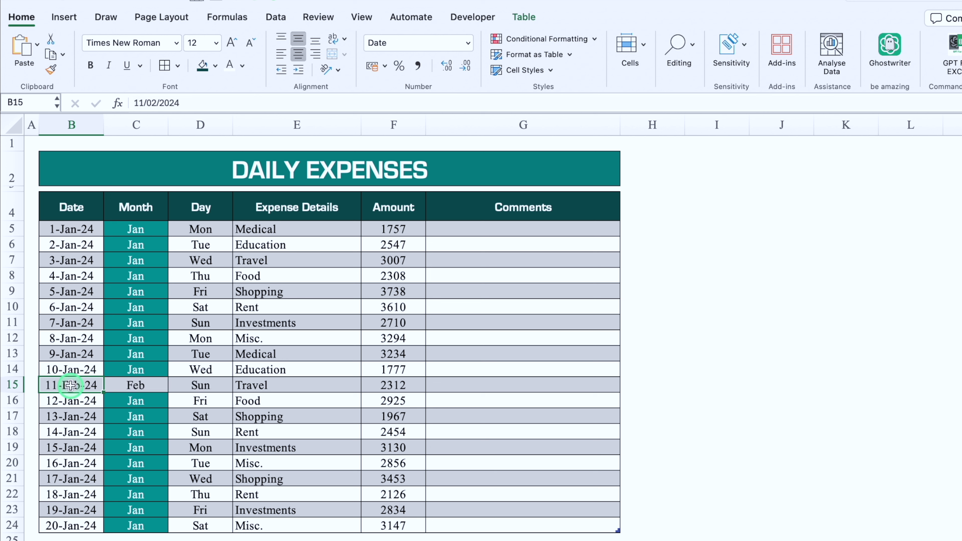
left_click_drag(102, 395, 105, 527)
Step: Change the date in B21 to 17-Mar-24 and fill the March dates down to B24
left_click(72, 478)
left_click(155, 103)
key("BackSpace")
type("3")
left_click(100, 485)
left_click_drag(101, 486, 104, 526)
Step: Start a classic conditional formatting rule for the days in D5:D24 that uses a formula to determine which cells to format
left_click_drag(210, 227, 217, 530)
left_click(51, 40)
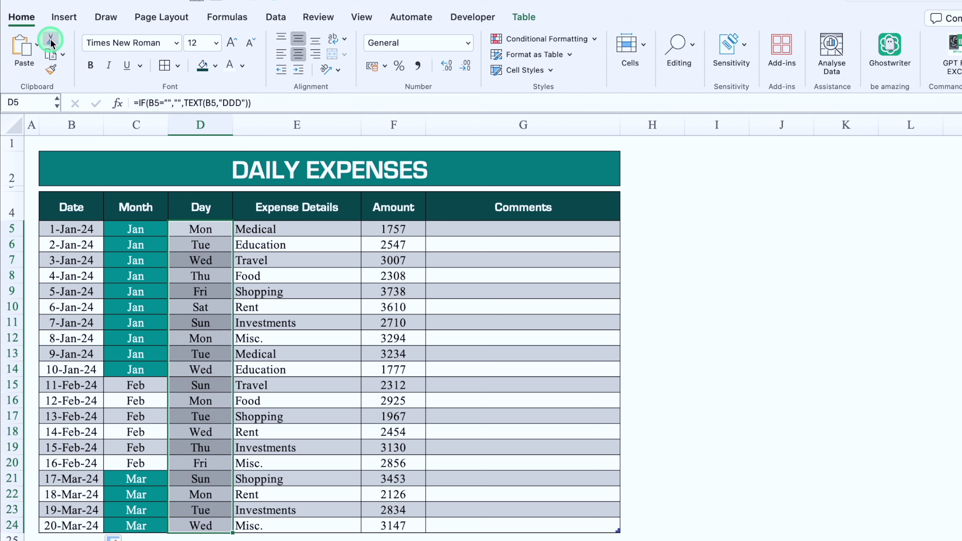
left_click(560, 39)
left_click(549, 108)
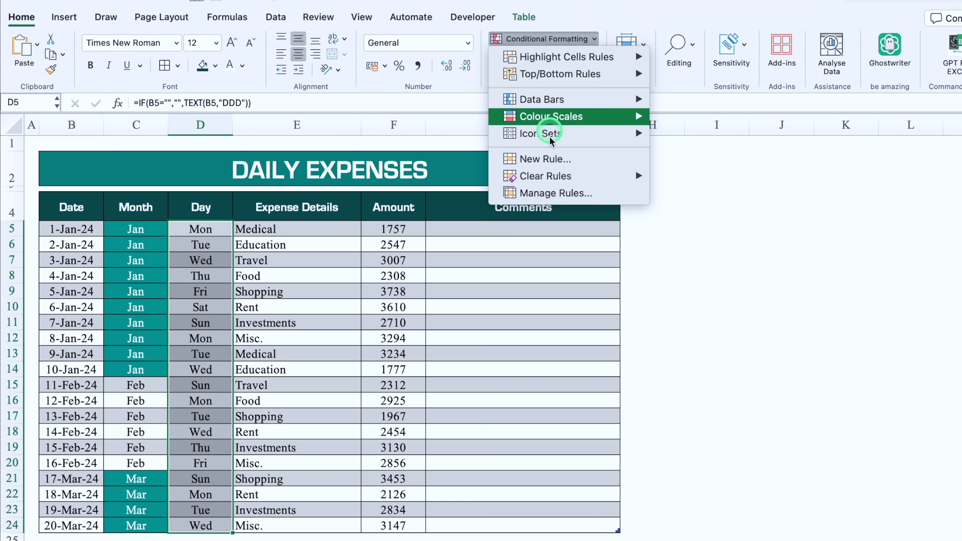
left_click(553, 158)
left_click(532, 140)
left_click(491, 202)
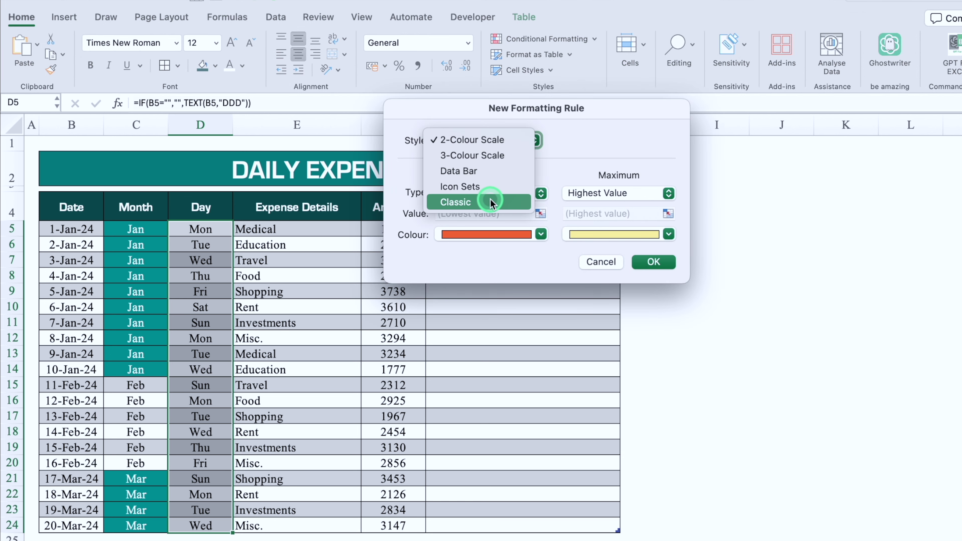
left_click(532, 177)
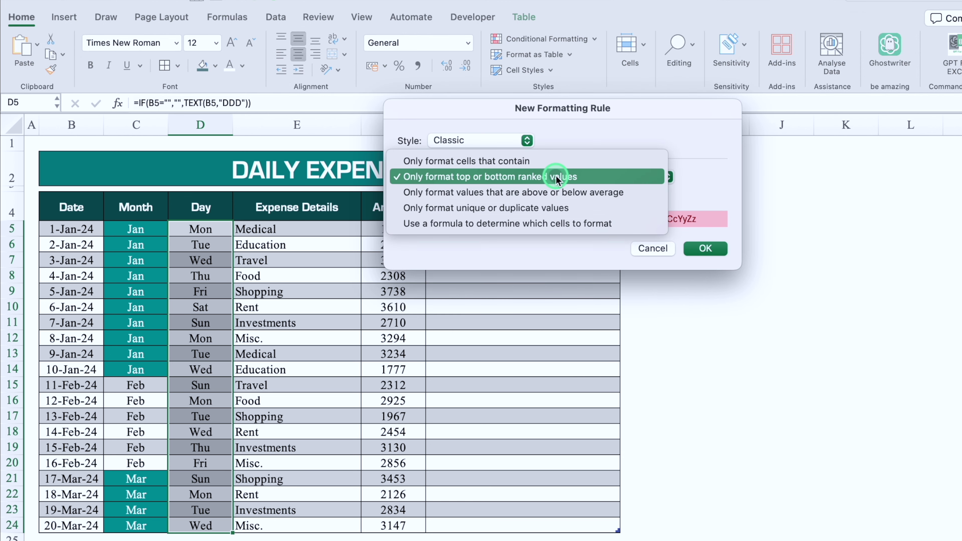
left_click(573, 223)
Step: Enter =$D5="Sat" as the day rule's formula, keeping only the column reference absolute
left_click(561, 197)
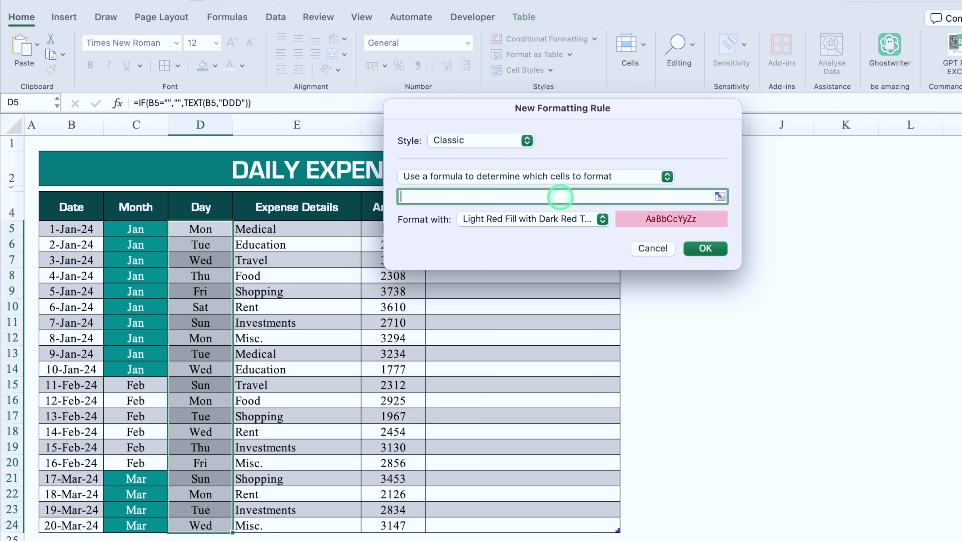
type("=")
left_click(210, 230)
left_click(425, 197)
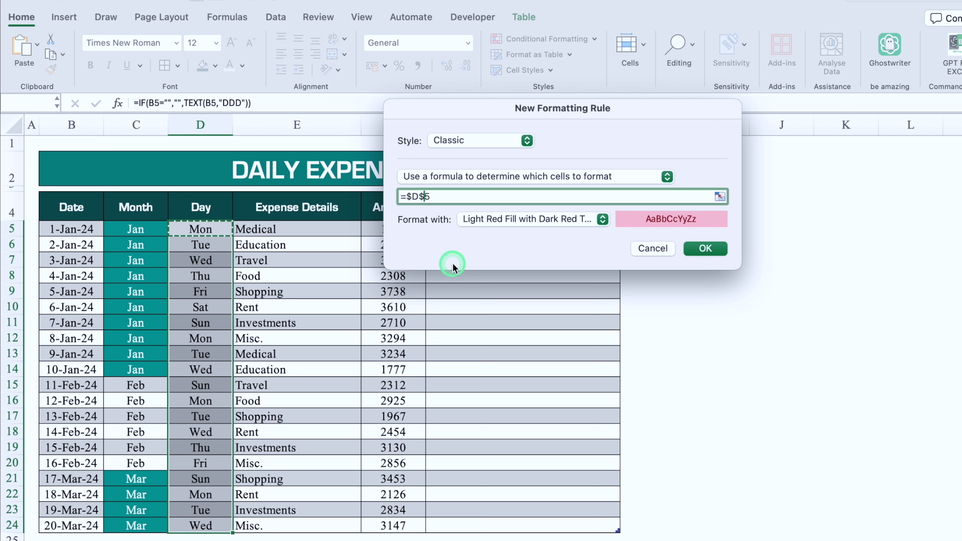
left_click(453, 197)
type("=")
left_click(606, 226)
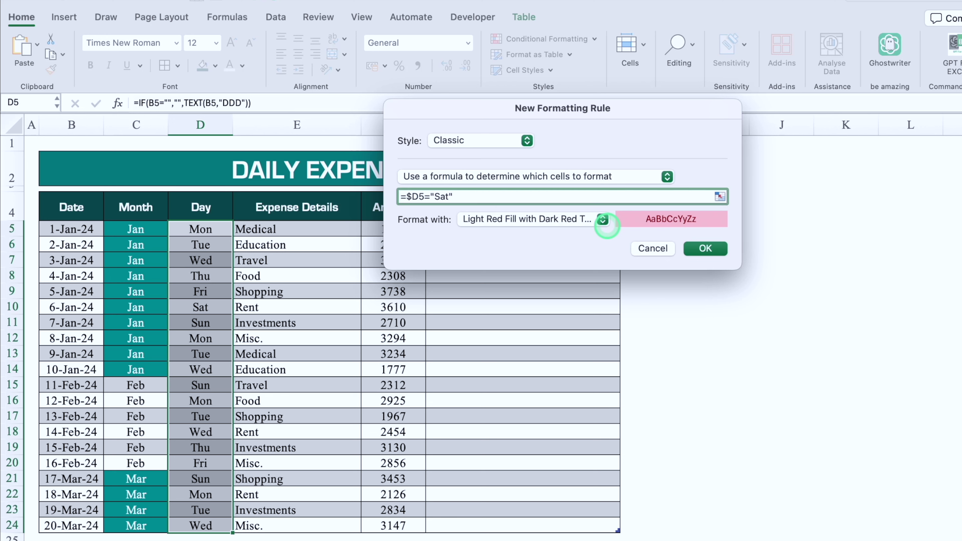
Step: Wrap the day rule's condition in parentheses and add a copy of it, giving =($D5="Sat")+($D5="Sat")
left_click(404, 197)
type("(")
left_click(450, 197)
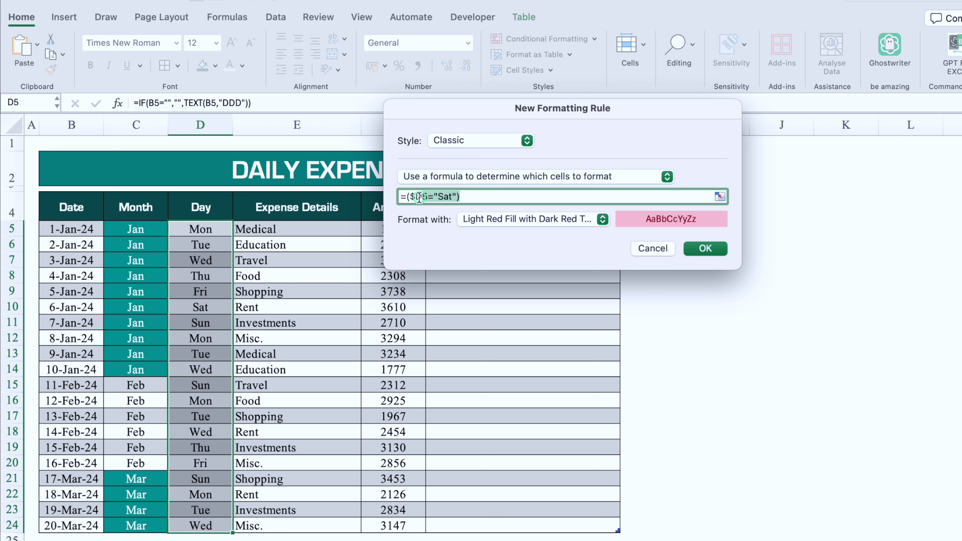
left_click(488, 196)
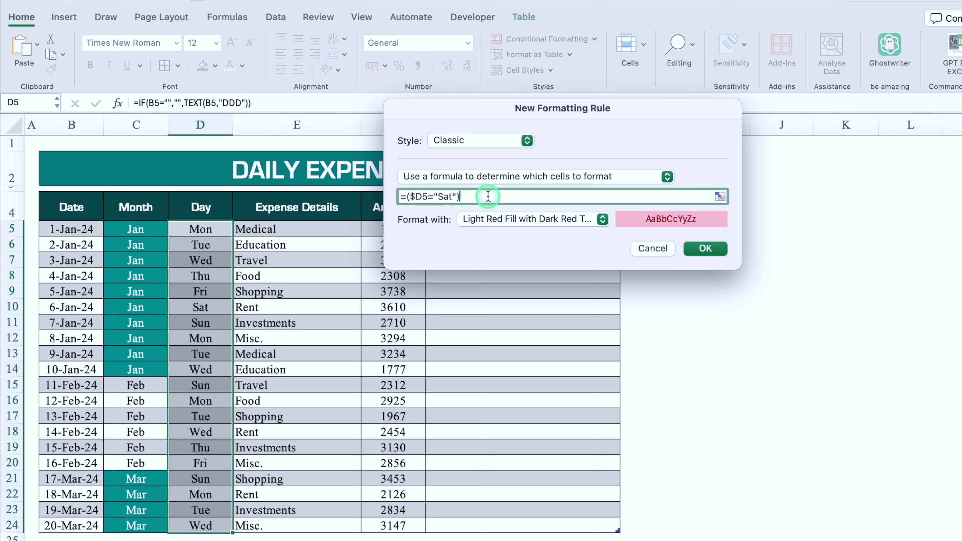
left_click(665, 197)
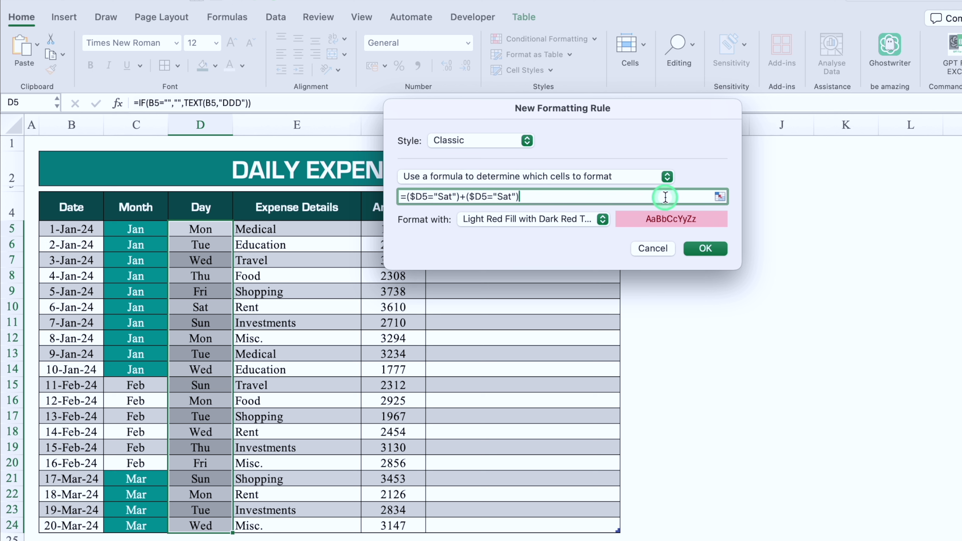
Step: Give the day rule a customised format with the standard red fill and white font, and apply it
left_click(601, 219)
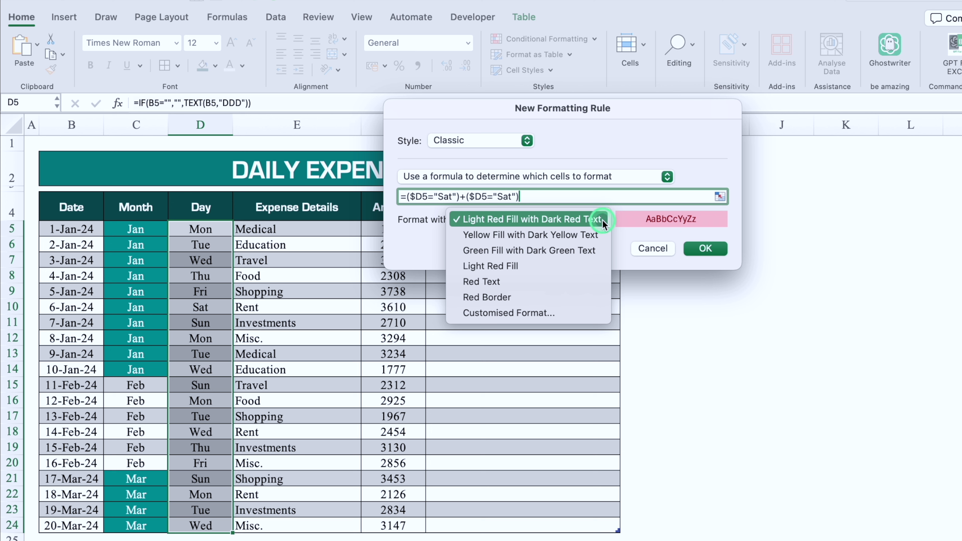
left_click(553, 310)
left_click(604, 75)
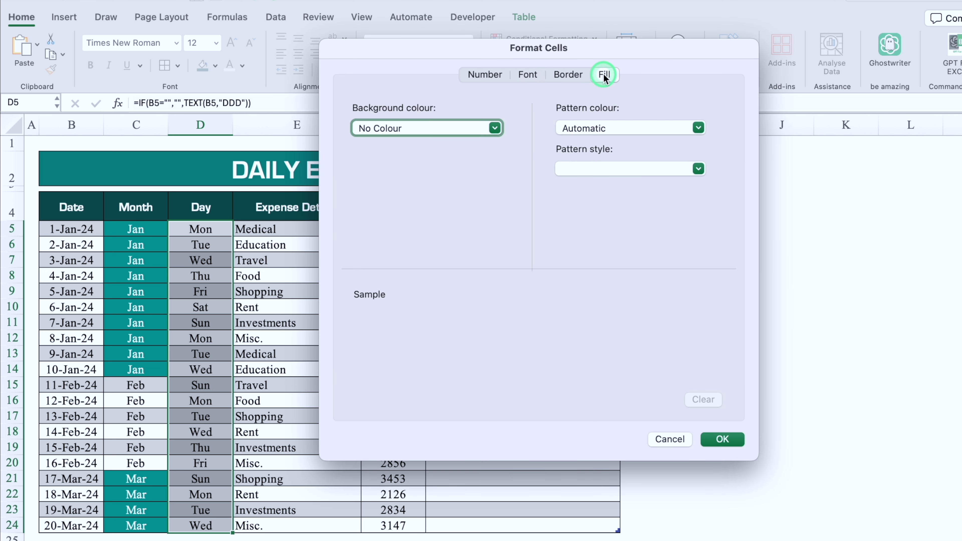
left_click(483, 131)
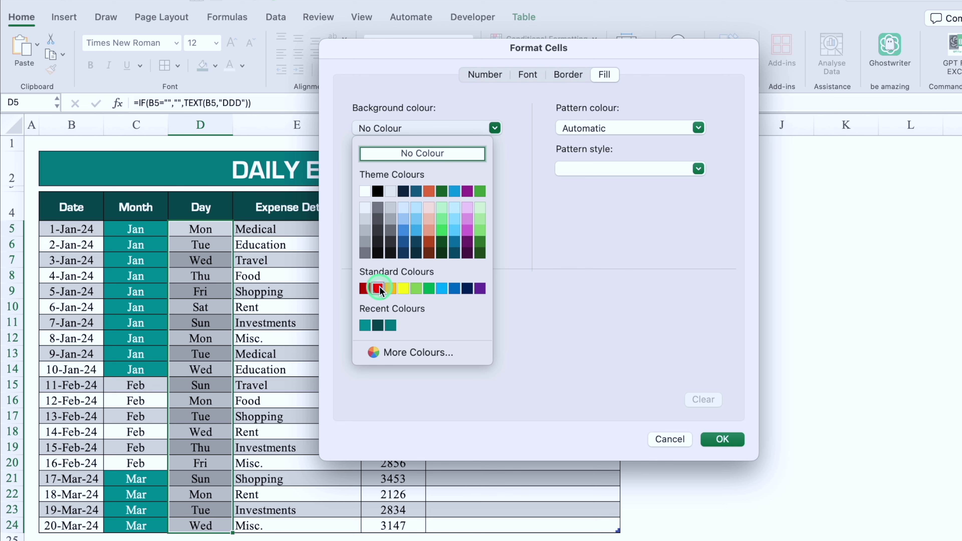
left_click(379, 288)
left_click(528, 74)
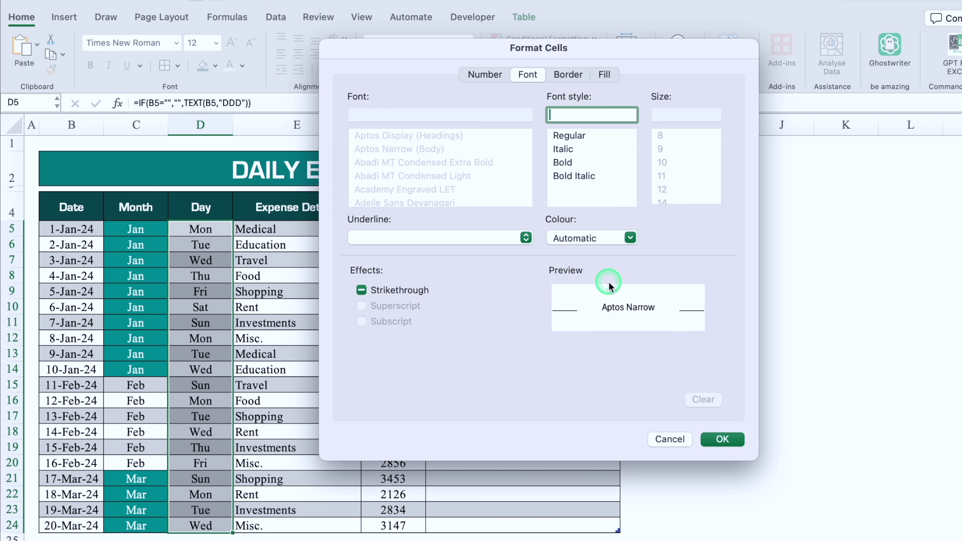
left_click(631, 238)
left_click(558, 301)
left_click(723, 439)
left_click(706, 247)
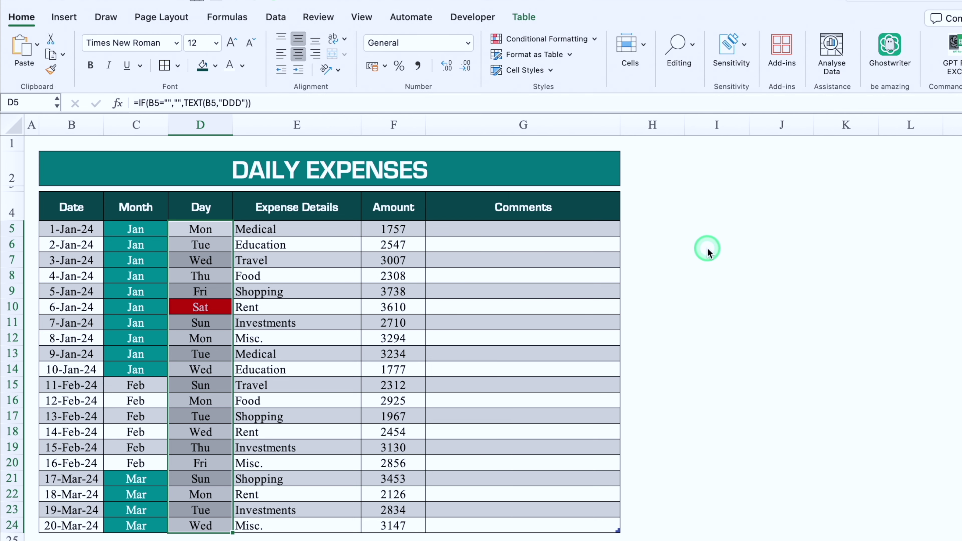
Step: Edit the day column's existing formatting rule so its formula reads =($D5="Sat")+($D5="Sun"), and apply the change
left_click(349, 134)
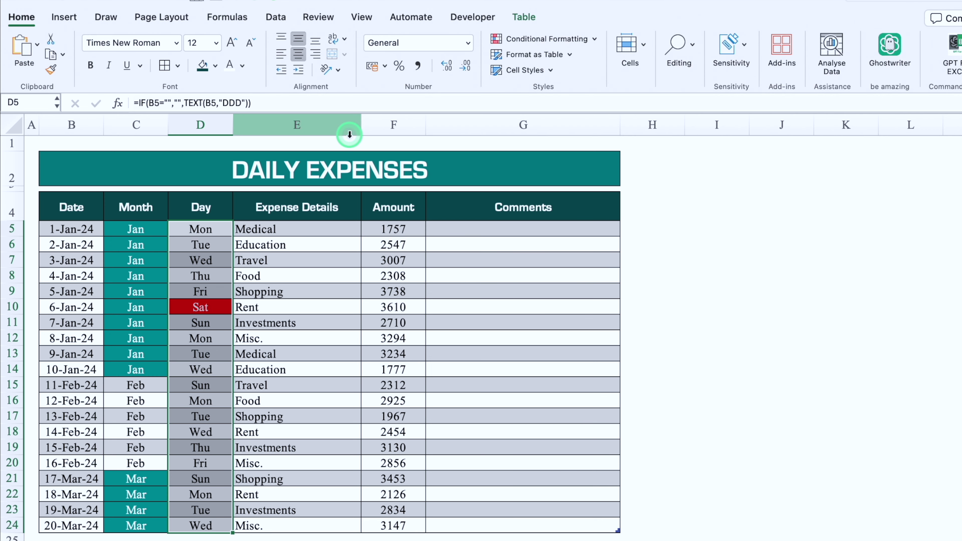
left_click(550, 41)
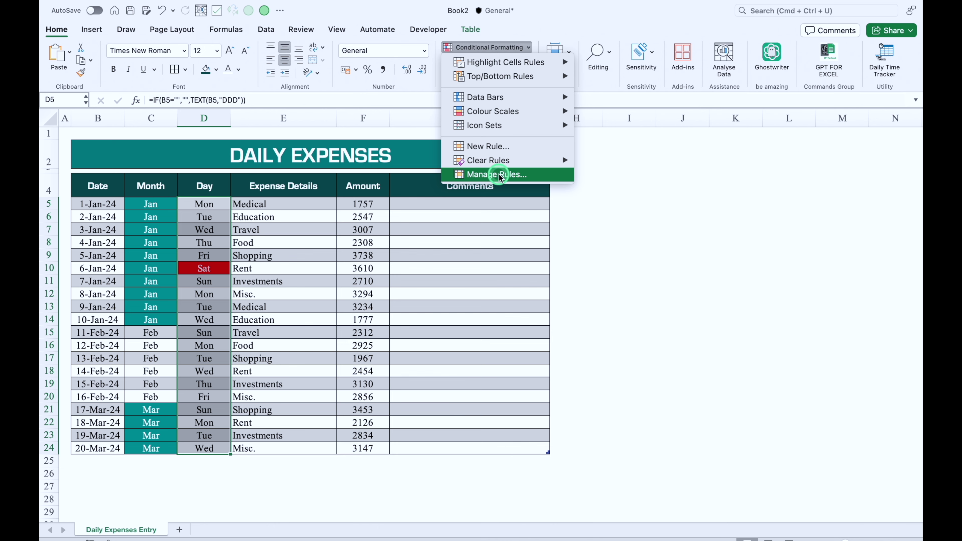
left_click(560, 195)
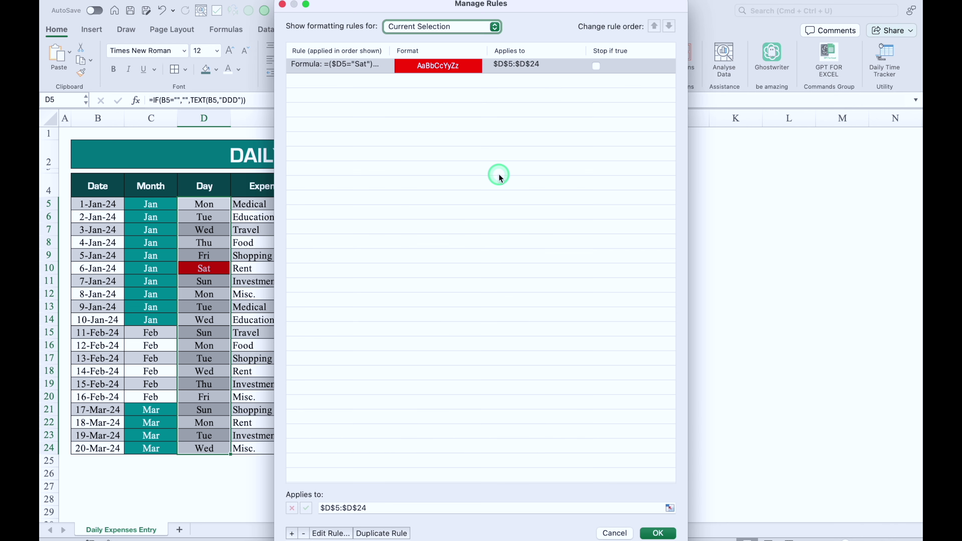
left_click(374, 68)
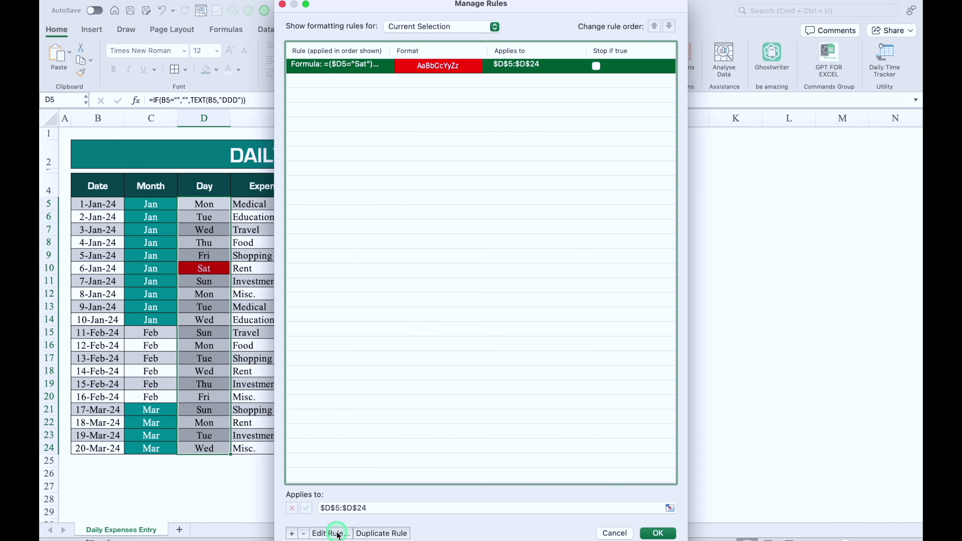
left_click(336, 533)
left_click(405, 177)
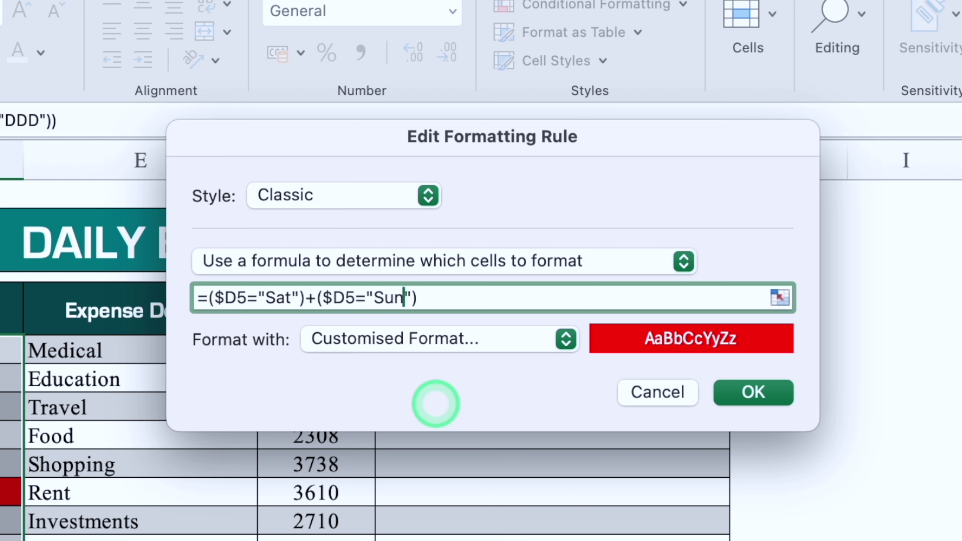
left_click(742, 397)
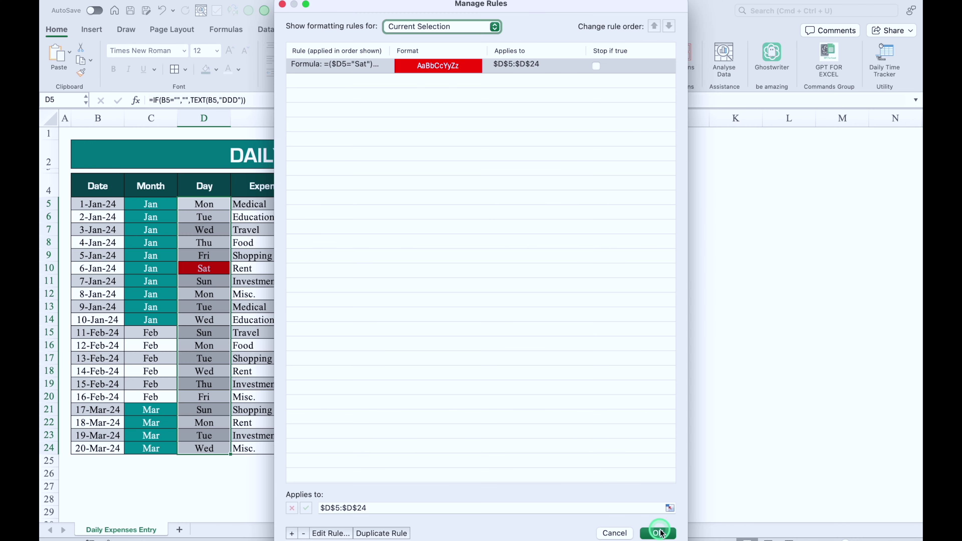
left_click(659, 529)
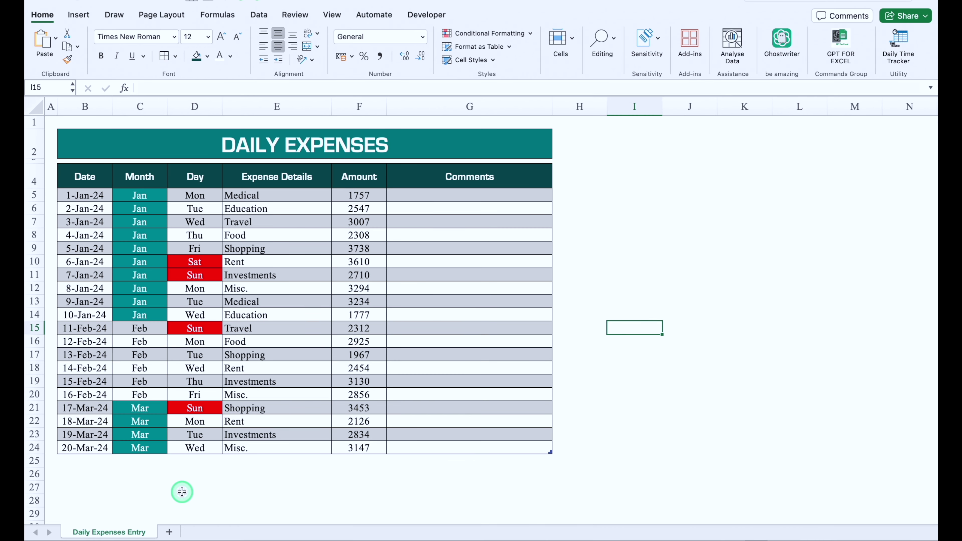
Step: Add a new worksheet after the Daily Expenses Entry sheet
left_click(170, 531)
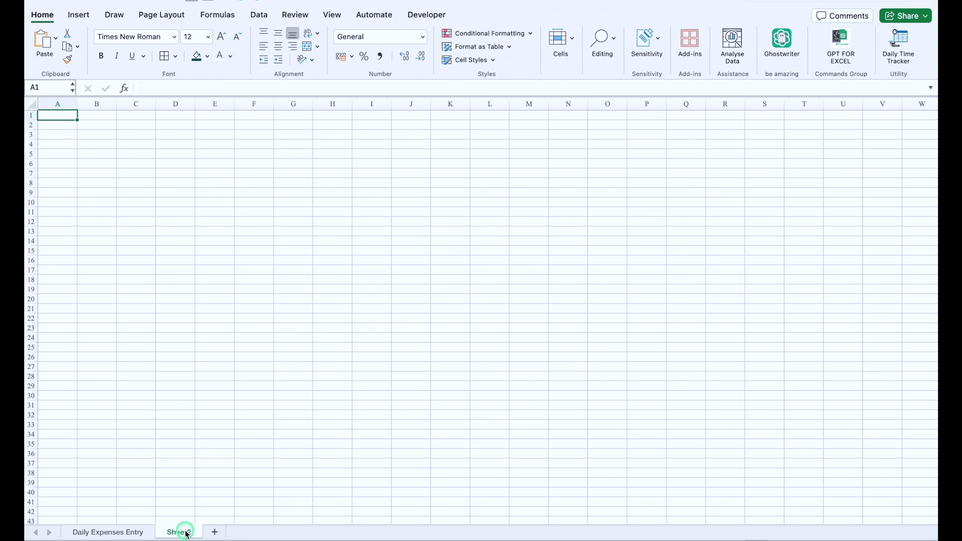
Step: Rename the new sheet as Daily Expense Tracker and narrow its column A
double_click(178, 532)
type("Daily Expense Tracker")
key("Return")
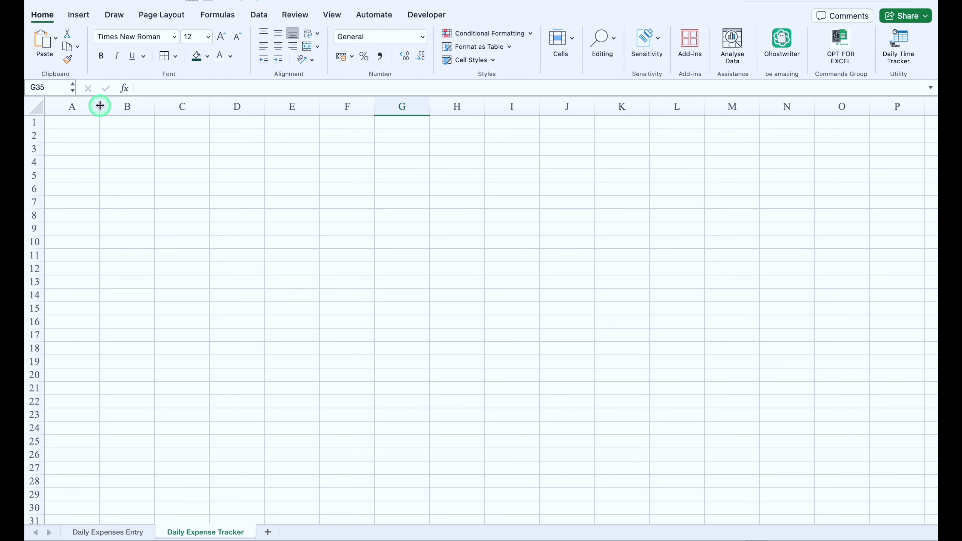
left_click_drag(100, 106, 60, 116)
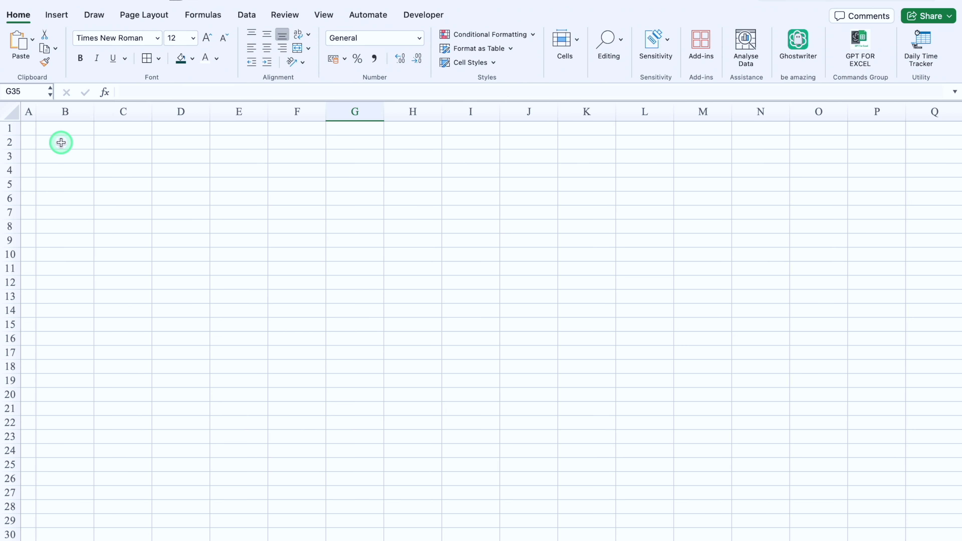
Step: Enter the labels Start Date in B2 and End Date in B3
left_click(61, 143)
scroll(321, 253, "up", 3)
type("Start Date")
key("Return")
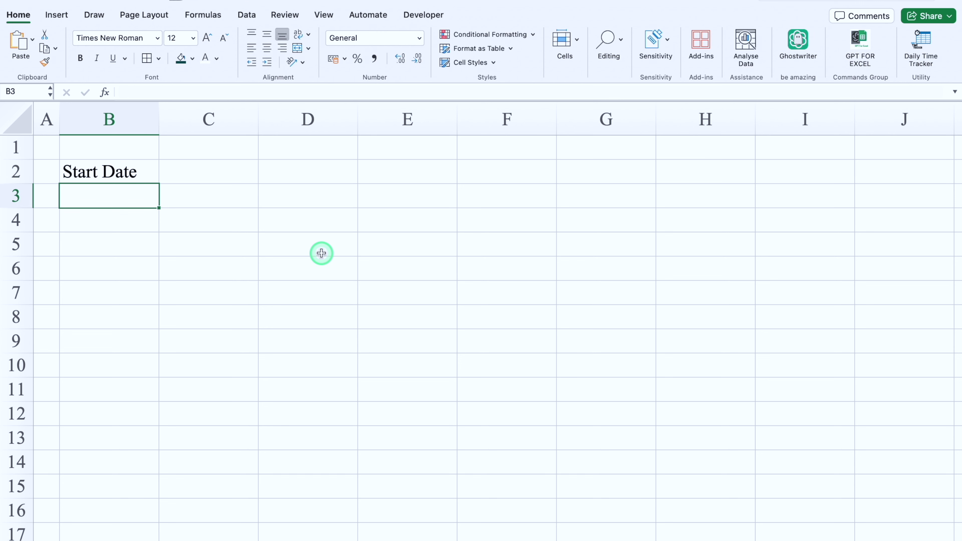
type("End Date")
key("Return")
Step: Apply all borders to B2:C3 and shrink row 4 to a thin spacer
left_click_drag(103, 179, 178, 198)
left_click(148, 58)
left_click(197, 283)
left_click_drag(24, 233, 26, 213)
Step: Enter the headings Category in B5 and Amount in C5, and apply all borders to B5:C13
left_click(121, 231)
type("Category")
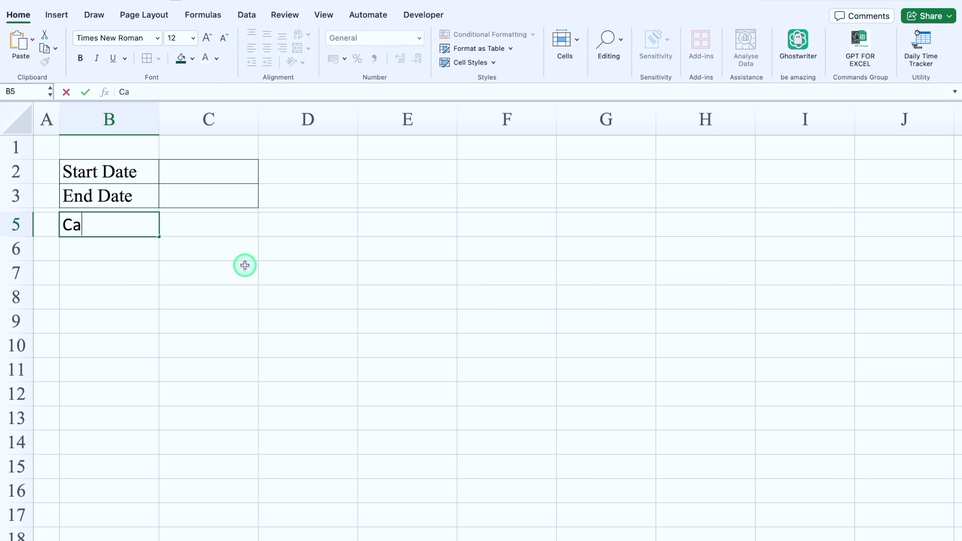
key("Return")
key("Up")
key("Right")
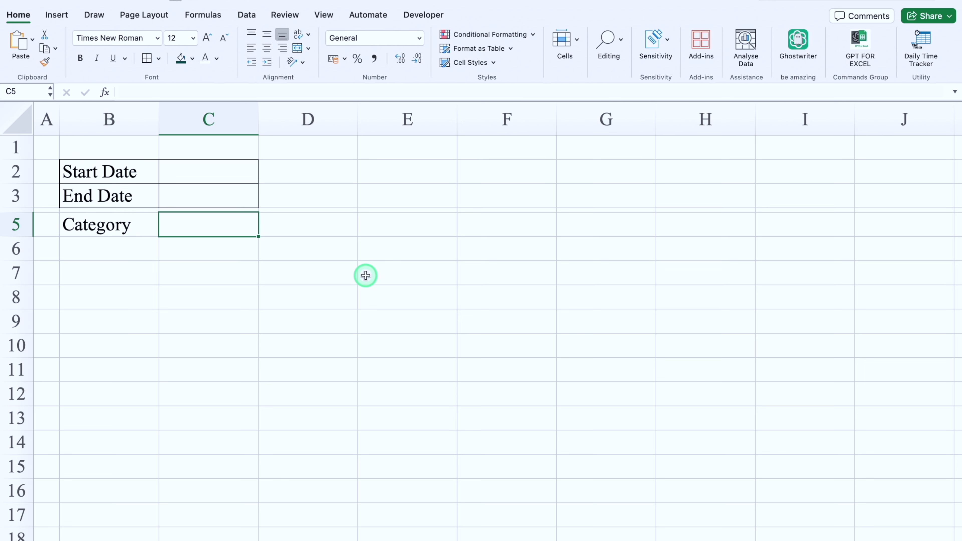
type("Amount")
key("Return")
left_click_drag(121, 226, 182, 427)
left_click(147, 58)
Step: Fill the Start Date row B2:C2 dark teal and the End Date row B3:C3 lighter teal, both with white text
left_click_drag(125, 172, 181, 175)
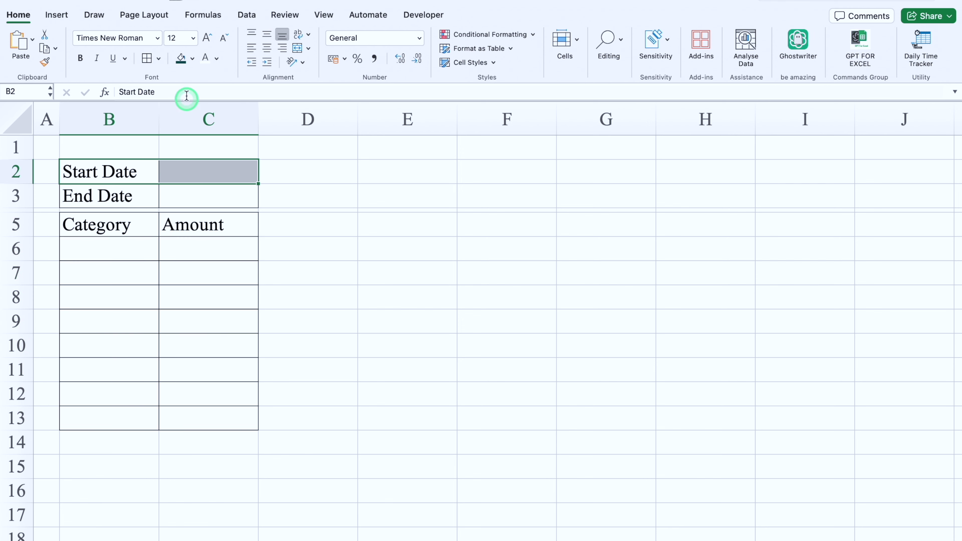
left_click(181, 59)
left_click(206, 61)
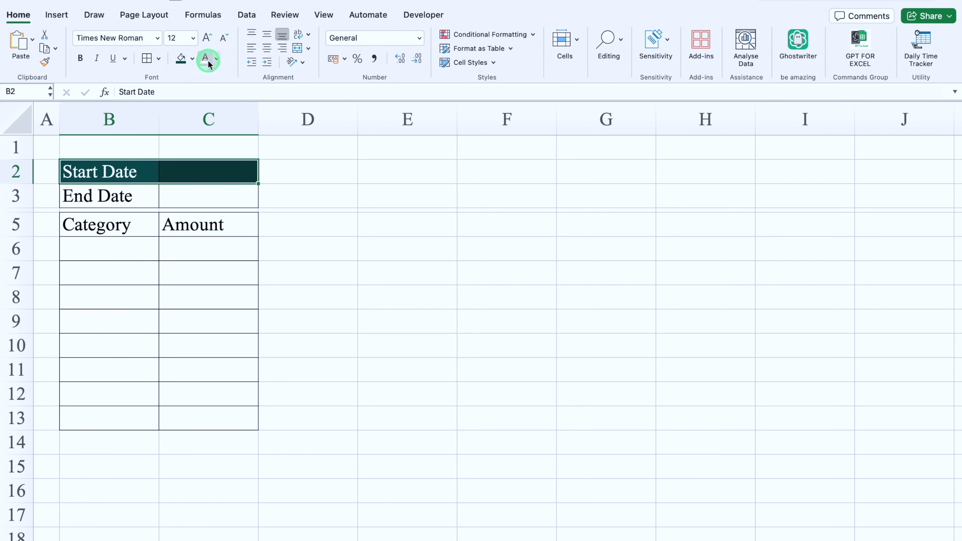
left_click_drag(107, 185, 174, 193)
left_click(192, 58)
left_click(188, 234)
left_click(207, 61)
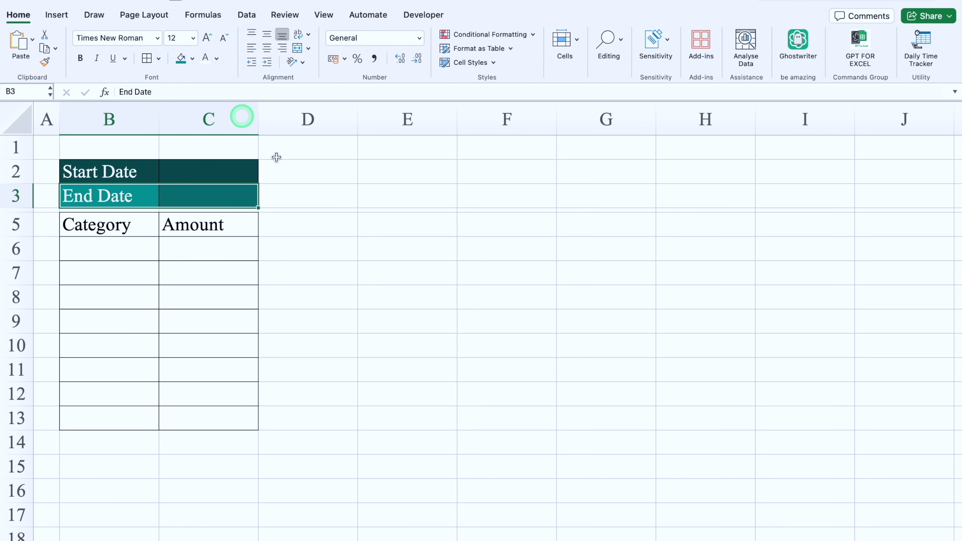
Step: Set the font of B2:C13 to Eurostile Bold
left_click_drag(151, 172, 205, 421)
left_click(158, 38)
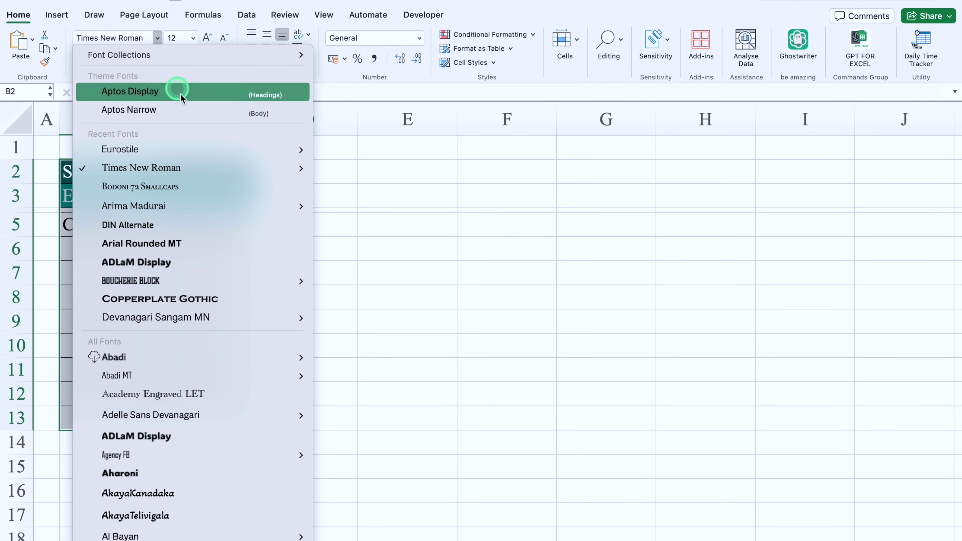
mouse_move(196, 151)
left_click(371, 192)
left_click(307, 196)
Step: Make row 1 taller and draw a rounded banner shape about 7.07" by 0.5" across it, starting at column B
left_click_drag(24, 163, 31, 210)
left_click(57, 16)
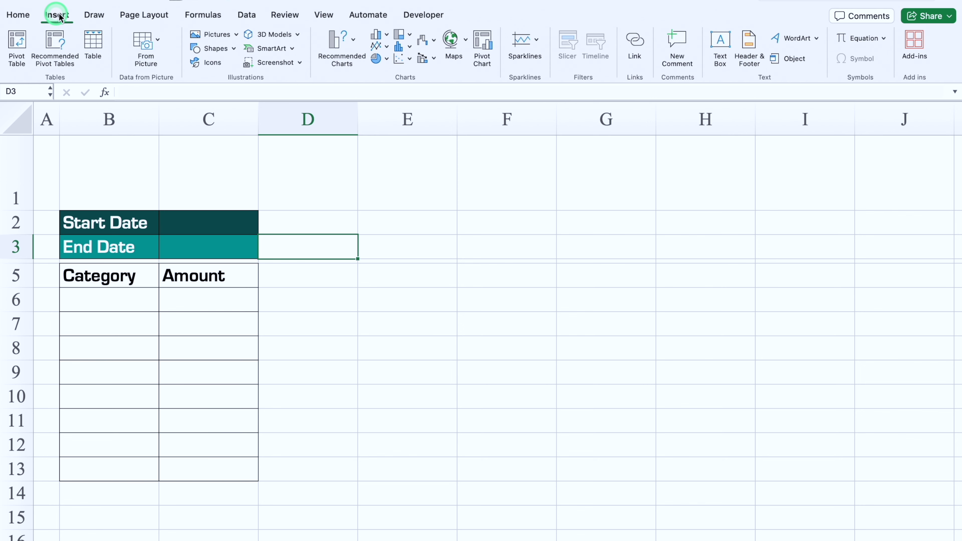
left_click(233, 49)
left_click(208, 85)
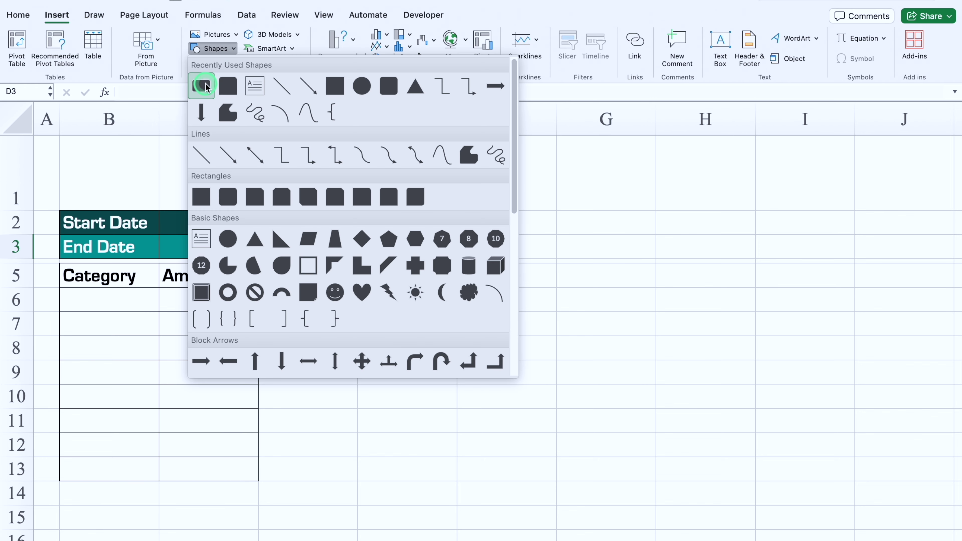
left_click_drag(71, 150, 841, 207)
left_click_drag(595, 177, 586, 175)
Step: Give the banner shape an orange theme outline and the recently used lighter teal fill
left_click(494, 12)
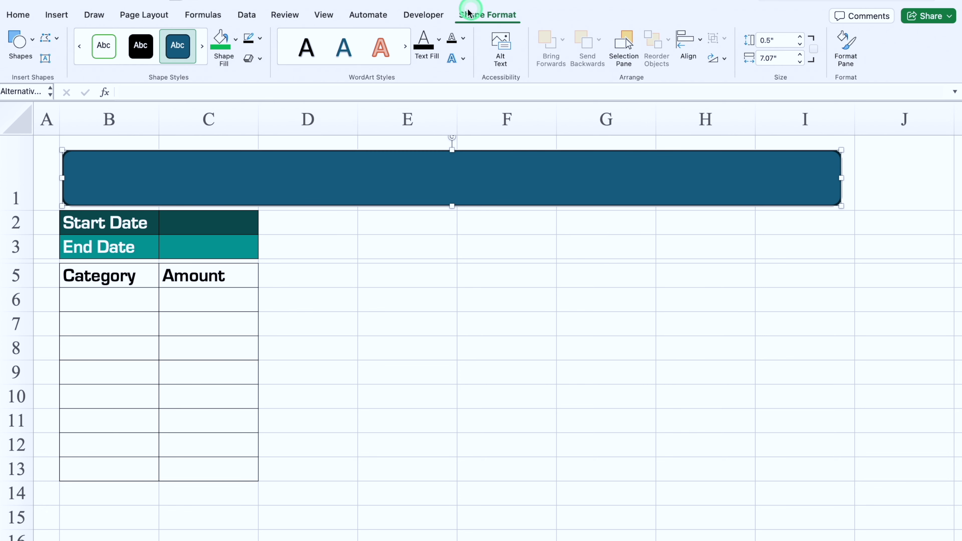
left_click(260, 38)
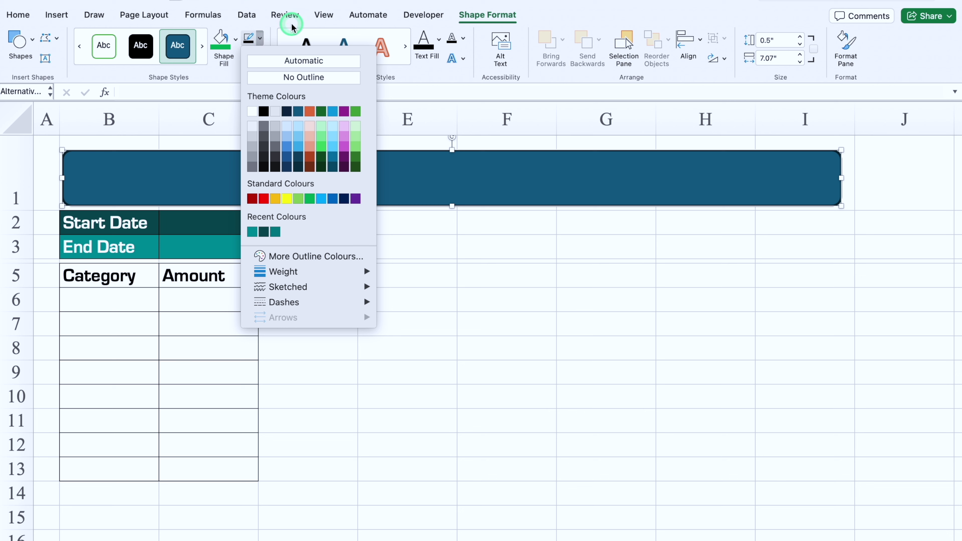
left_click(310, 111)
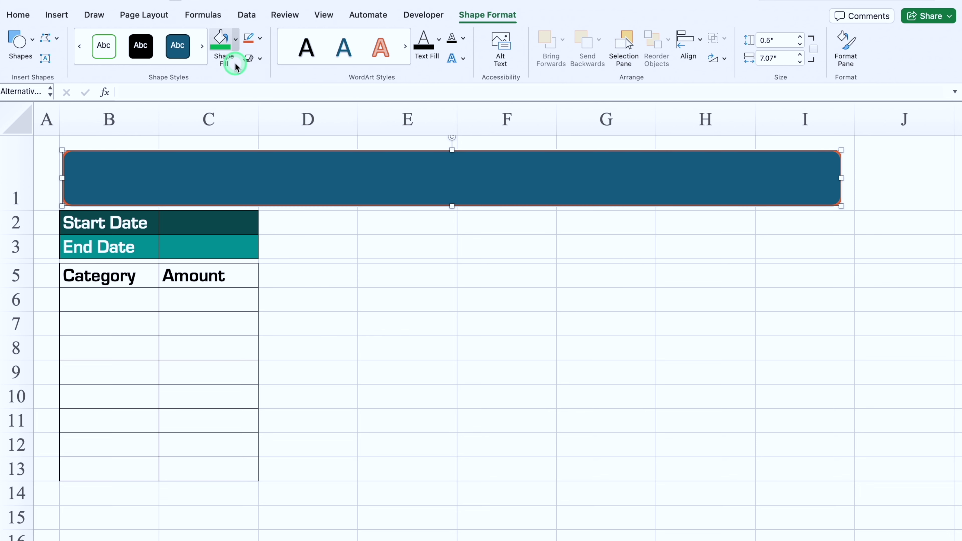
left_click(235, 39)
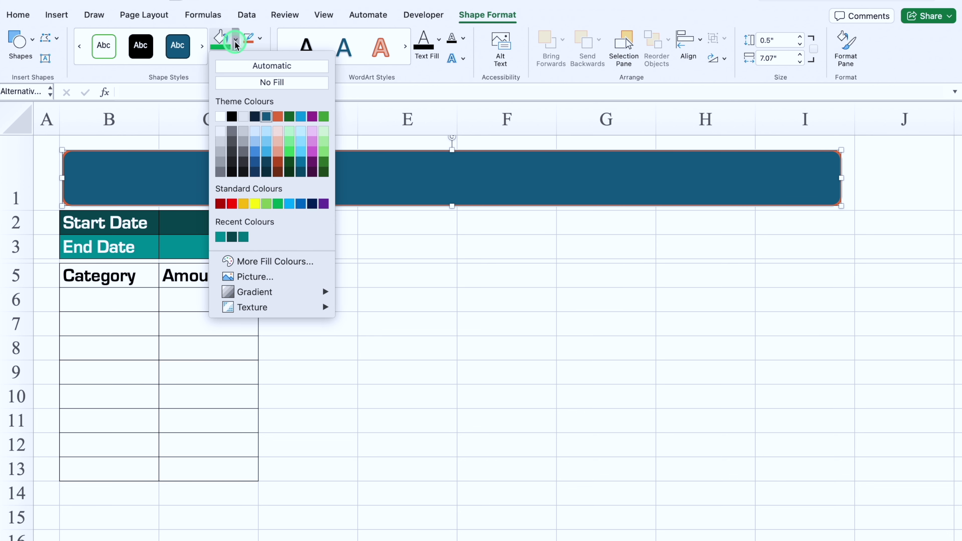
left_click(231, 237)
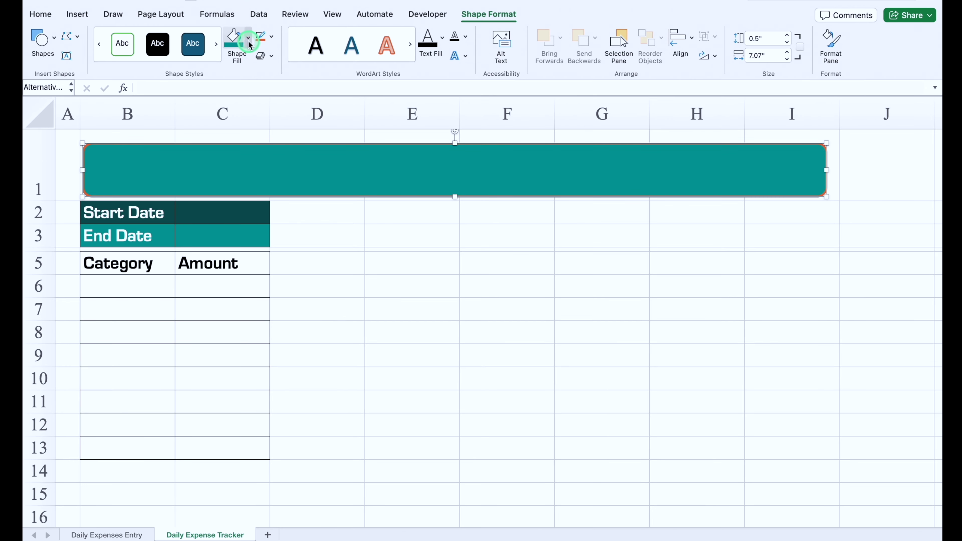
Step: Apply the dark from-centre gradient variation to the banner's fill
left_click(236, 40)
left_click(275, 279)
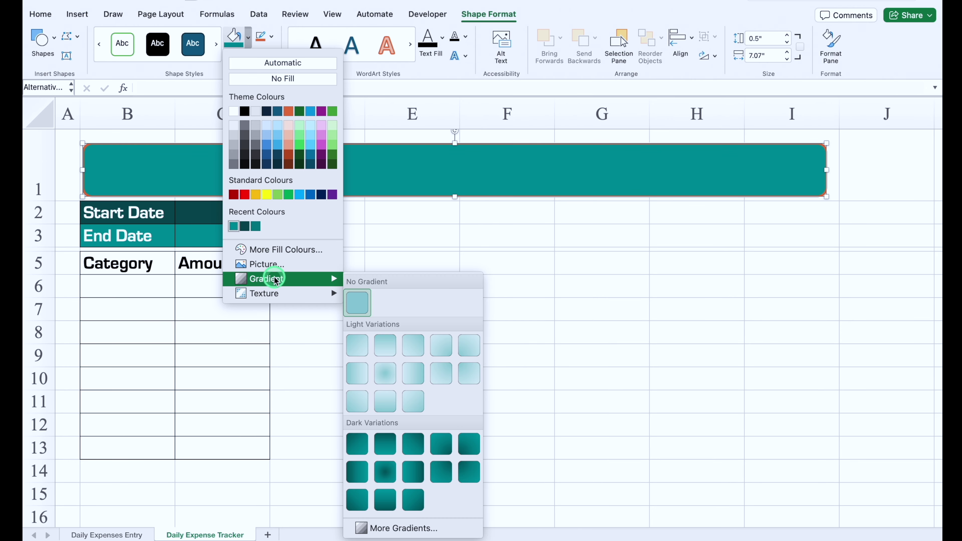
left_click(384, 472)
Step: Set the first and last gradient stops of the banner's fill to black
left_click(248, 39)
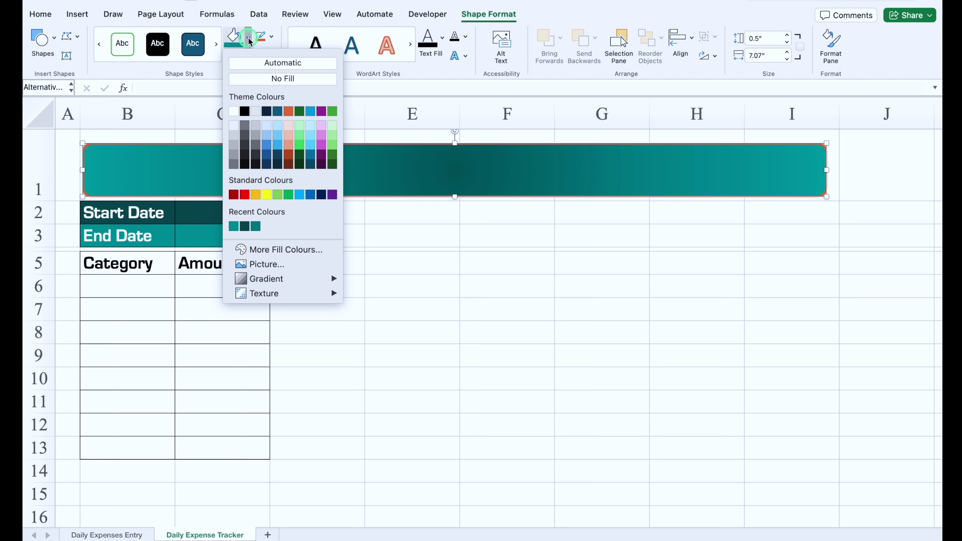
left_click(285, 278)
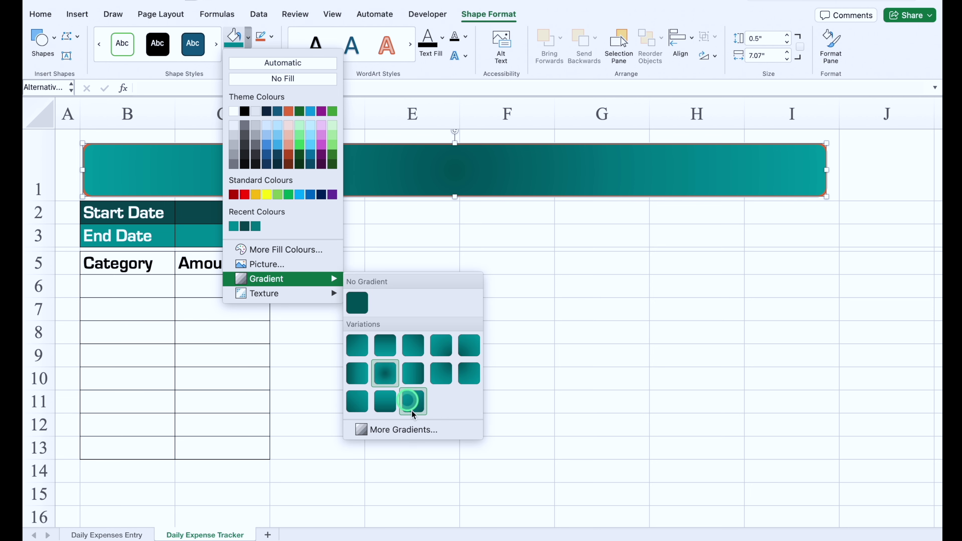
left_click(415, 431)
left_click(776, 370)
left_click(927, 388)
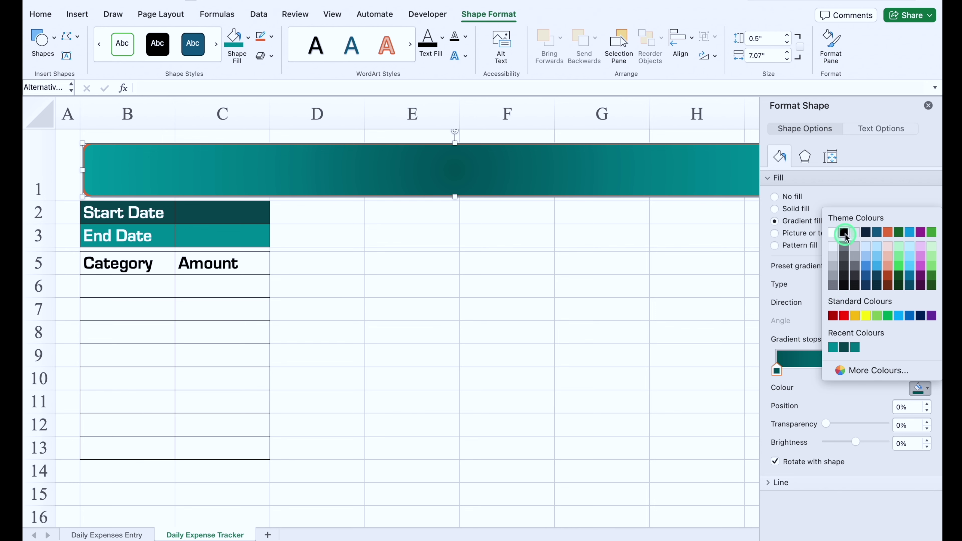
left_click(855, 275)
left_click(925, 370)
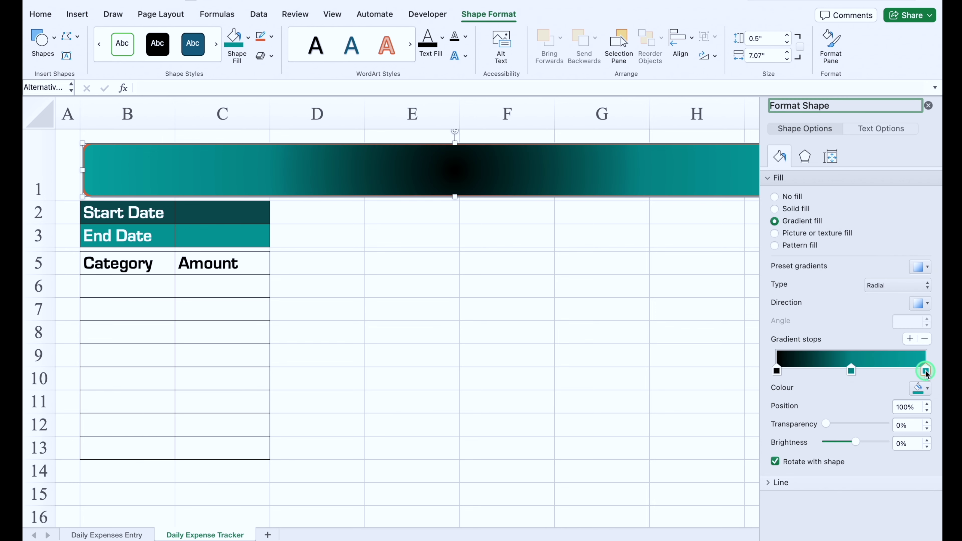
left_click(925, 388)
left_click(844, 237)
left_click(928, 105)
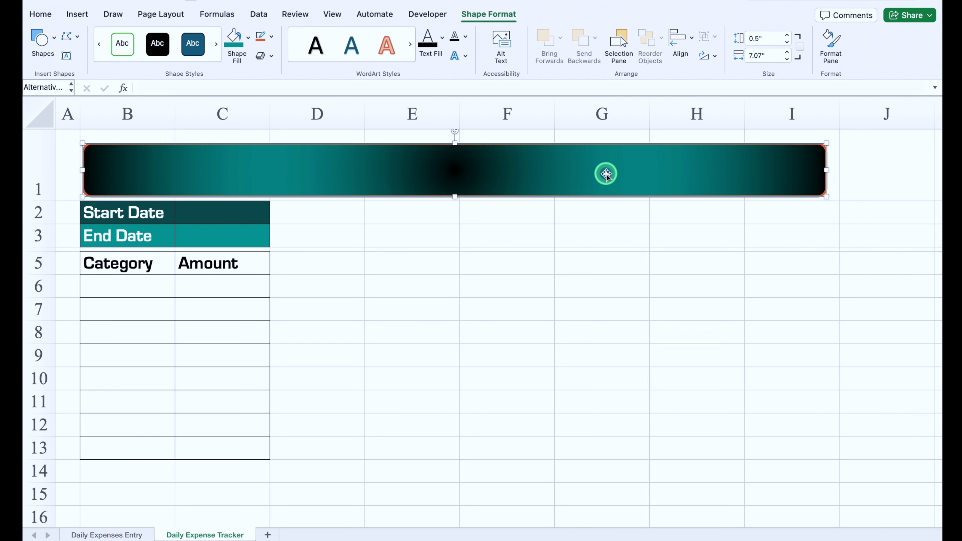
Step: Apply a bevel effect to the banner shape
left_click(271, 56)
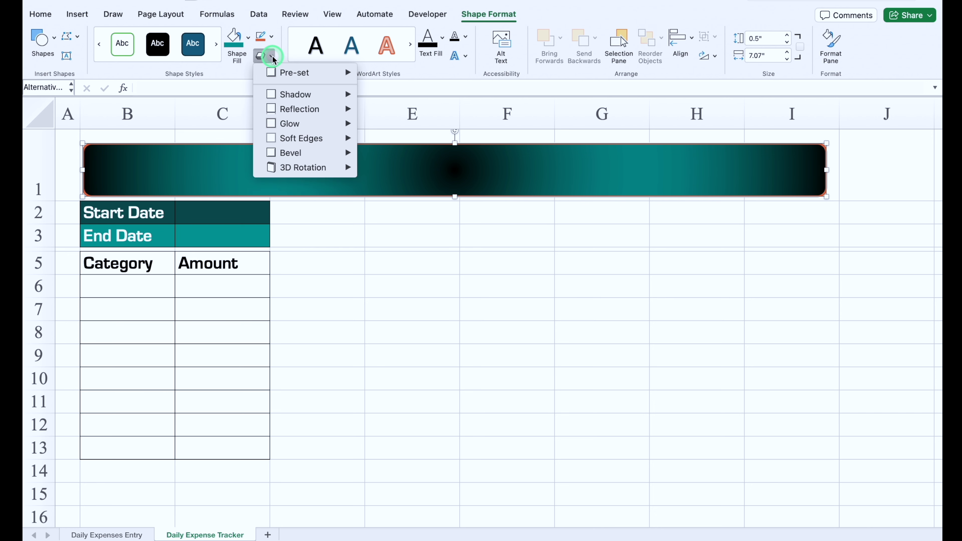
left_click(333, 157)
left_click(464, 224)
Step: Enter Daily Expense Tracking Software in the banner and centre the text horizontally and vertically
left_click(465, 161)
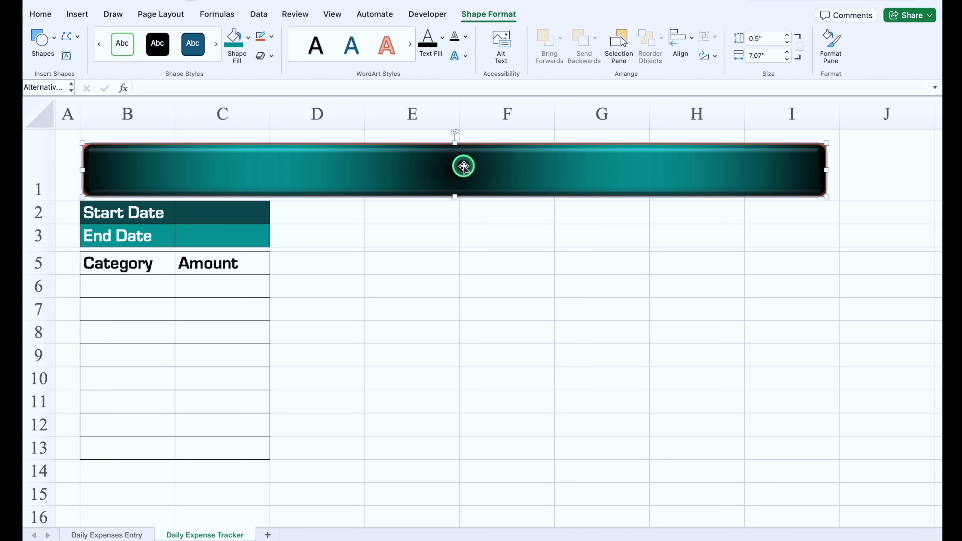
type("Daily Expense Tracking Software")
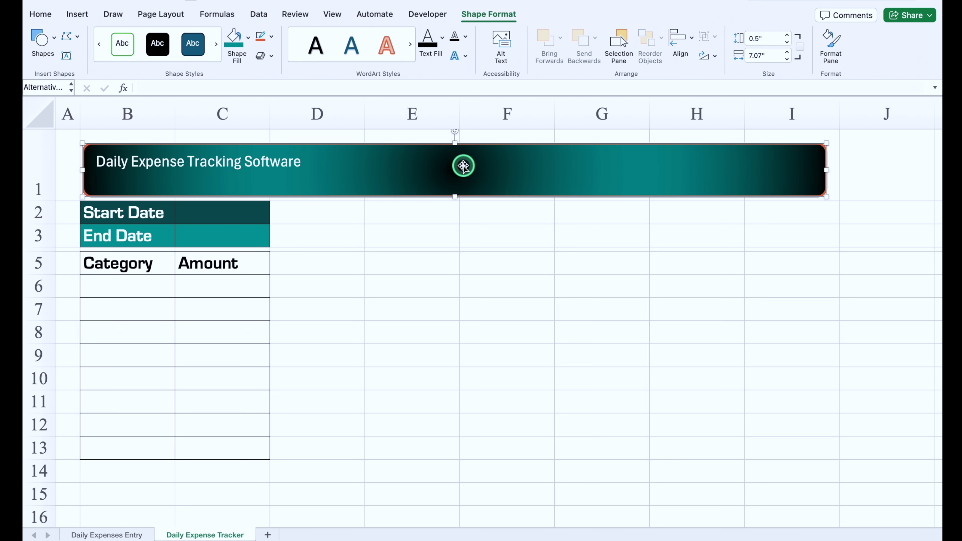
left_click(41, 14)
left_click(280, 46)
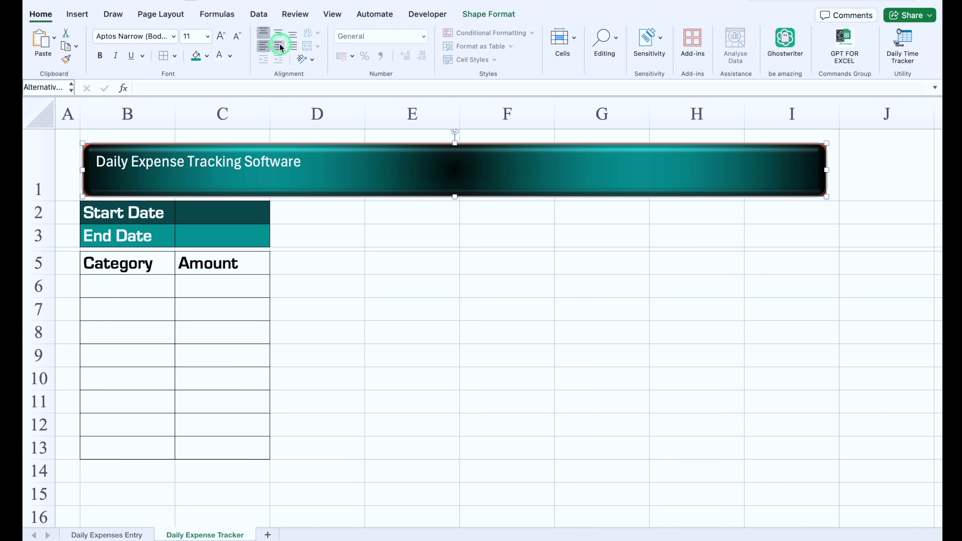
left_click(278, 32)
Step: Set the banner text to Eurostile Bold at size 20
left_click(174, 38)
mouse_move(276, 142)
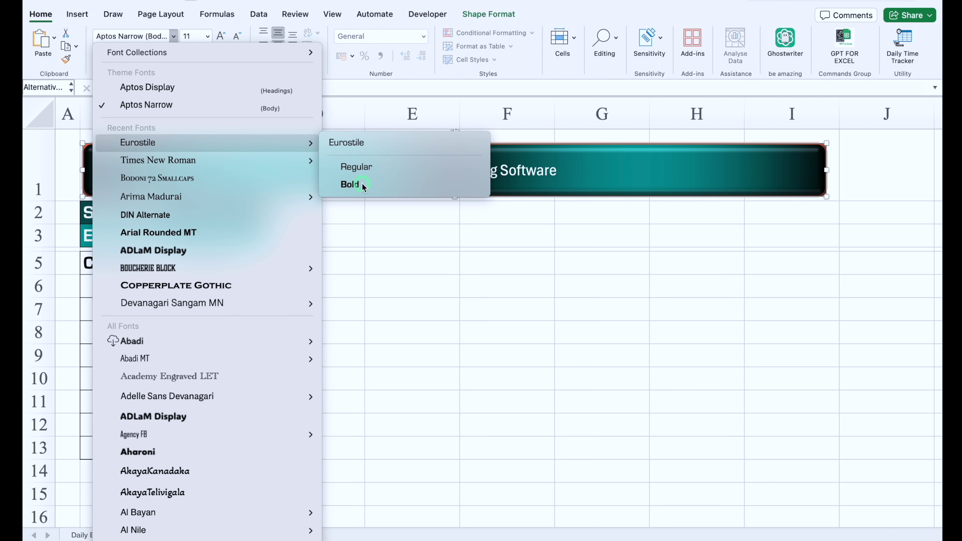
left_click(363, 186)
left_click(220, 36)
left_click(221, 37)
left_click(221, 37)
left_click(221, 37)
left_click(221, 37)
Step: Give the banner text a black shadow through the shape's text effects
left_click(334, 195)
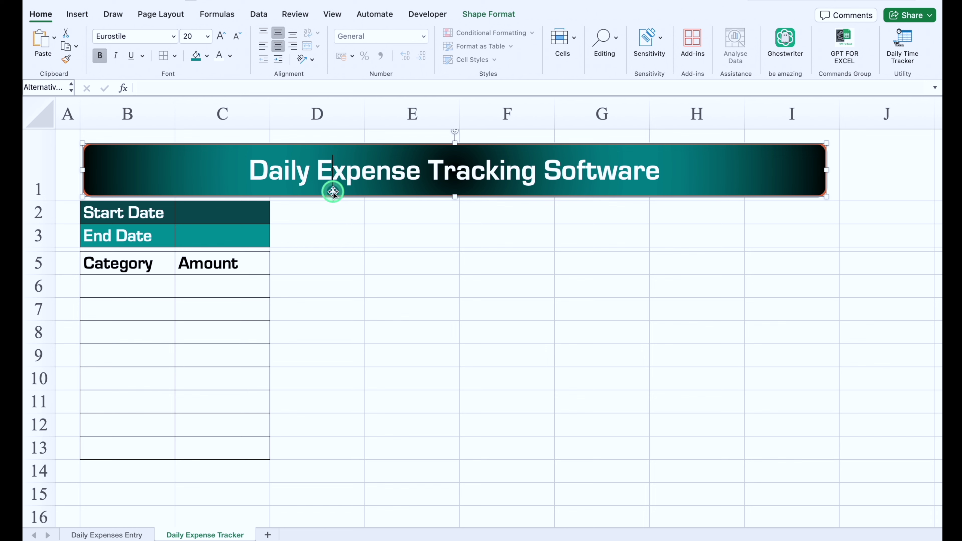
double_click(335, 195)
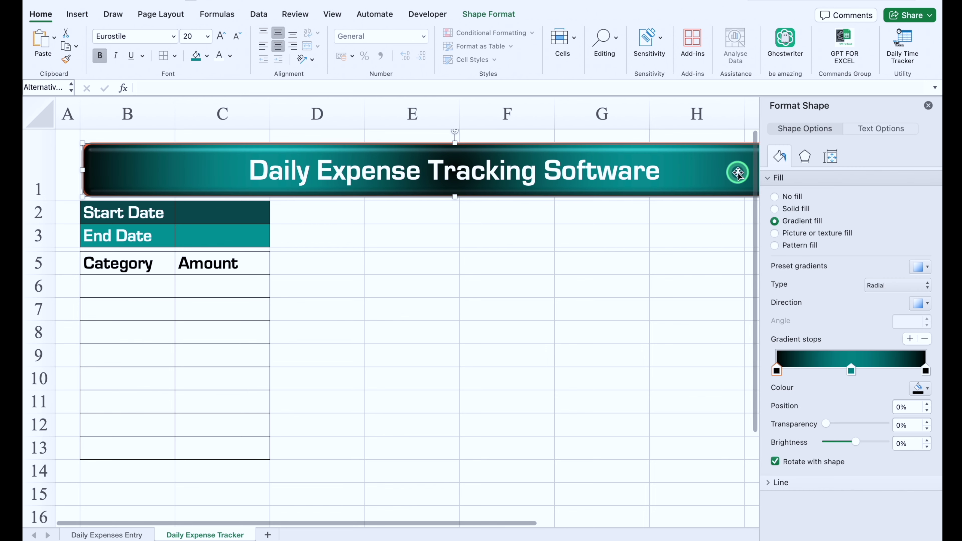
left_click(871, 129)
left_click(805, 157)
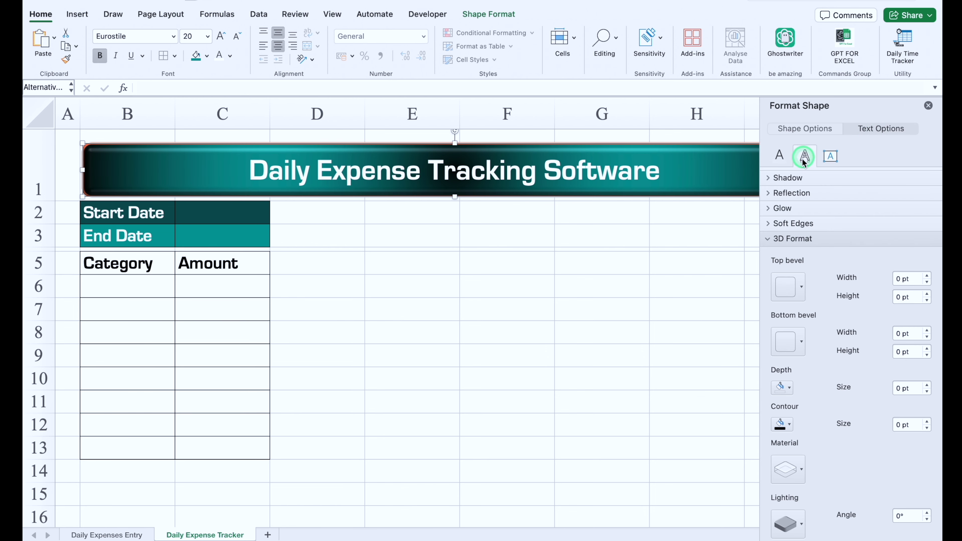
left_click(788, 178)
left_click(920, 218)
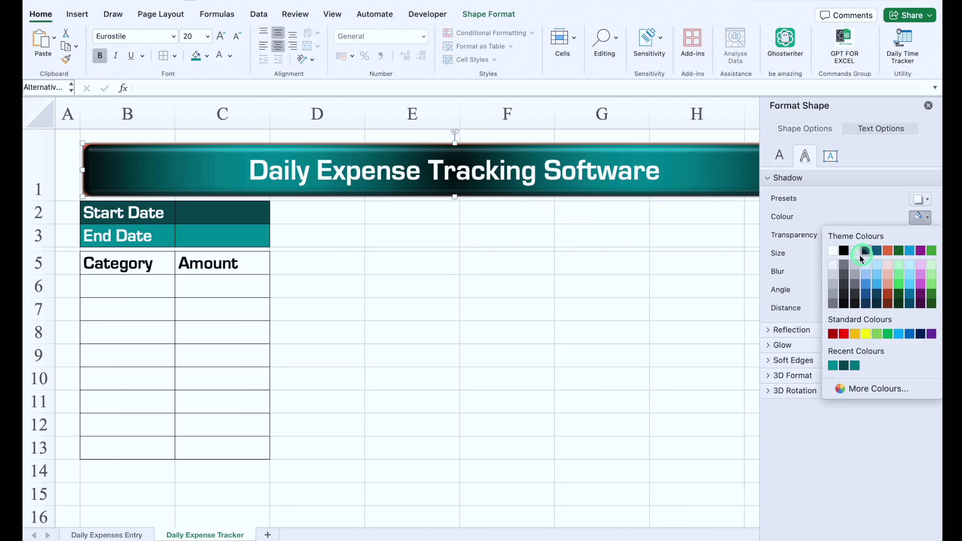
left_click(856, 253)
left_click(928, 106)
left_click(139, 286)
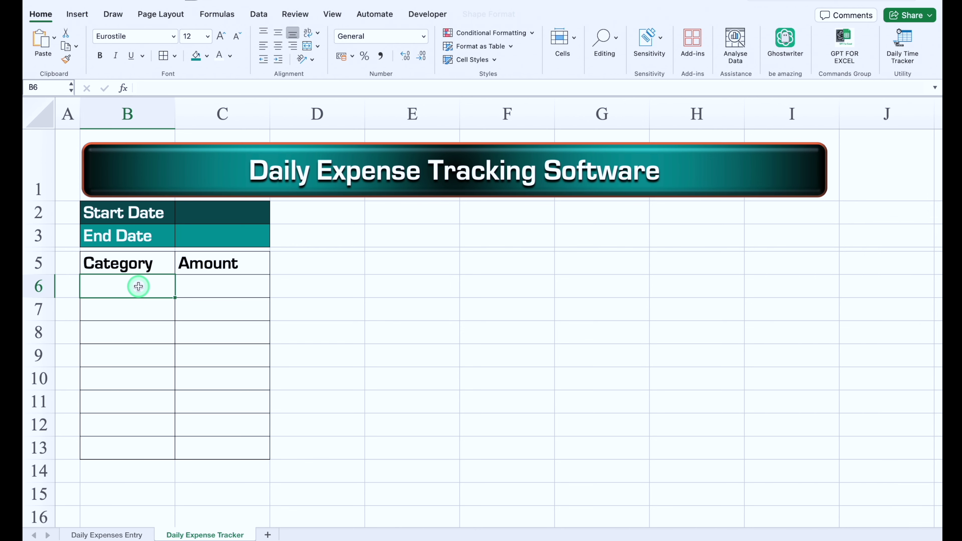
Step: On the Daily Expenses Entry sheet, list the unique expense categories from cell I4 with =UNIQUE(Table1[Expense Details])
left_click(118, 535)
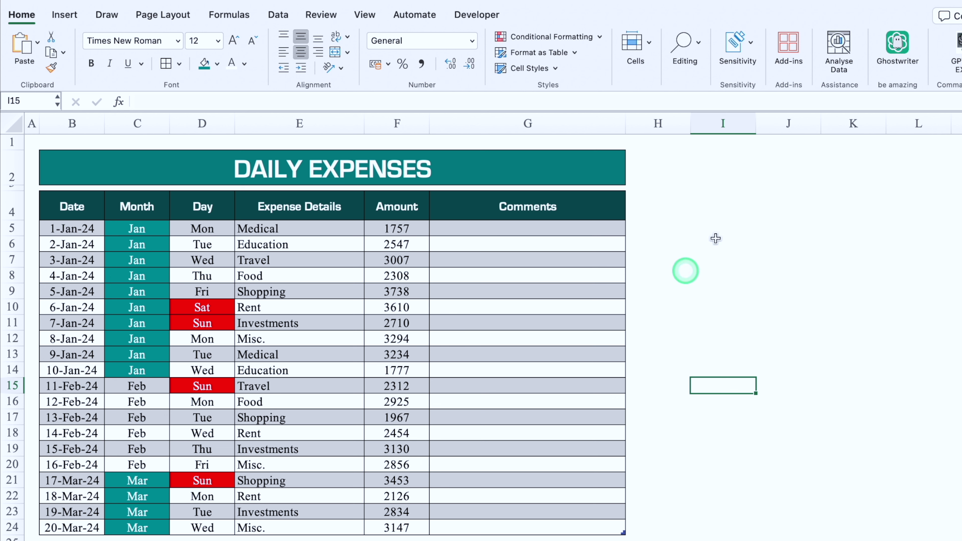
left_click(704, 206)
type("=uni")
key("Down")
key("Down")
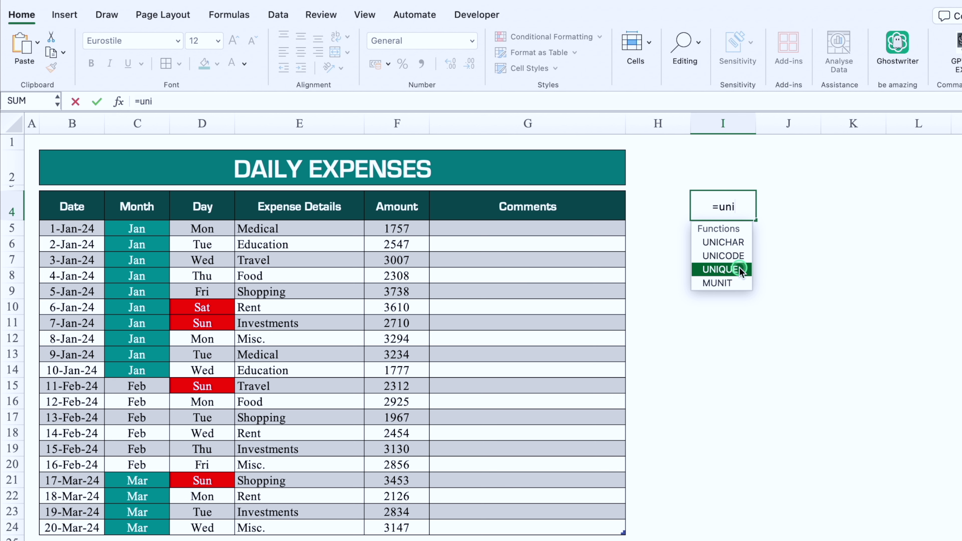
key("Tab")
left_click_drag(312, 229, 317, 525)
type(")")
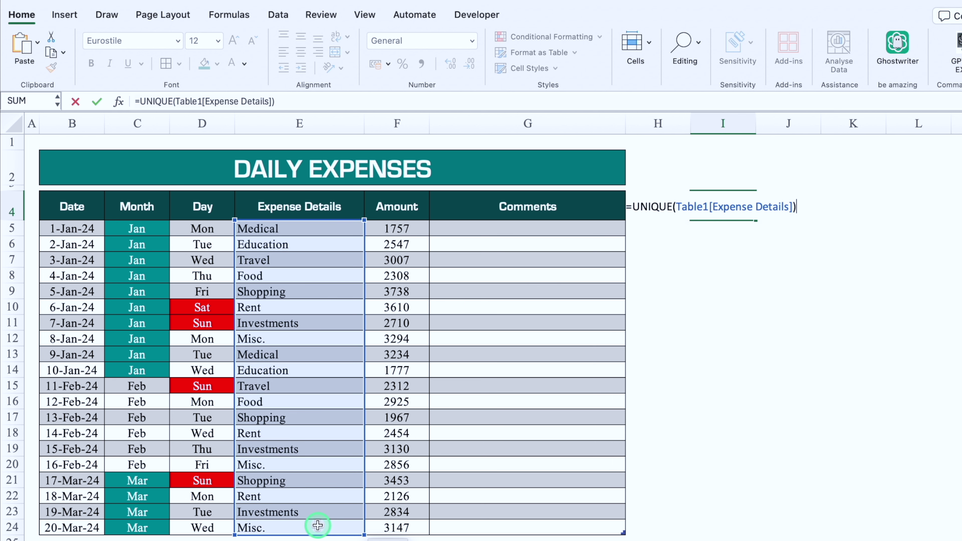
key("Return")
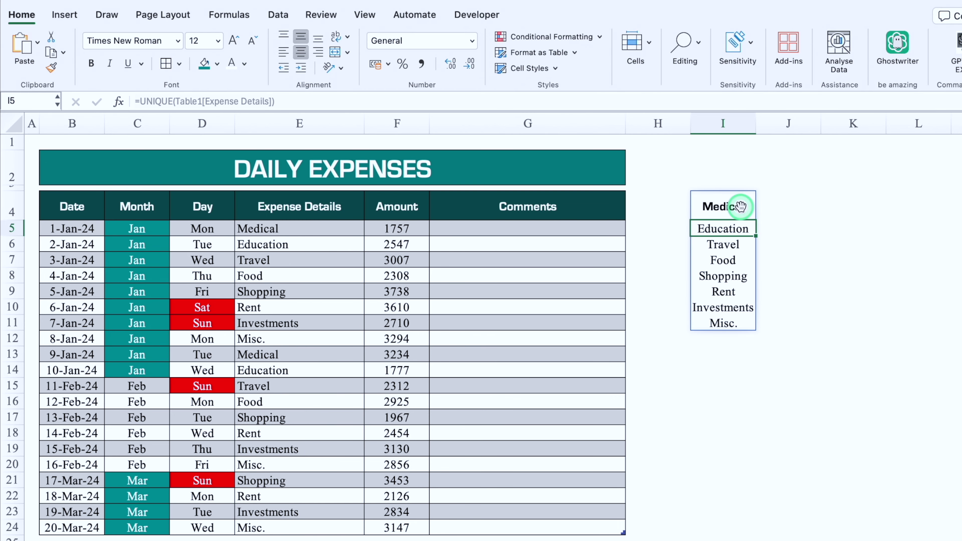
Step: Copy the unique category list into the tracker sheet's Category column from B6 as values, and widen column B to fit
left_click_drag(740, 205, 742, 318)
key("super+c")
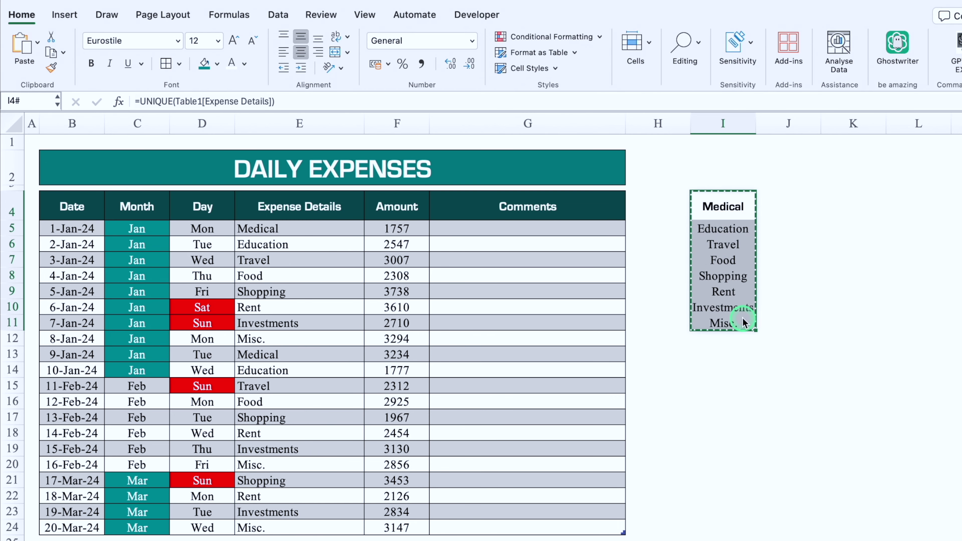
key("ctrl+Page_Down")
left_click(136, 337)
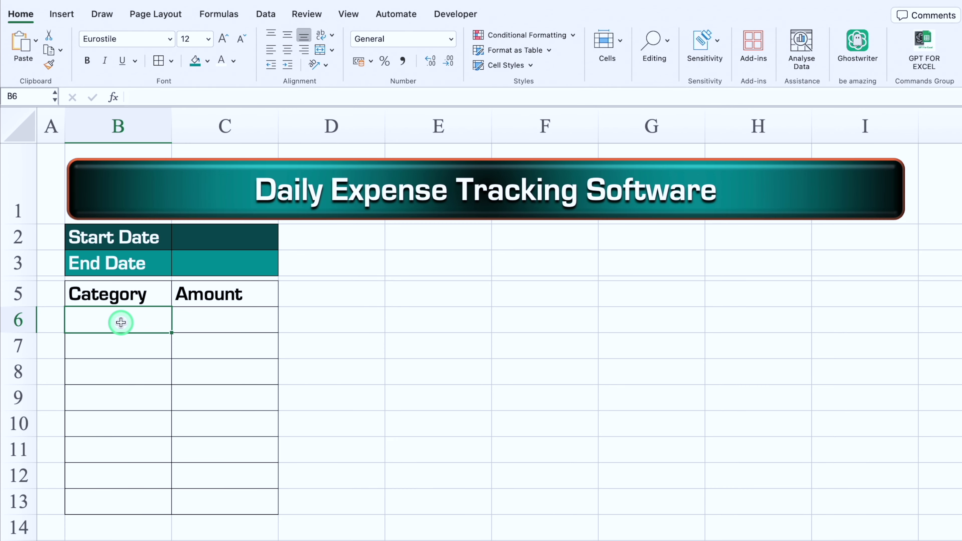
right_click(121, 322)
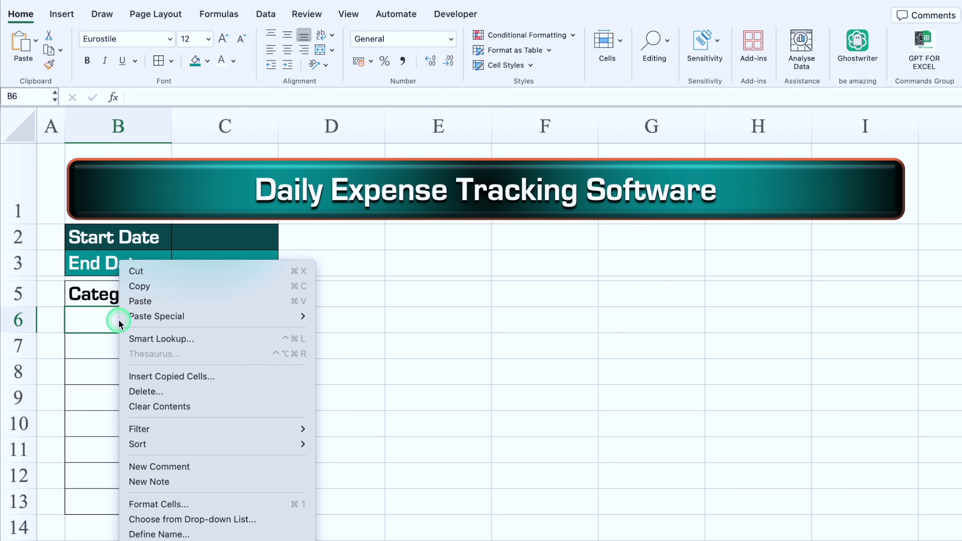
mouse_move(170, 316)
left_click(375, 436)
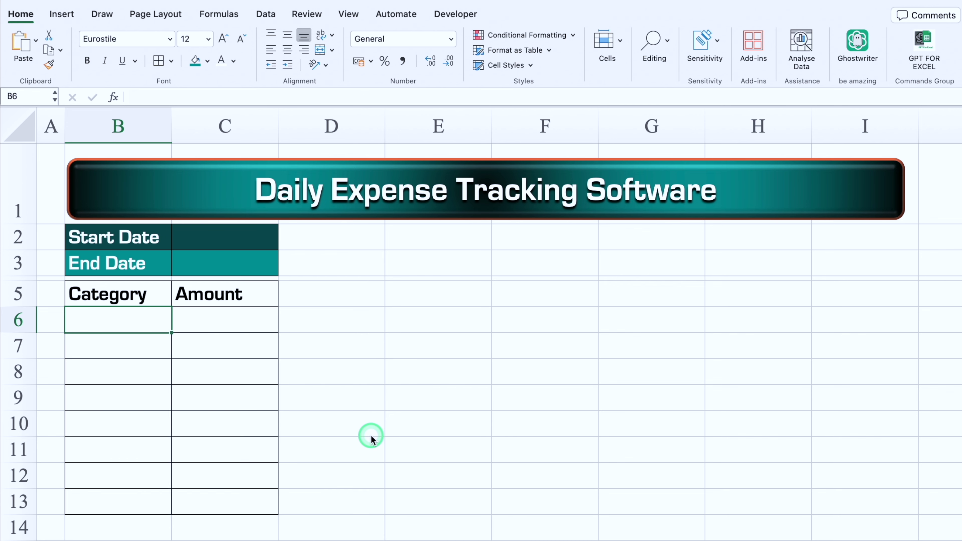
left_click(417, 397)
left_click_drag(173, 118, 200, 129)
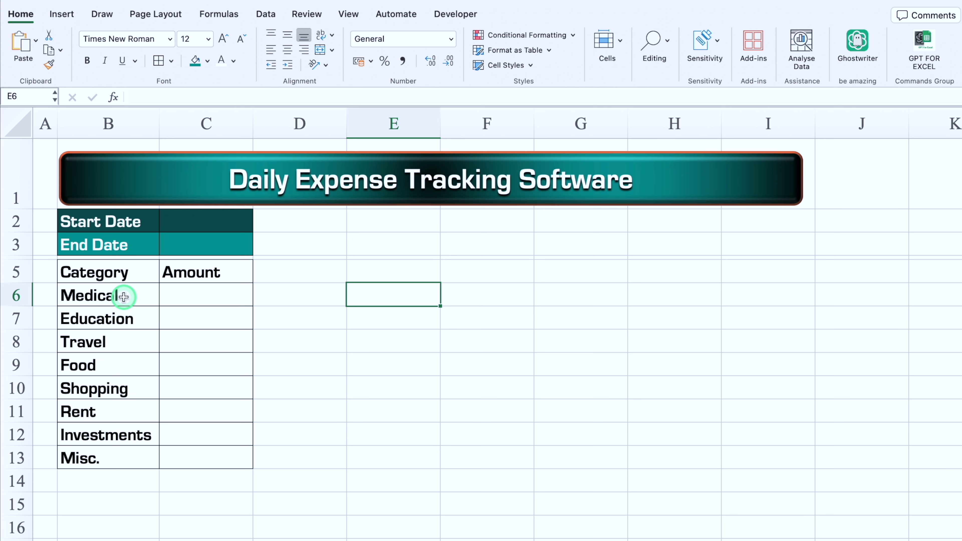
Step: Convert the Category and Amount range B5:C13 into a table with headers
left_click(124, 297)
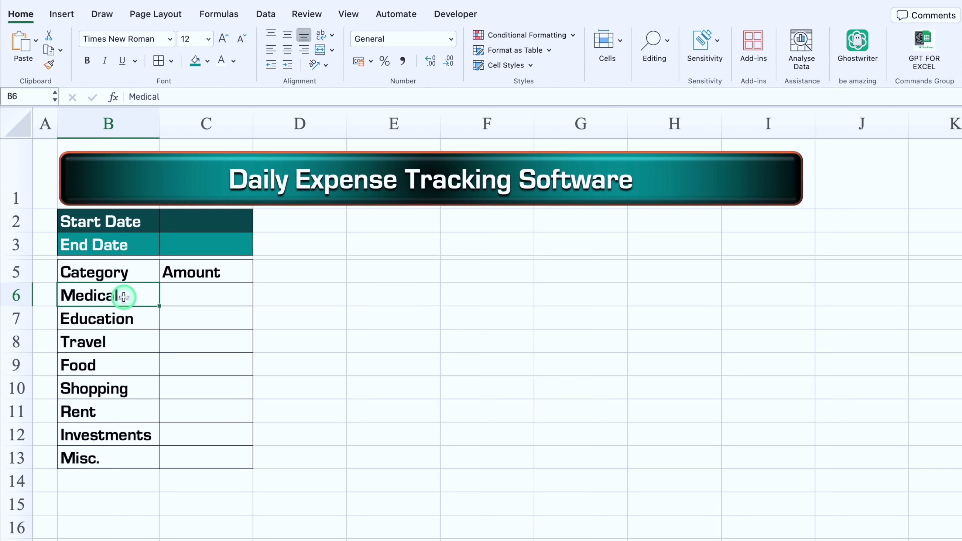
key("super+a")
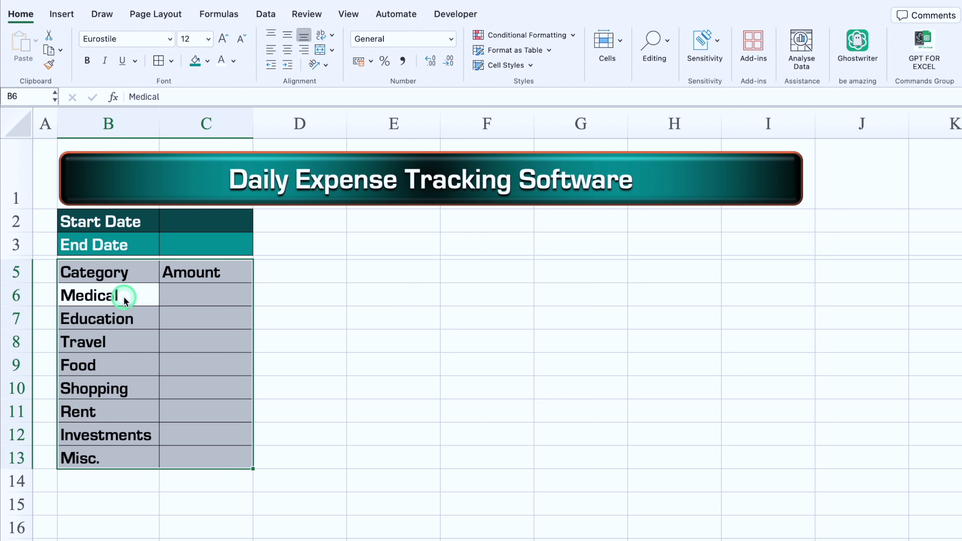
key("super+t")
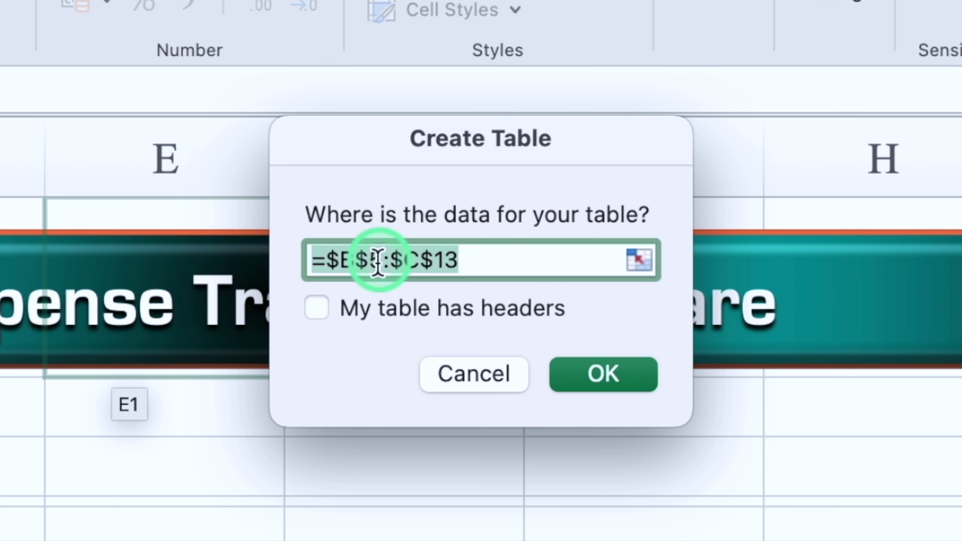
left_click(320, 308)
left_click(632, 383)
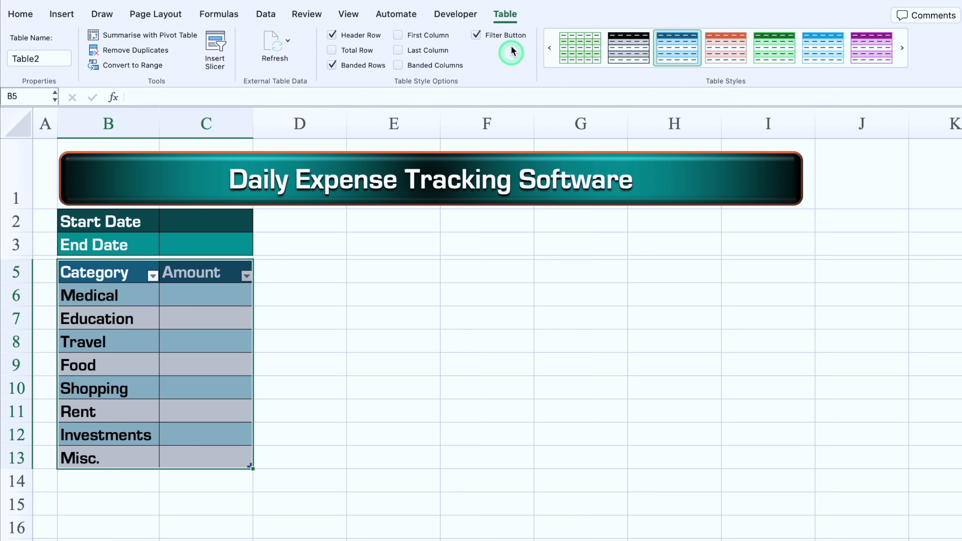
Step: Remove the filter buttons from the category table and apply the dark orange table style
left_click(476, 34)
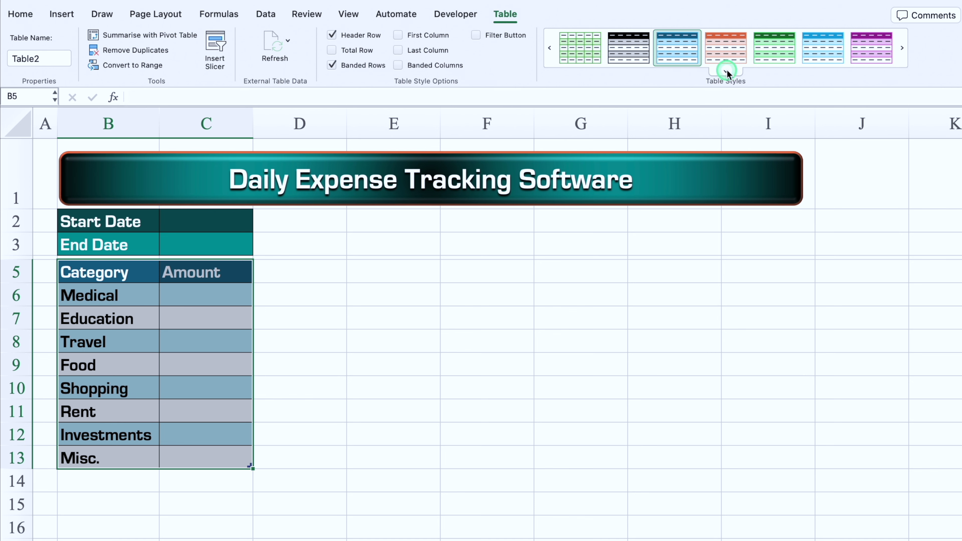
left_click(726, 70)
left_click_drag(894, 168, 899, 275)
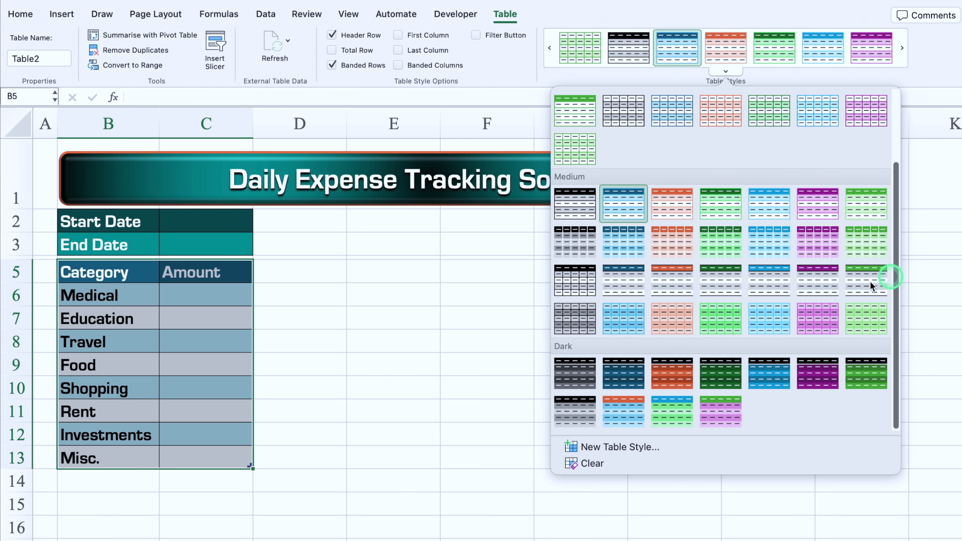
left_click(673, 369)
Step: Centre the Category and Amount headers horizontally and vertically, and fill them with the recently used dark teal
left_click_drag(113, 272, 191, 272)
left_click(20, 13)
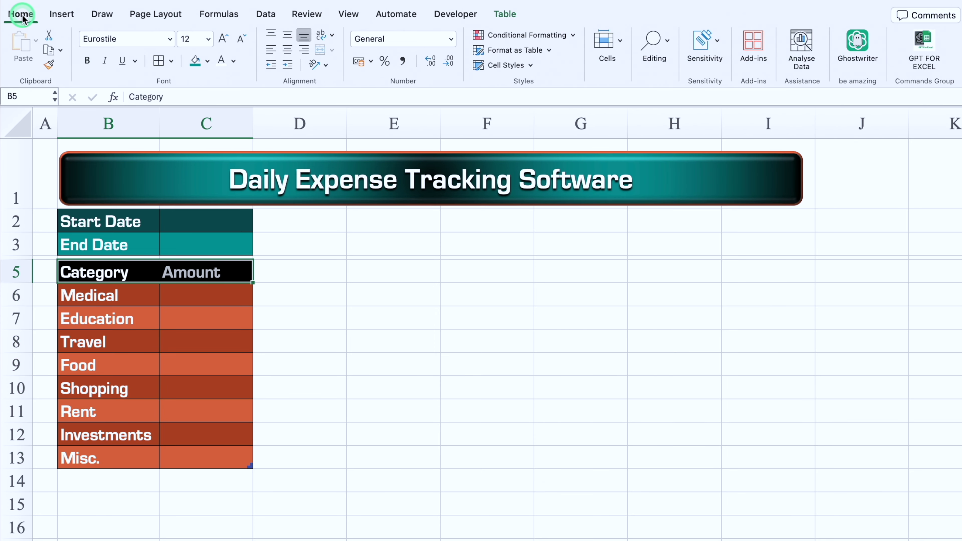
left_click(288, 50)
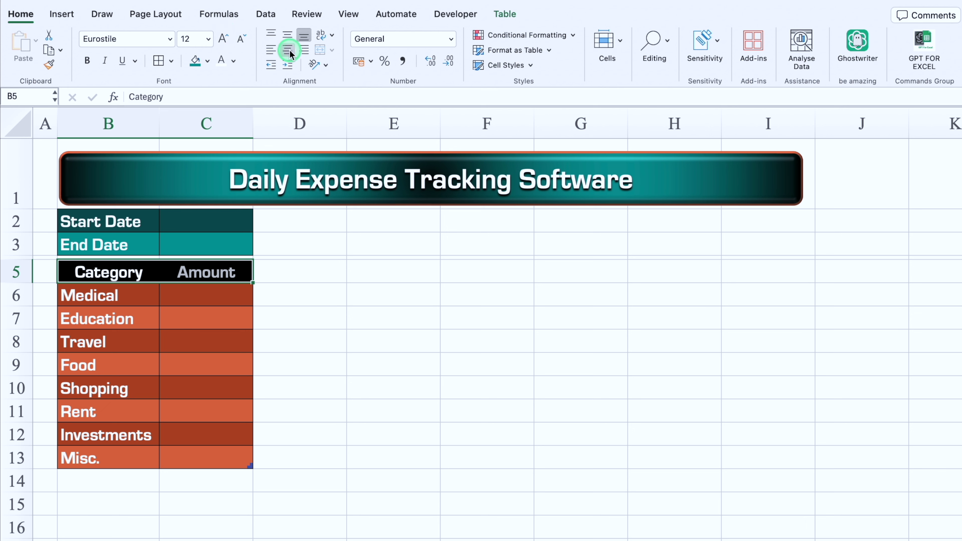
left_click(285, 35)
left_click(207, 60)
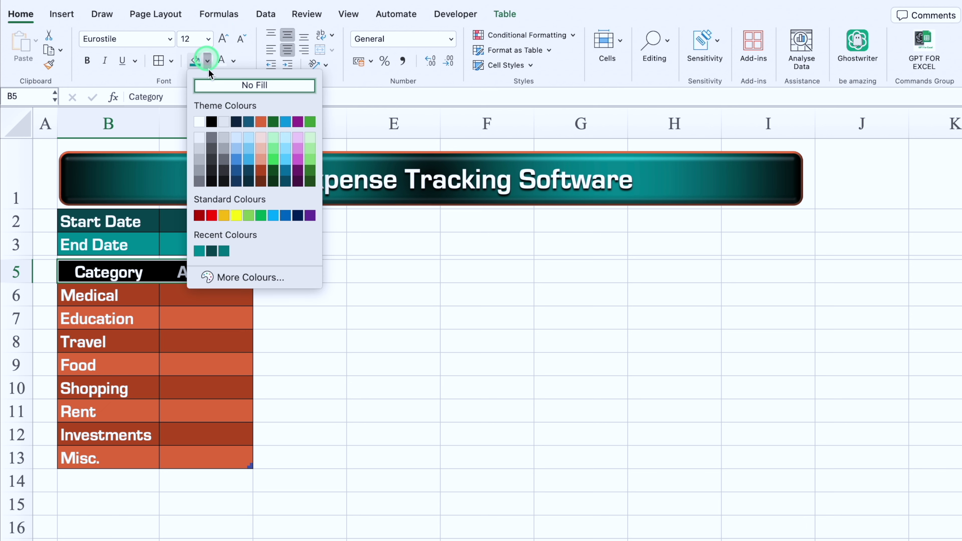
left_click(215, 251)
Step: Add a Total row in row 14 beneath Misc. and select its two cells
left_click(99, 473)
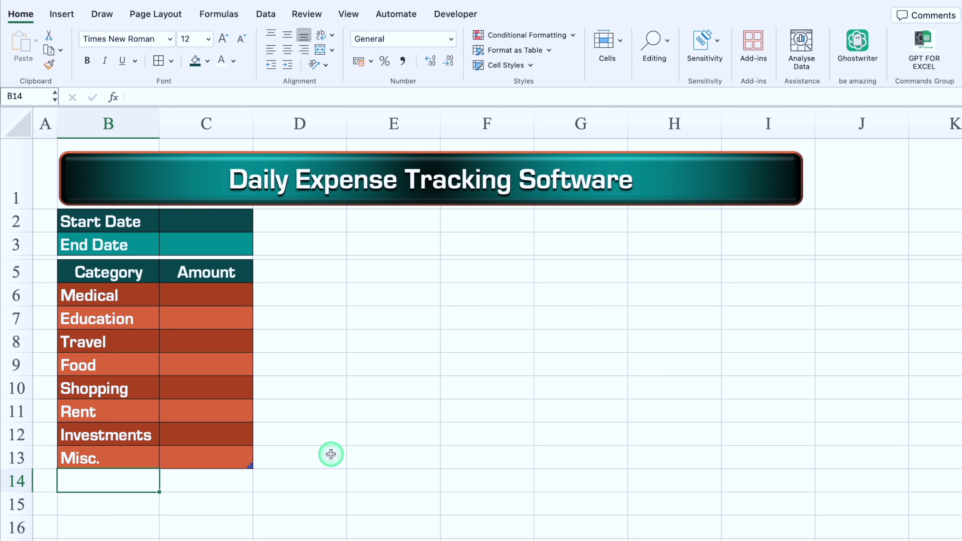
type("Total")
key("Return")
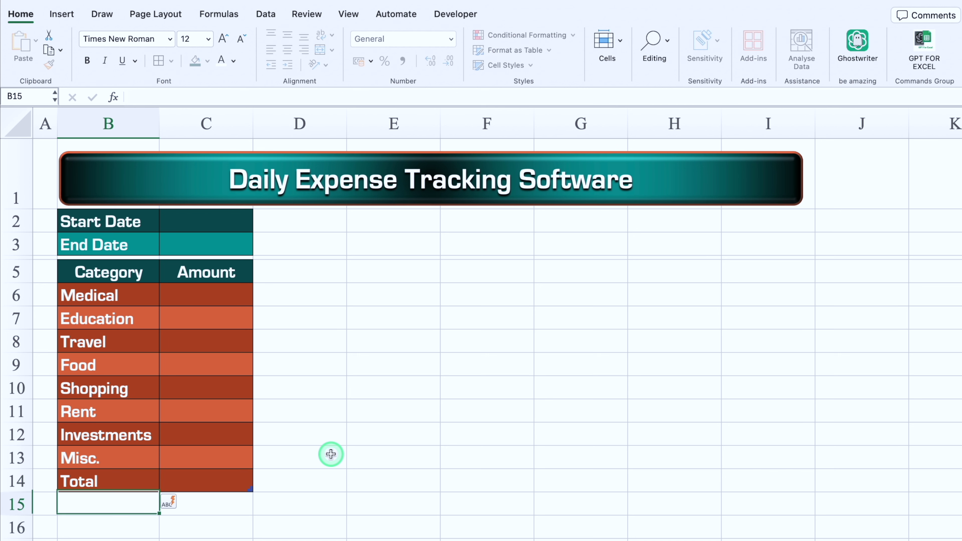
left_click_drag(98, 480, 179, 480)
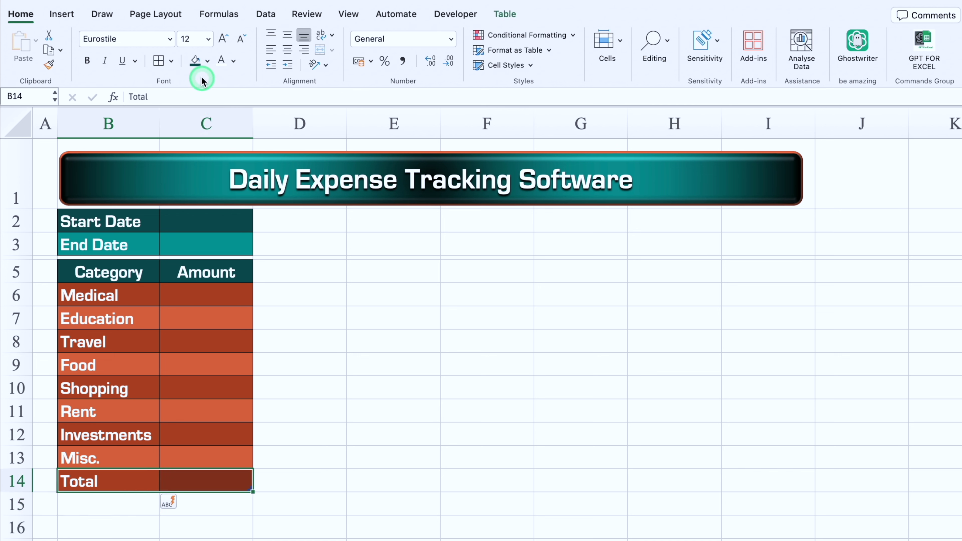
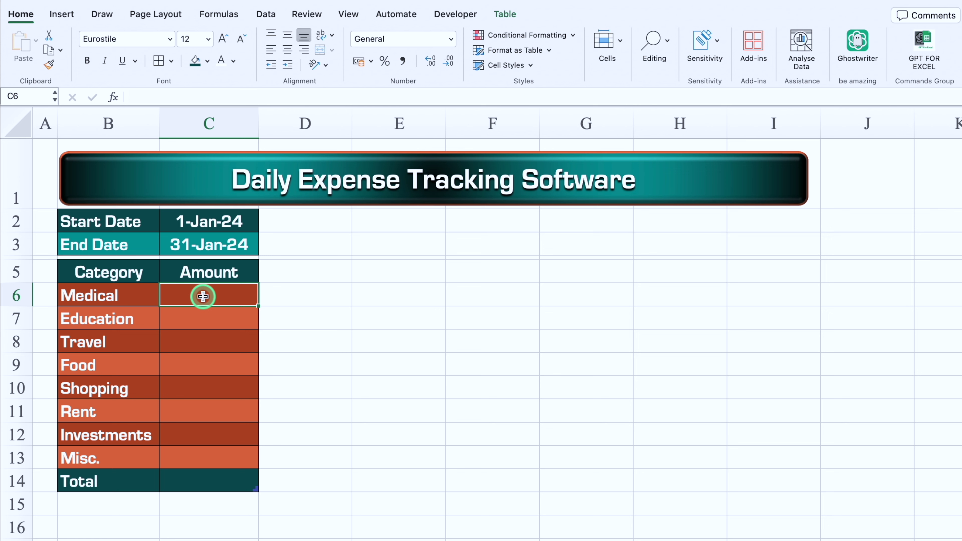
Step: Start a SUMIFS formula in C6 for Medical, with Table1[Amount] from the entry sheet as the sum range
type("=")
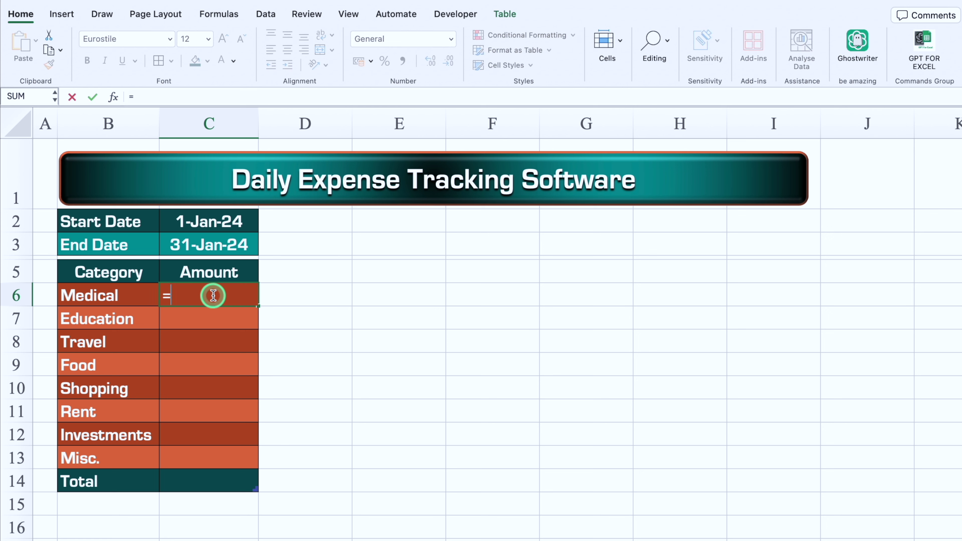
type("sumifs")
key("Tab")
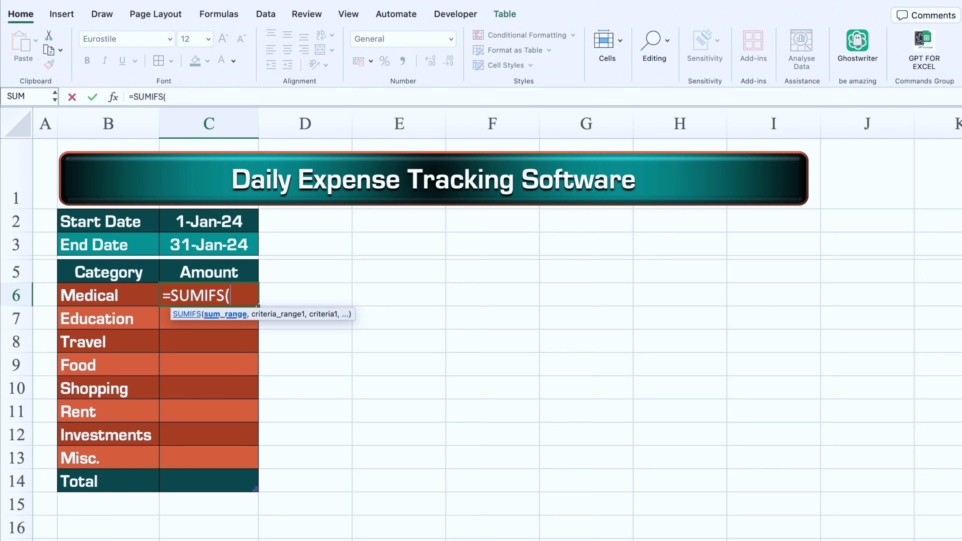
key("ctrl+Page_Down")
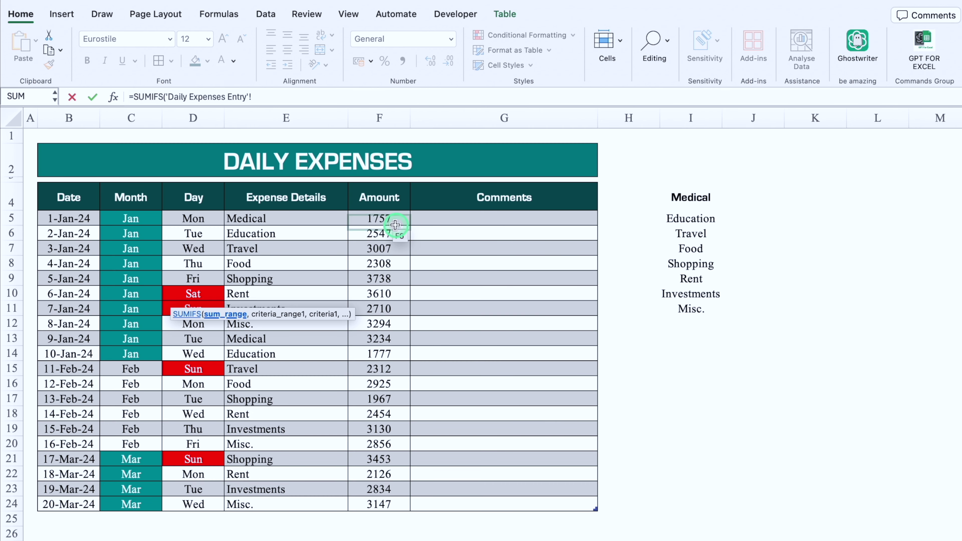
left_click(390, 221)
left_click_drag(391, 227, 391, 499)
type(",")
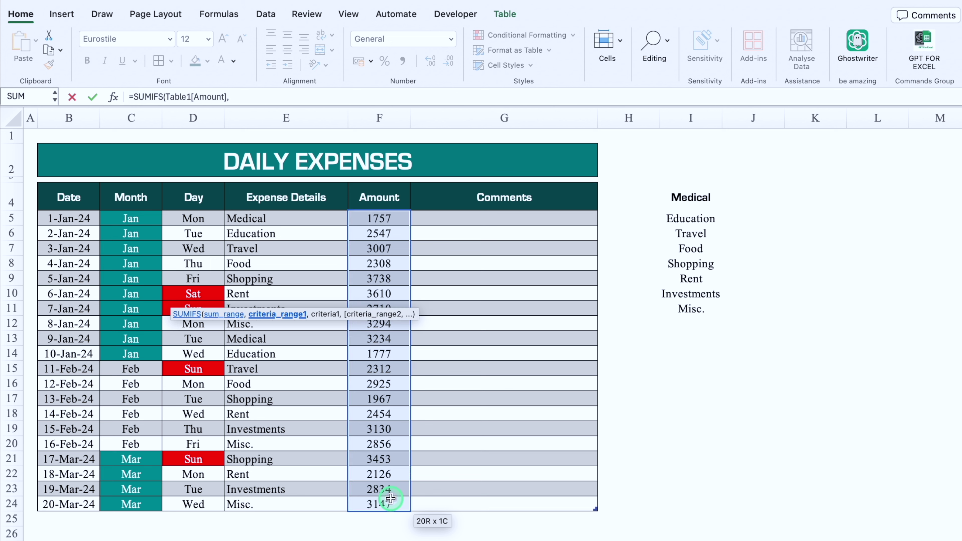
left_click(312, 217)
left_click_drag(312, 217, 304, 500)
type(",")
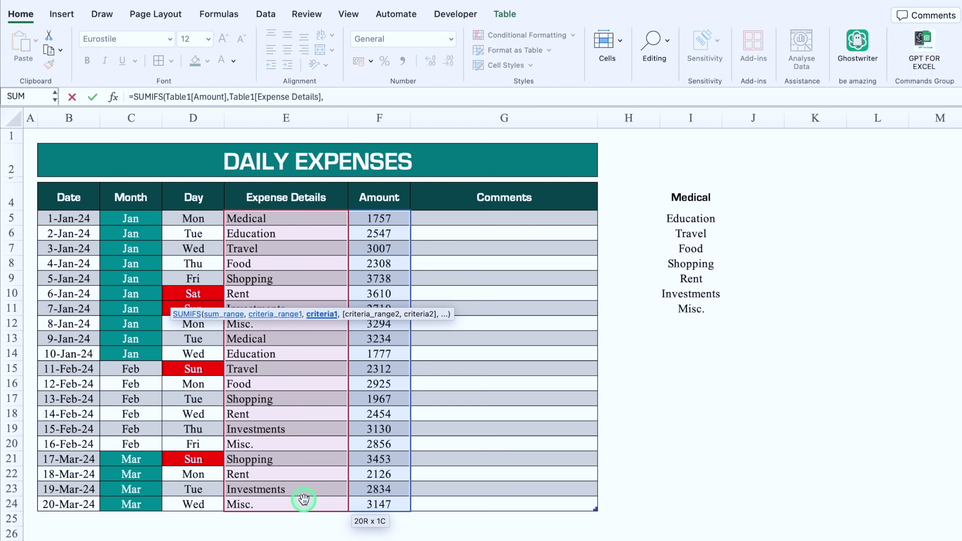
key("ctrl+Page_Up")
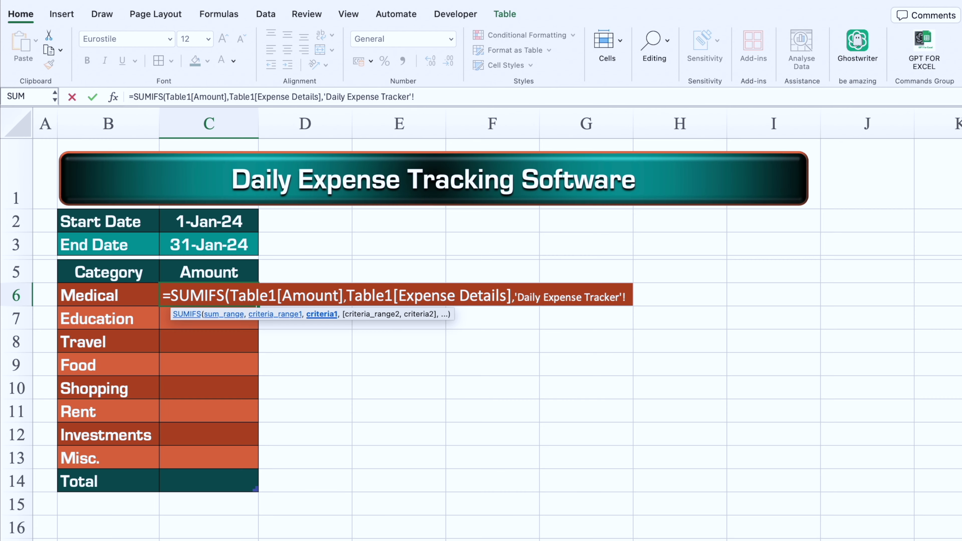
left_click(130, 295)
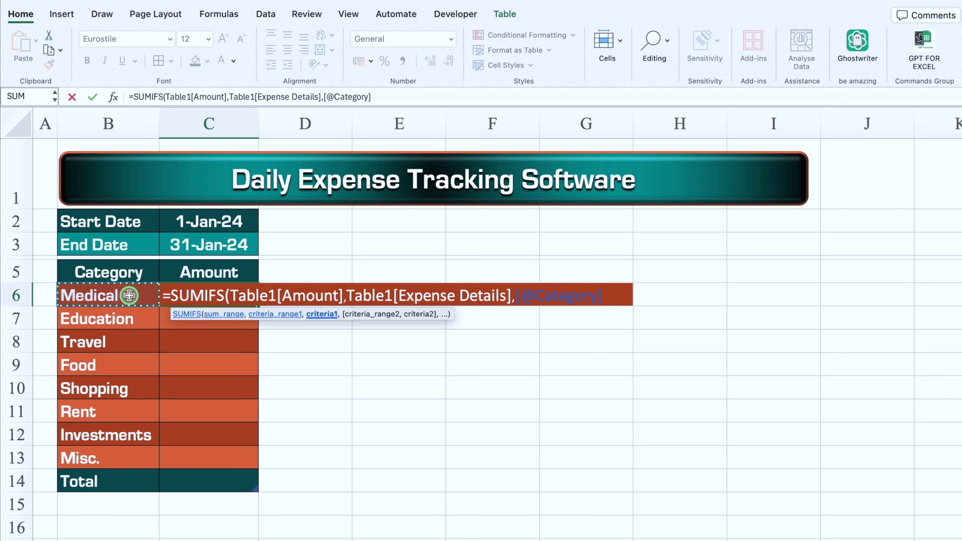
type(",")
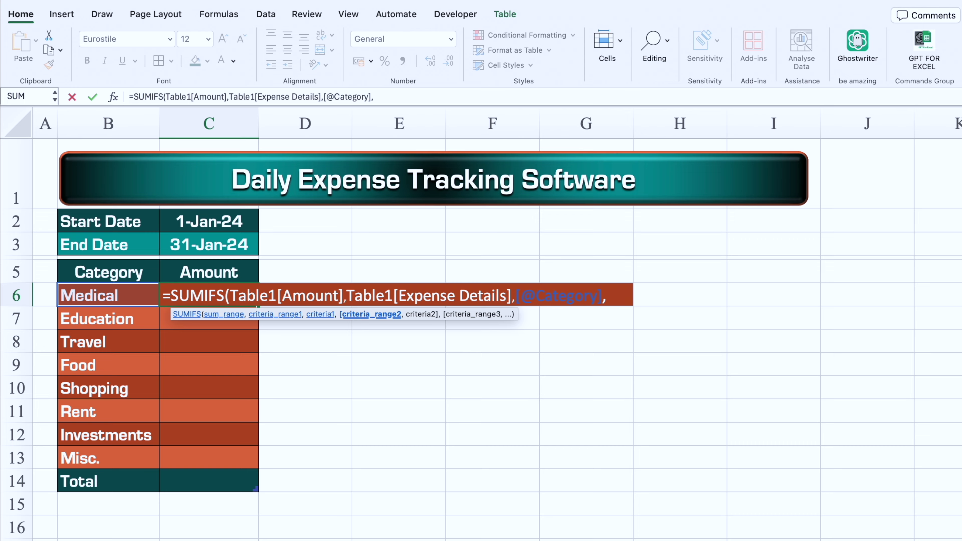
Step: Add a second SUMIFS condition requiring Table1[Date] to be ">="& the start date in 'Daily Expense Tracker'!$C$2, as an absolute reference
key("ctrl+Page_Down")
left_click_drag(69, 218, 83, 501)
type(",\">=\"&")
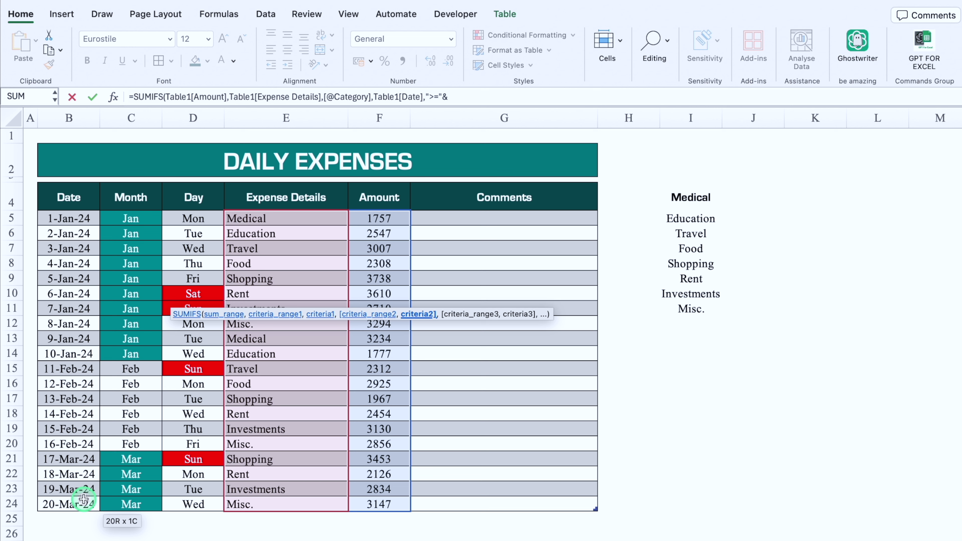
key("ctrl+Page_Up")
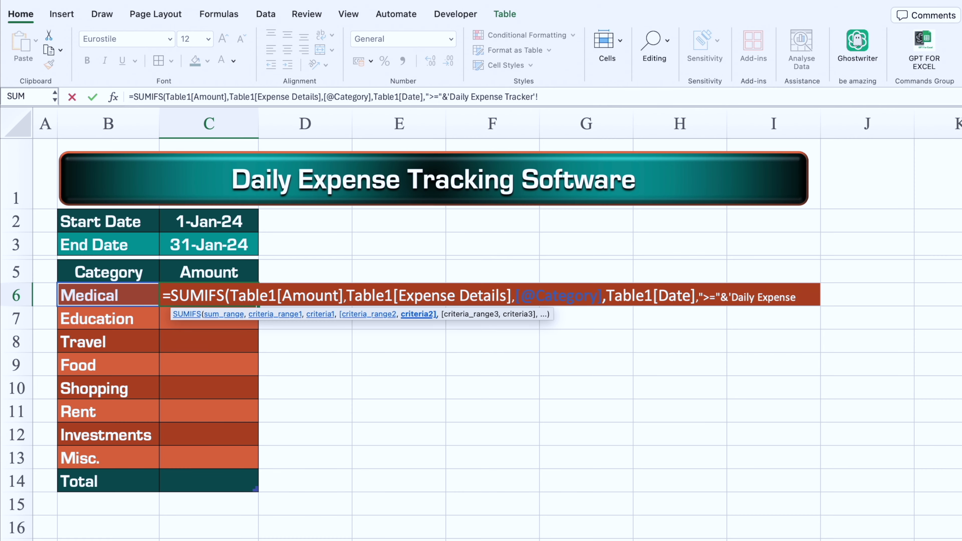
left_click(218, 218)
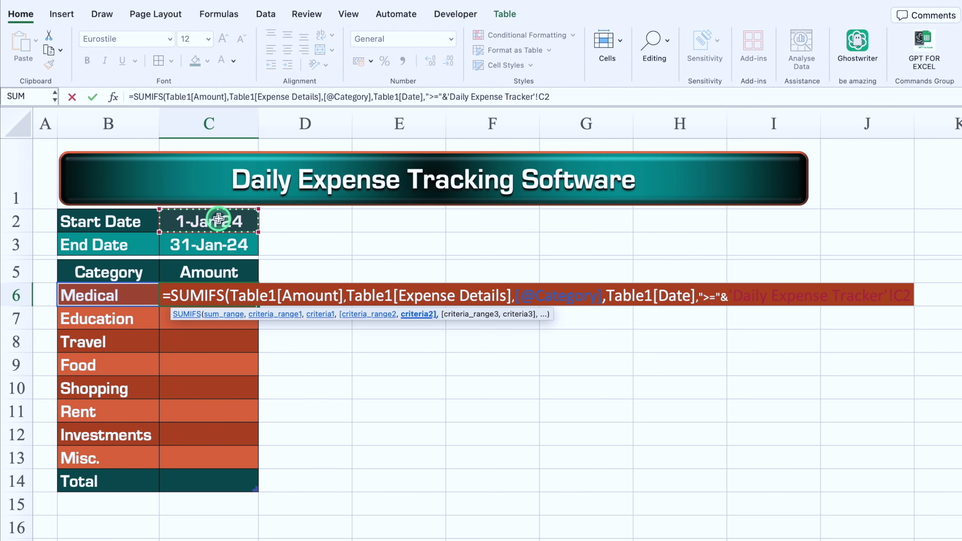
key("F4")
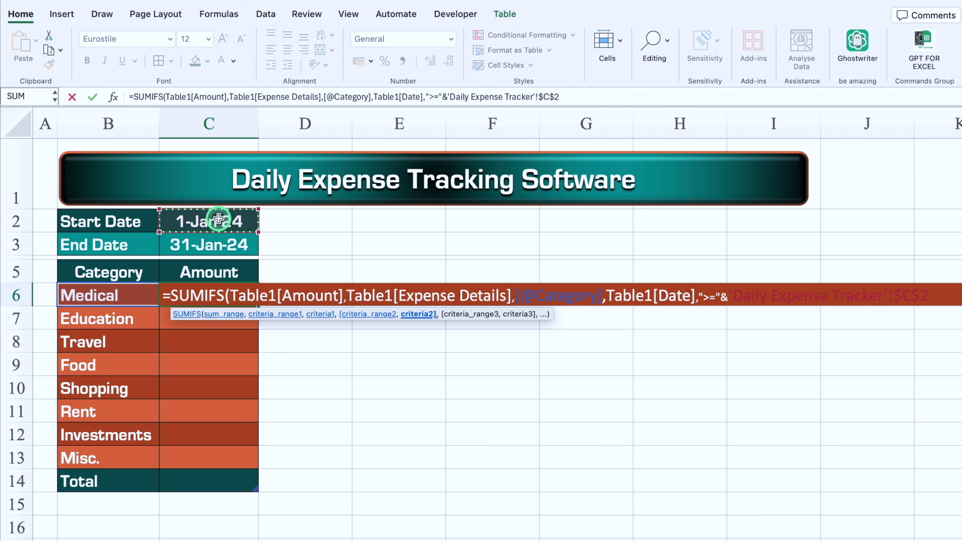
type(",")
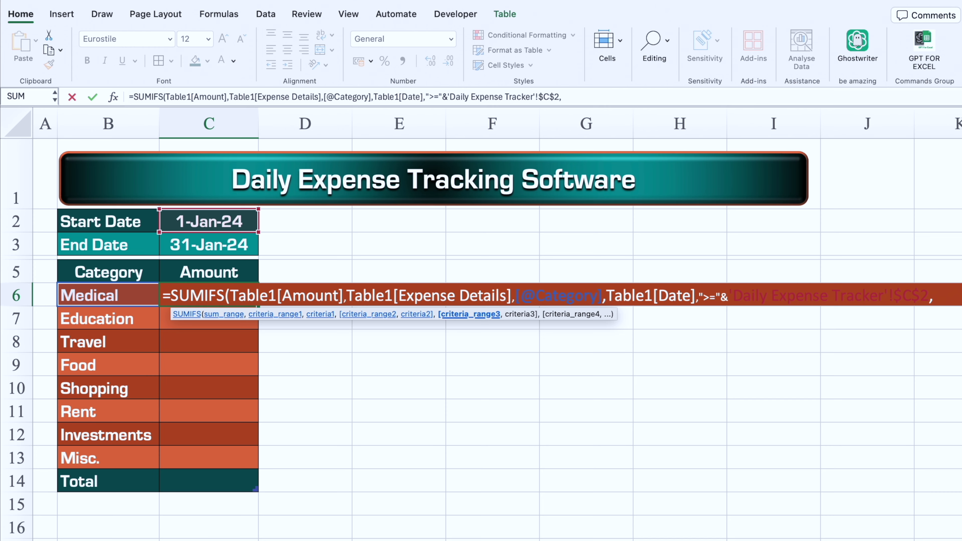
Step: Complete the SUMIFS formula with a third condition requiring Table1[Date] to be "<="& the end date in 'Daily Expense Tracker'!C3
key("ctrl+Page_Down")
left_click(76, 217)
left_click_drag(75, 217, 82, 501)
type(",\"<=\"&")
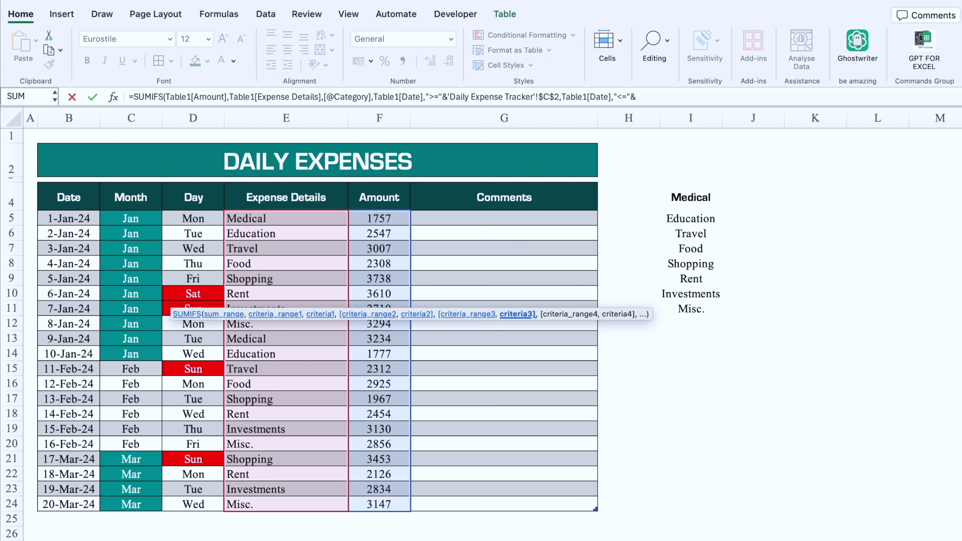
key("ctrl+Page_Up")
left_click(207, 246)
type(")")
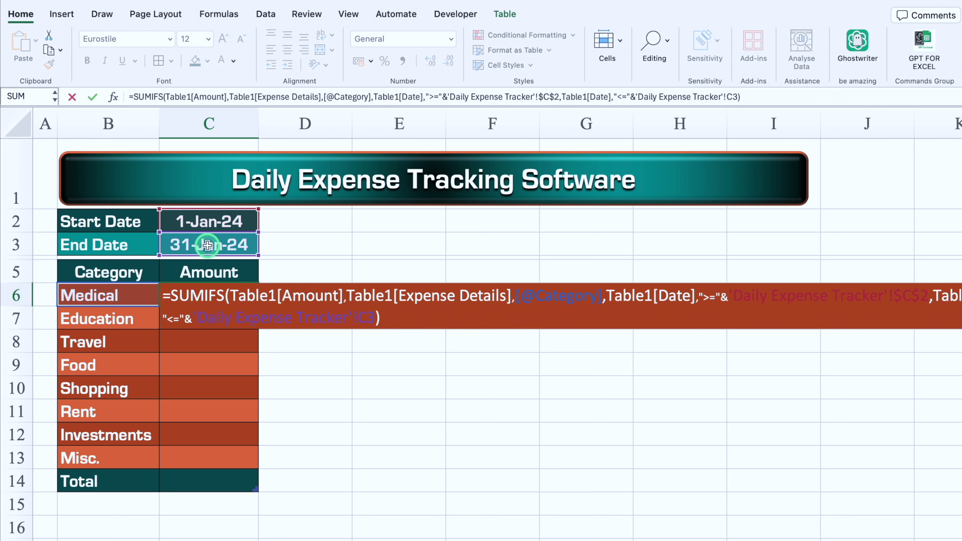
key("Return")
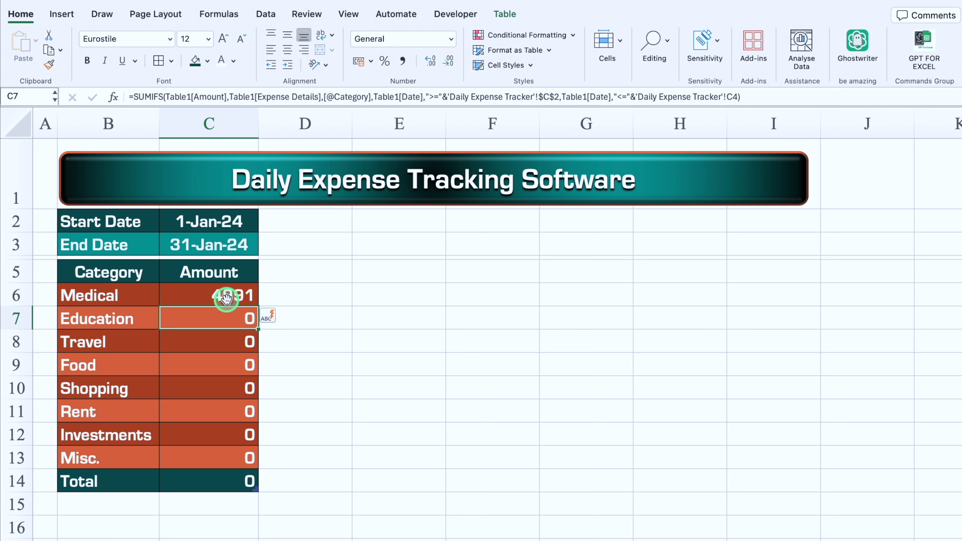
Step: Make the end date reference in the C6 SUMIFS formula absolute as $C$3
left_click(224, 296)
left_click(738, 97)
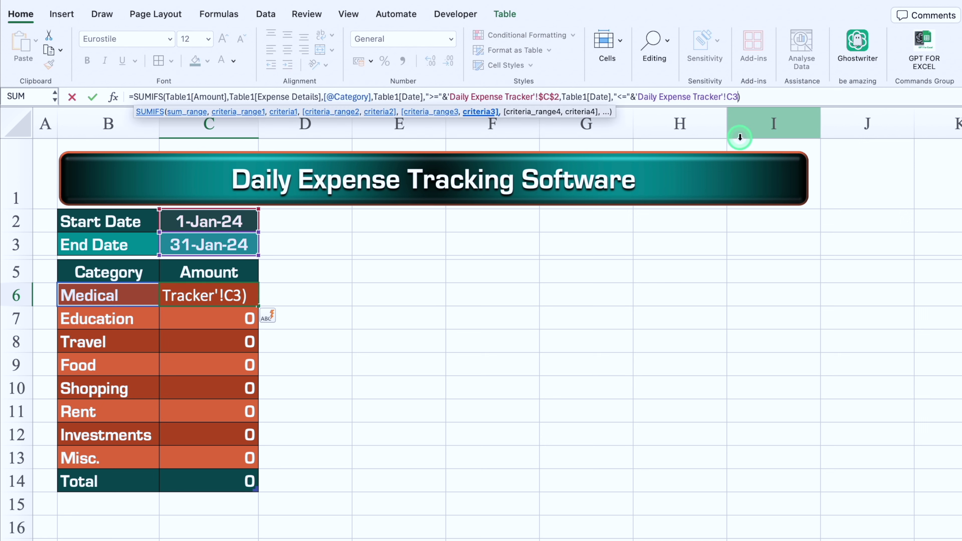
left_click(737, 98)
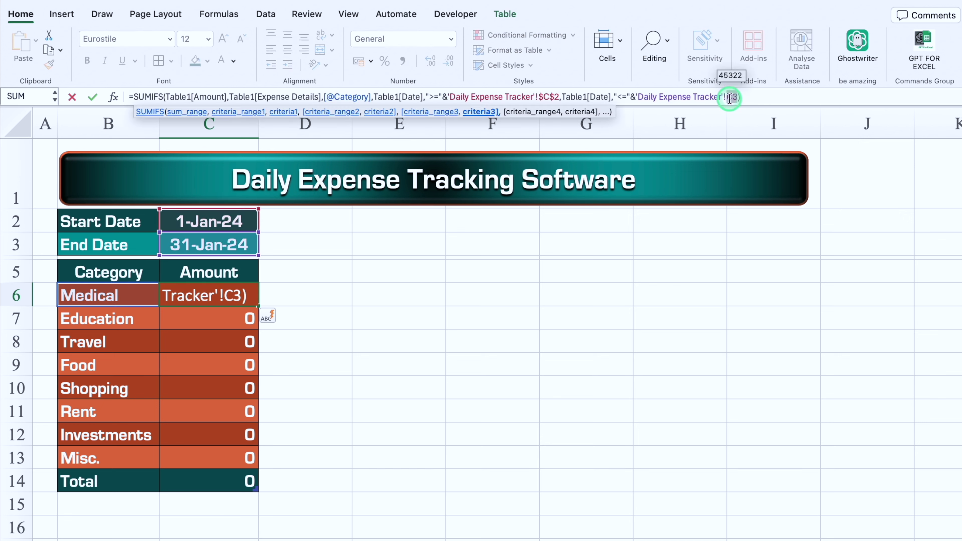
key("F4")
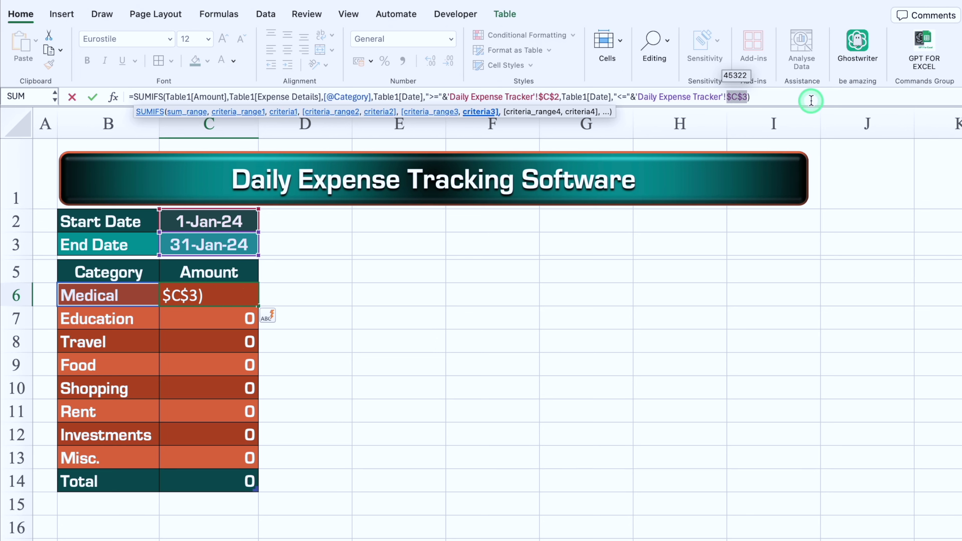
key("Return")
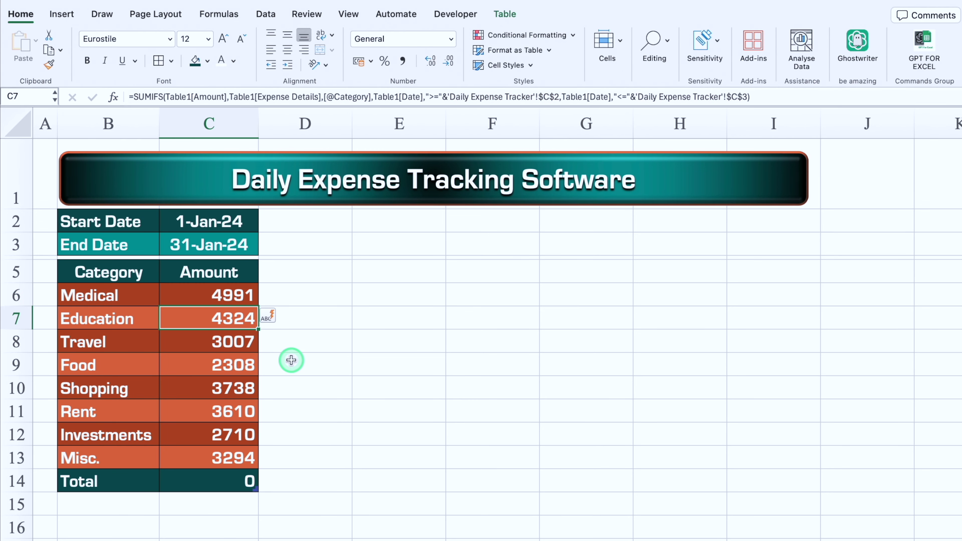
Step: Format the amounts in C6:C14 as ₹ currency with 0 decimal places and left-align them
left_click_drag(233, 296, 239, 479)
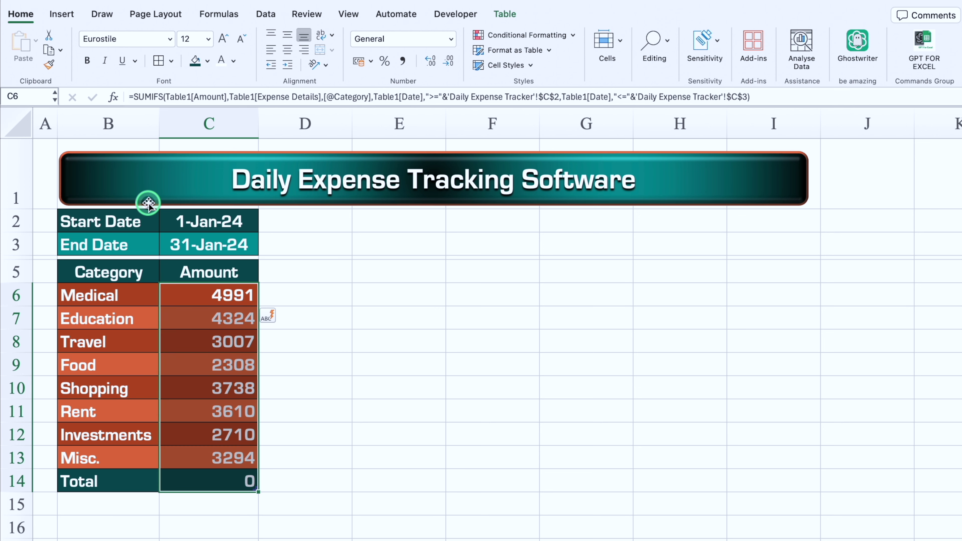
key("super+1")
left_click(360, 131)
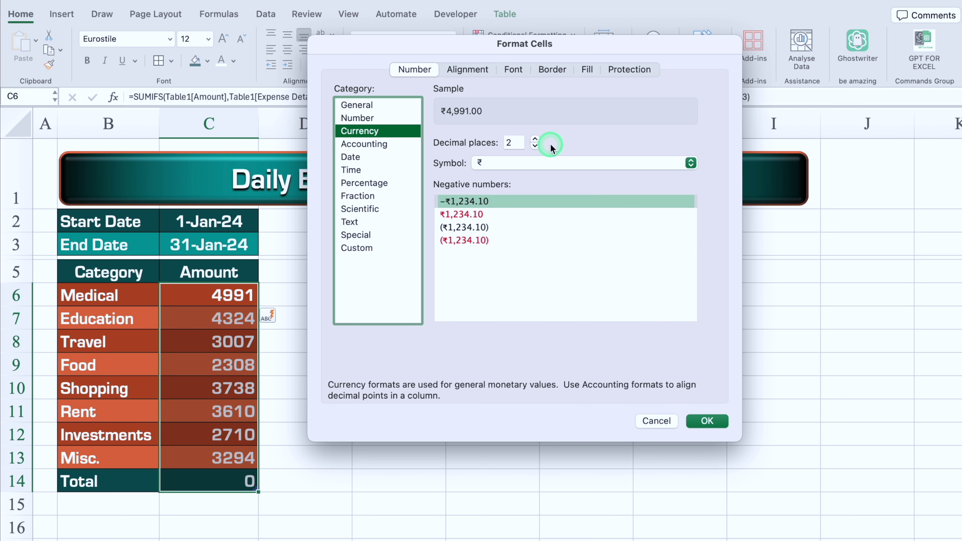
double_click(535, 145)
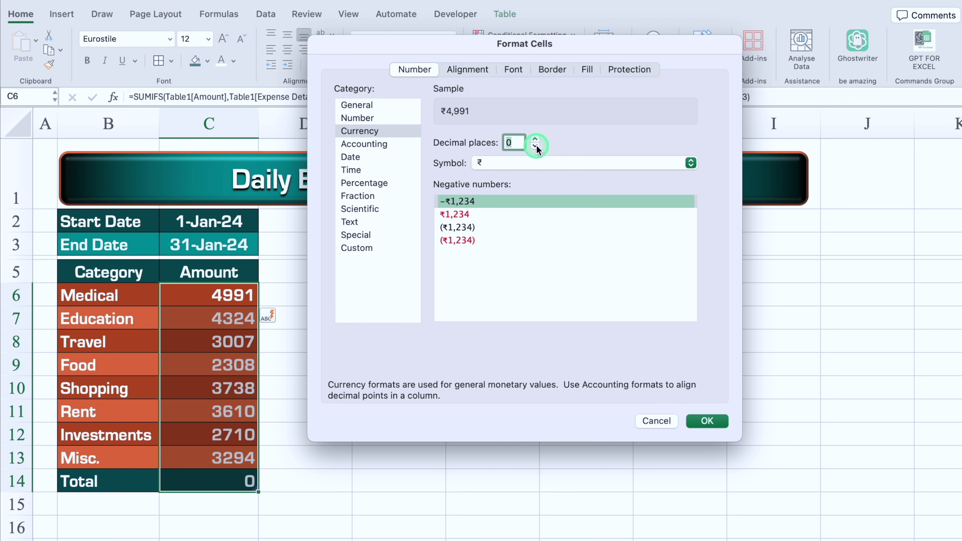
left_click(706, 421)
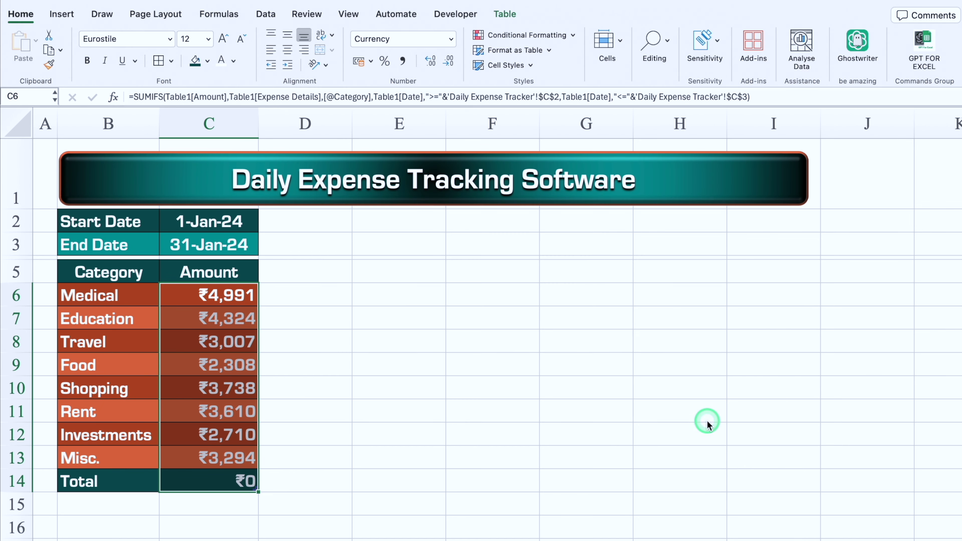
left_click(271, 49)
left_click(399, 318)
Step: Narrow column A to a width of 1.00 and hide the sheet's gridlines
left_click_drag(57, 124, 45, 123)
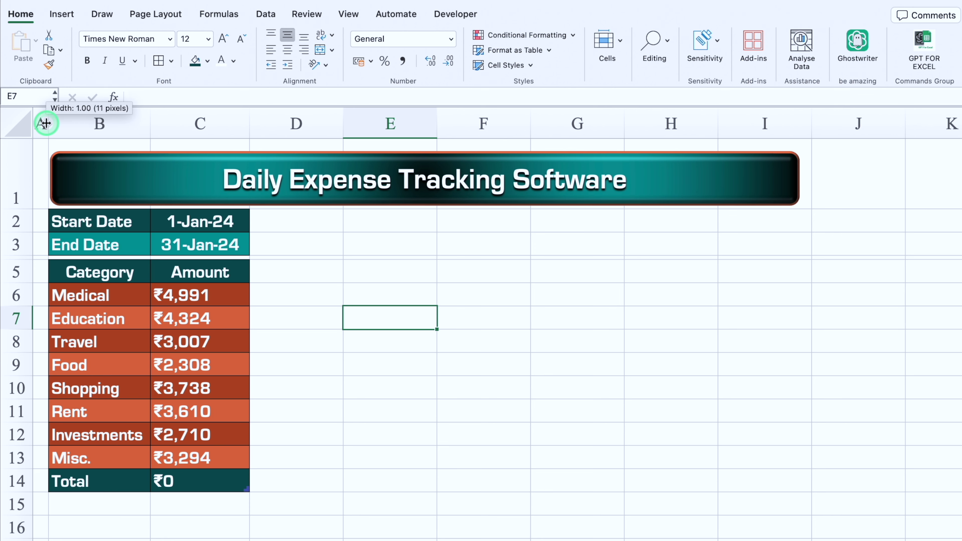
left_click(350, 15)
left_click(379, 61)
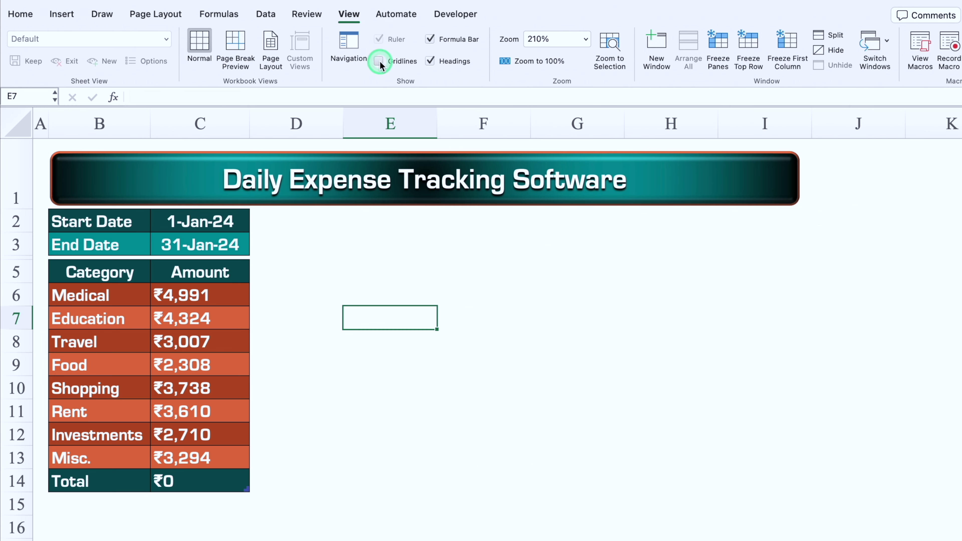
left_click(442, 389)
scroll(303, 424, "down", 2)
Step: Replace the formula in the Total row's amount cell C14 with =SUBTOTAL(9,C6:C13)
left_click(159, 442)
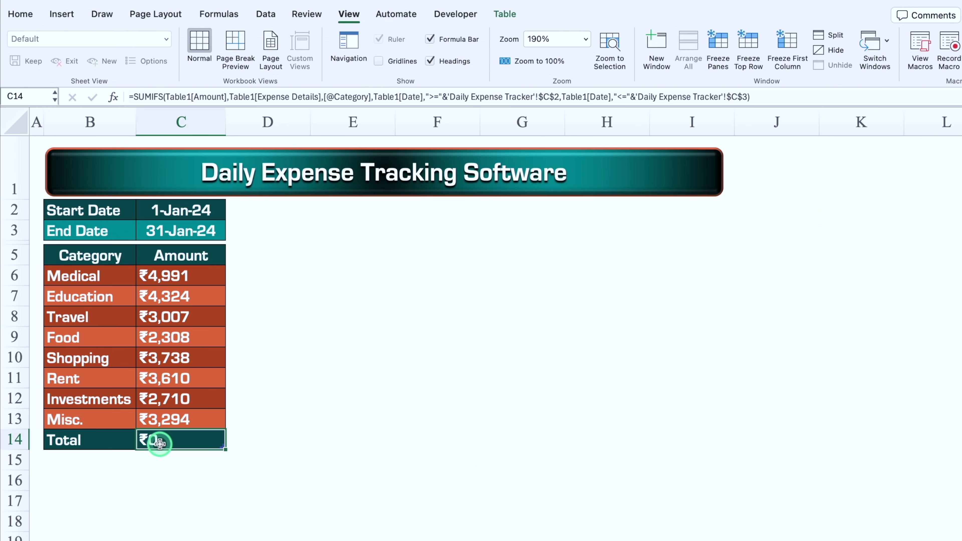
key("Delete")
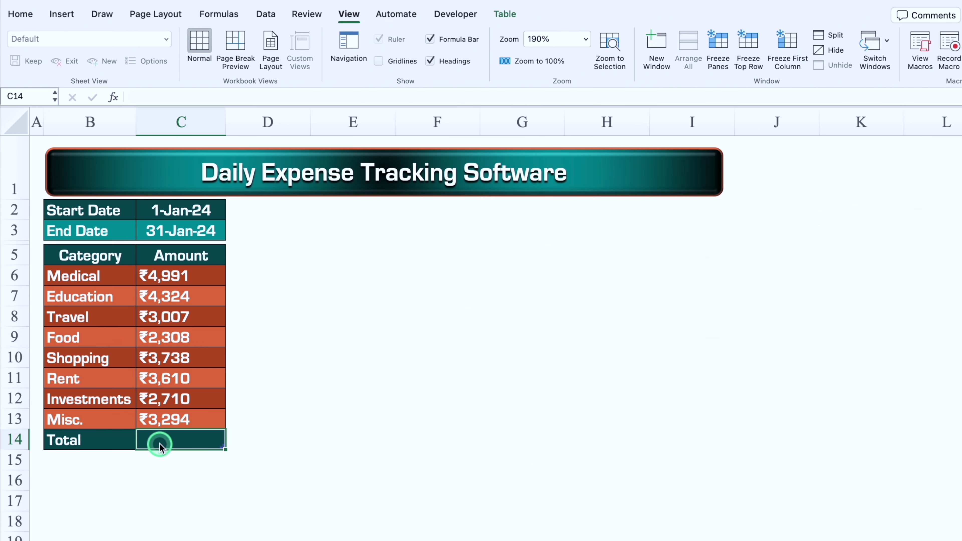
double_click(206, 443)
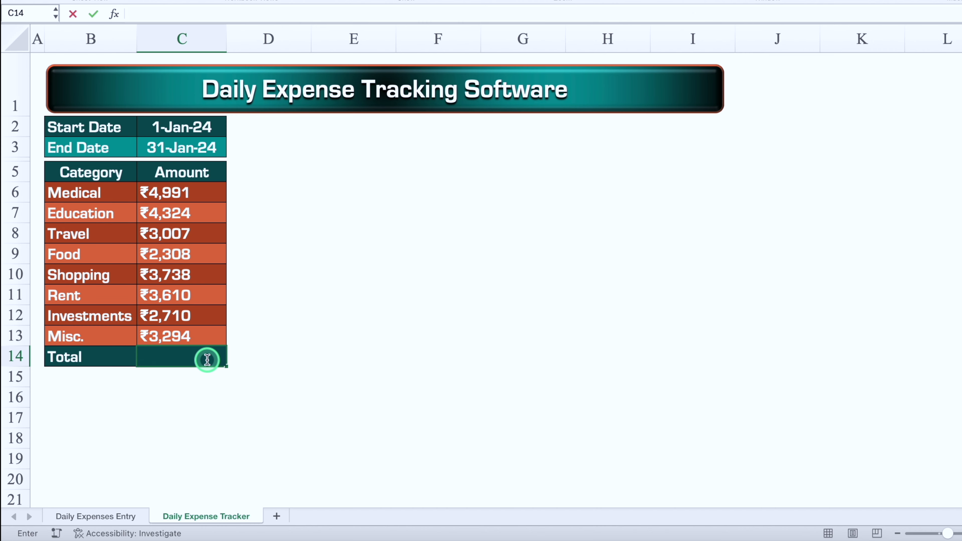
type("=Sub")
double_click(187, 399)
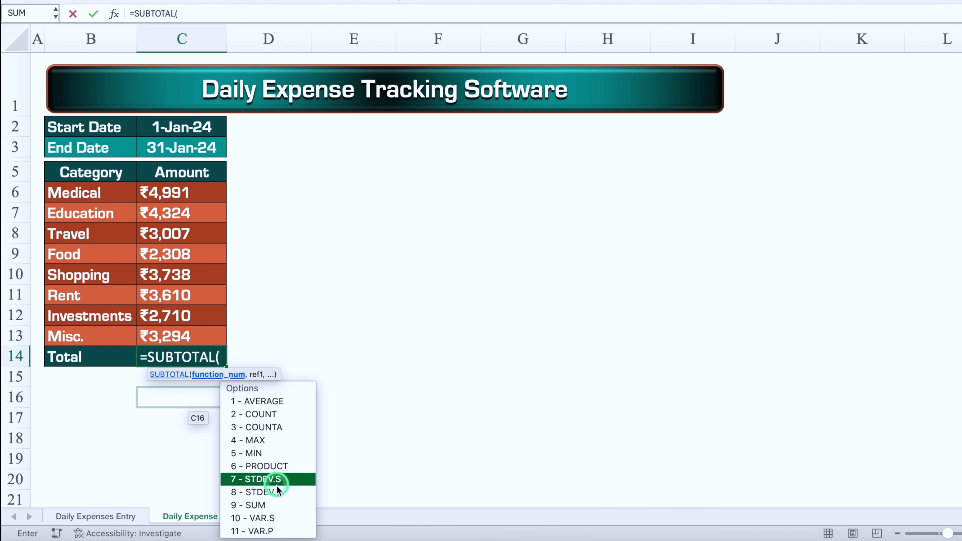
double_click(279, 505)
type(",")
left_click_drag(194, 275, 194, 416)
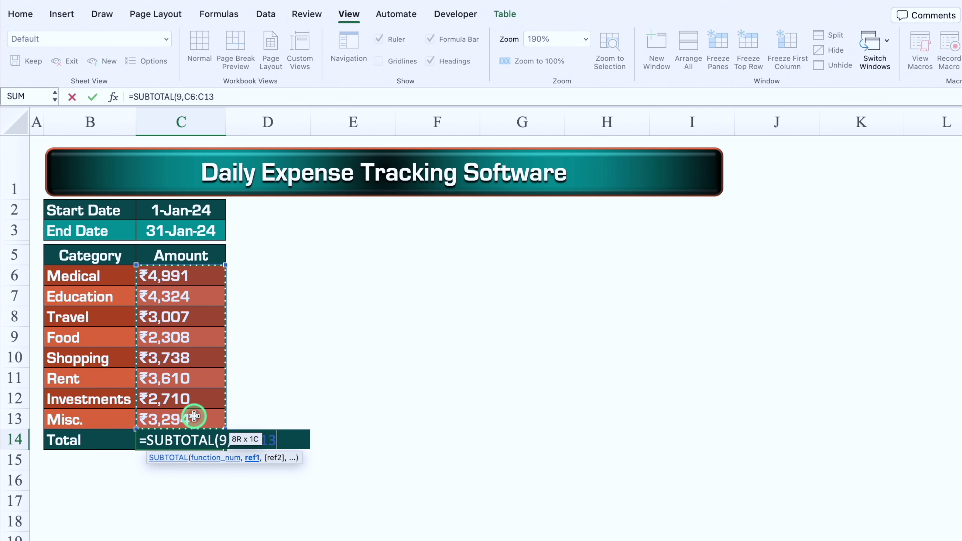
type(")")
key("Return")
Step: Insert a rectangle about 2.68" high and 7.2" wide beside the category table, spanning columns D to K
left_click(62, 14)
left_click(233, 45)
left_click(251, 50)
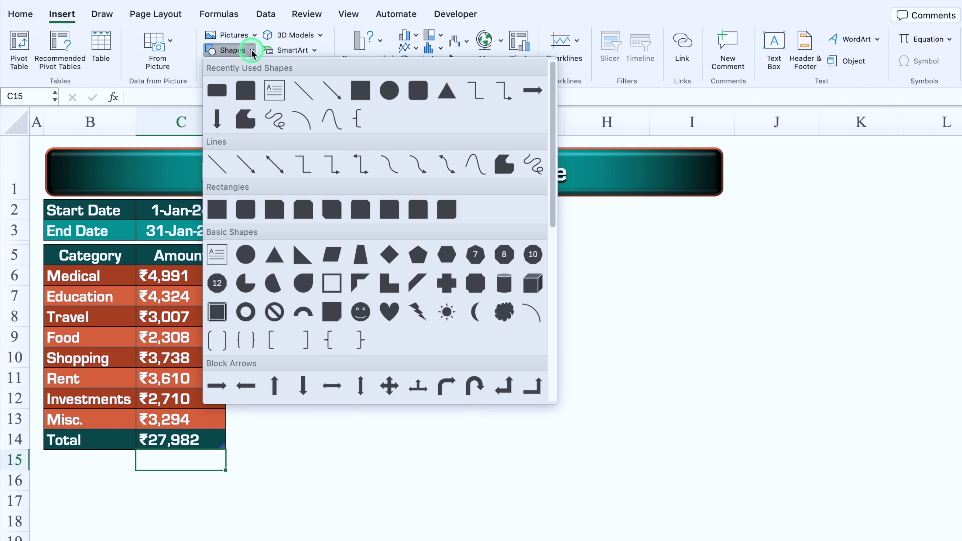
left_click(358, 94)
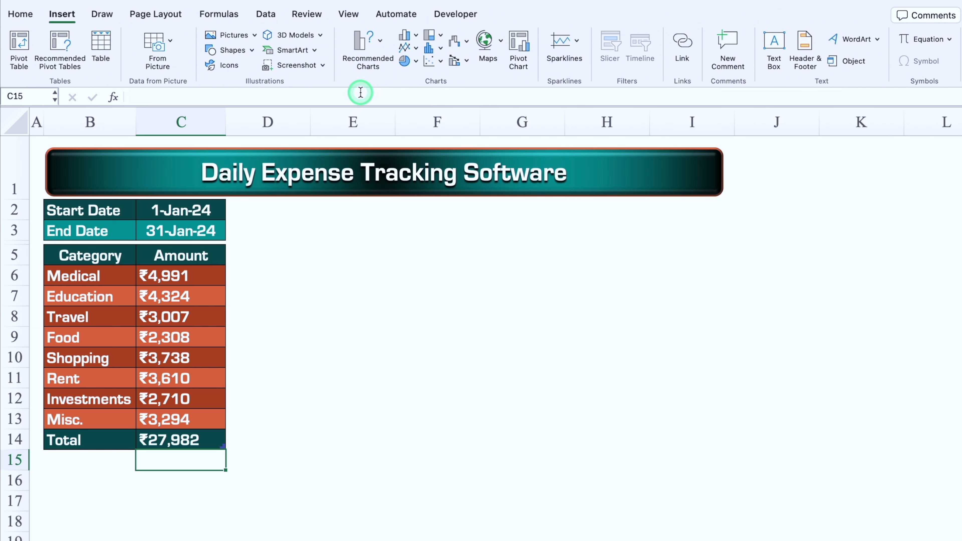
left_click_drag(232, 203, 721, 451)
left_click_drag(724, 327, 905, 326)
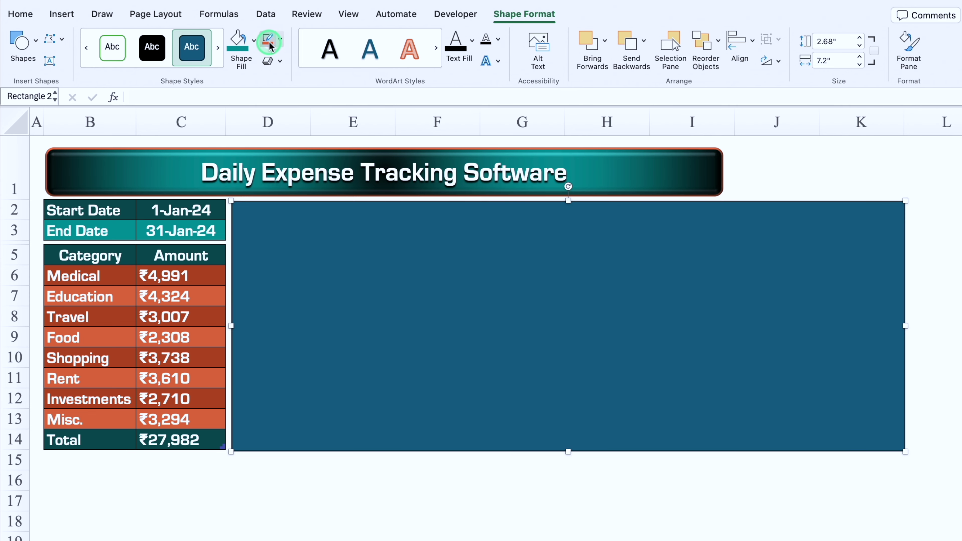
Step: Give the rectangle an orange outline with a 3 pt weight
left_click(278, 39)
left_click(331, 289)
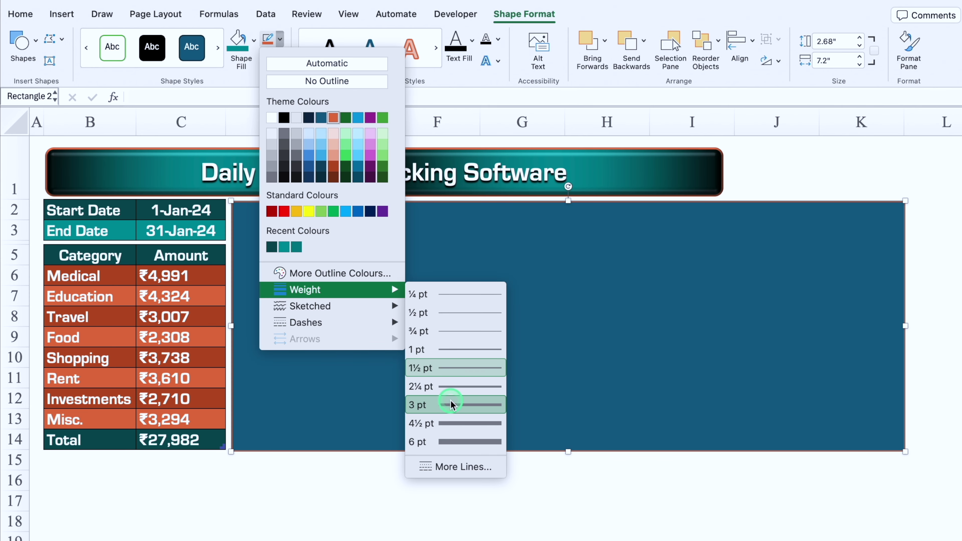
left_click(450, 404)
left_click(490, 504)
left_click(473, 332)
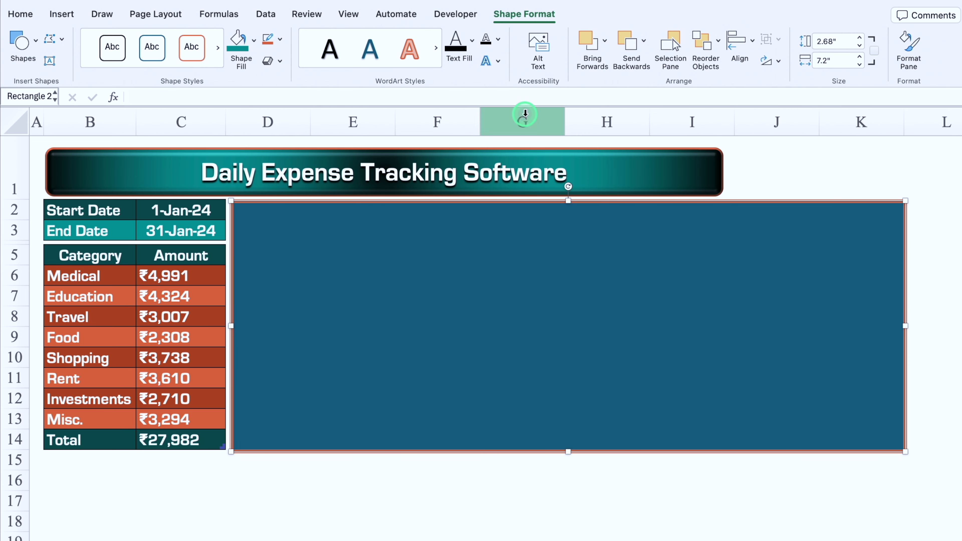
Step: Fill the rectangle with teal and apply the dark radial gradient variation that spreads from its centre
left_click(254, 41)
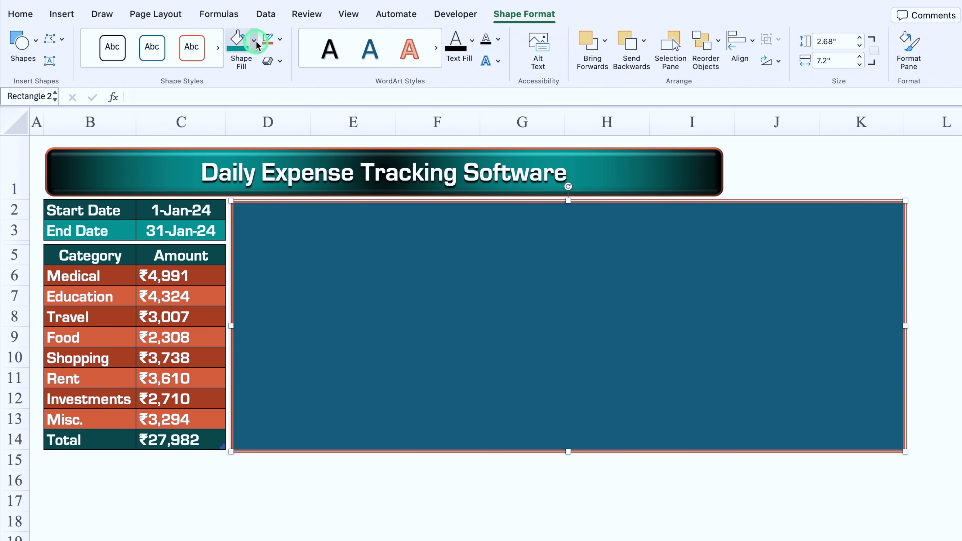
left_click(246, 252)
left_click(254, 42)
mouse_move(299, 311)
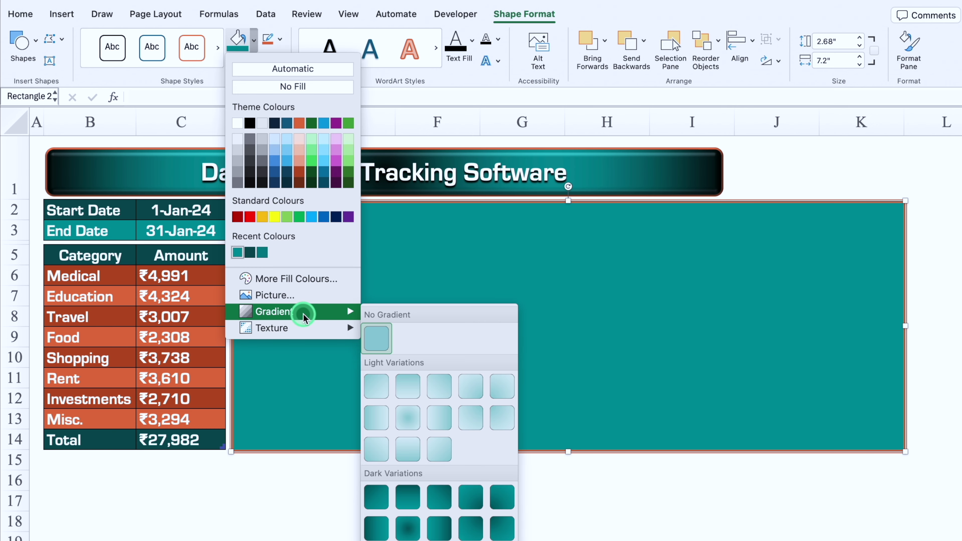
left_click(409, 526)
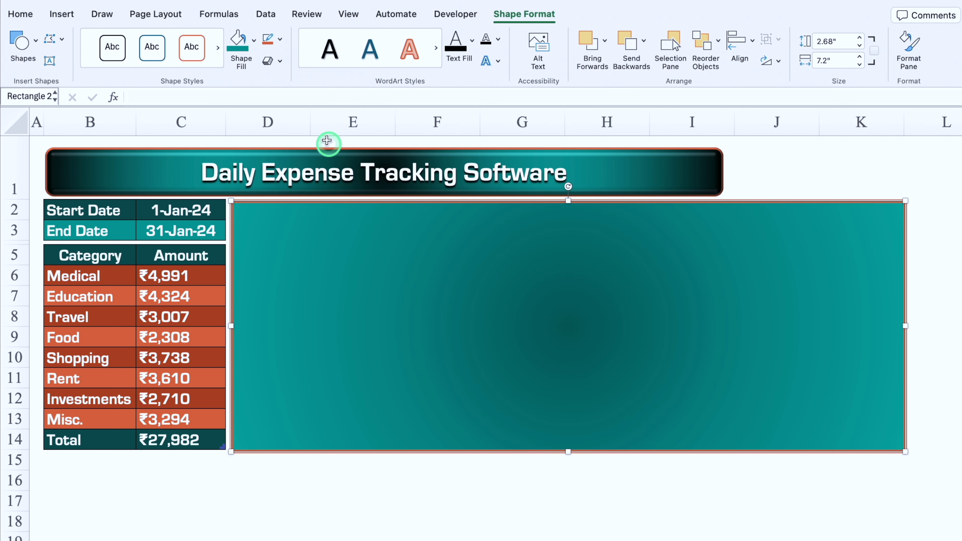
Step: Set the first and last gradient stops of the rectangle's fill to black and close the shape formatting options
left_click(253, 41)
mouse_move(326, 312)
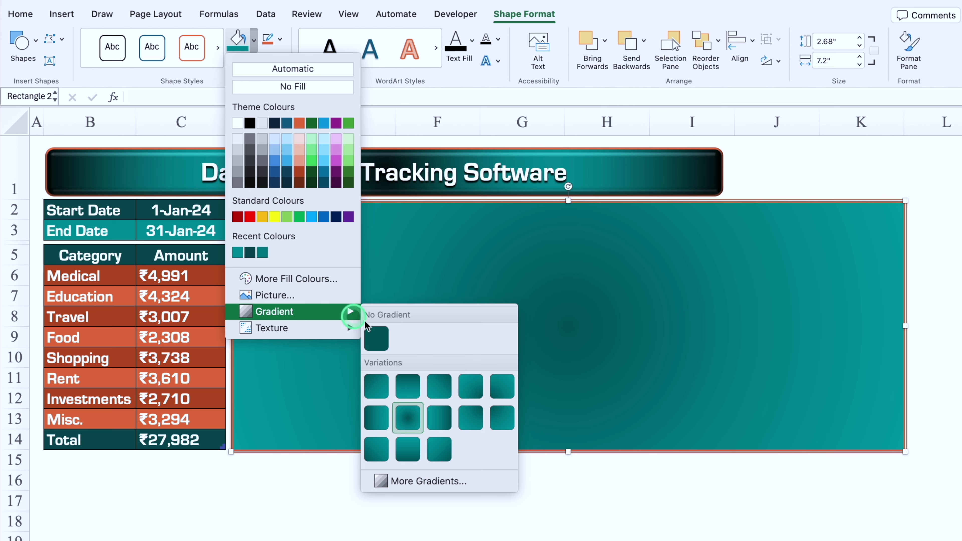
left_click(451, 478)
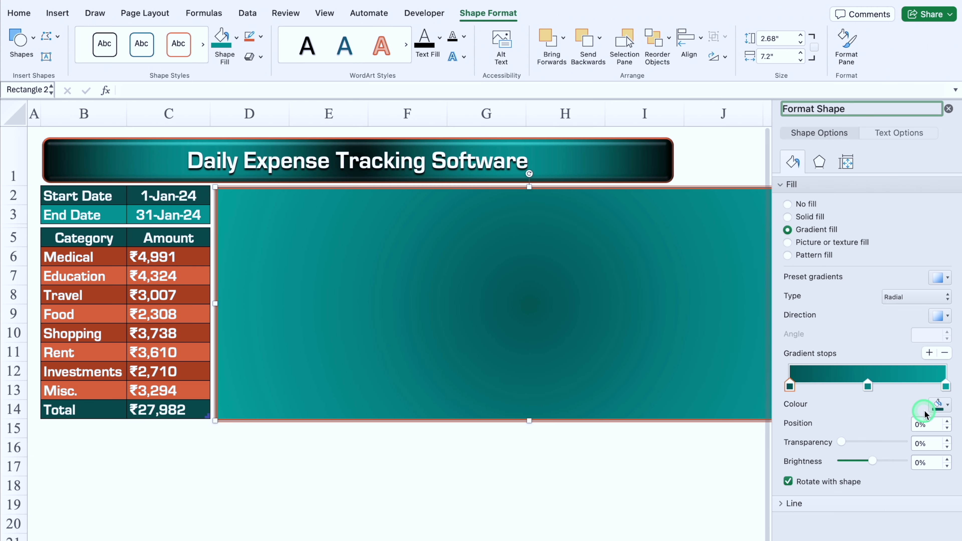
left_click(948, 413)
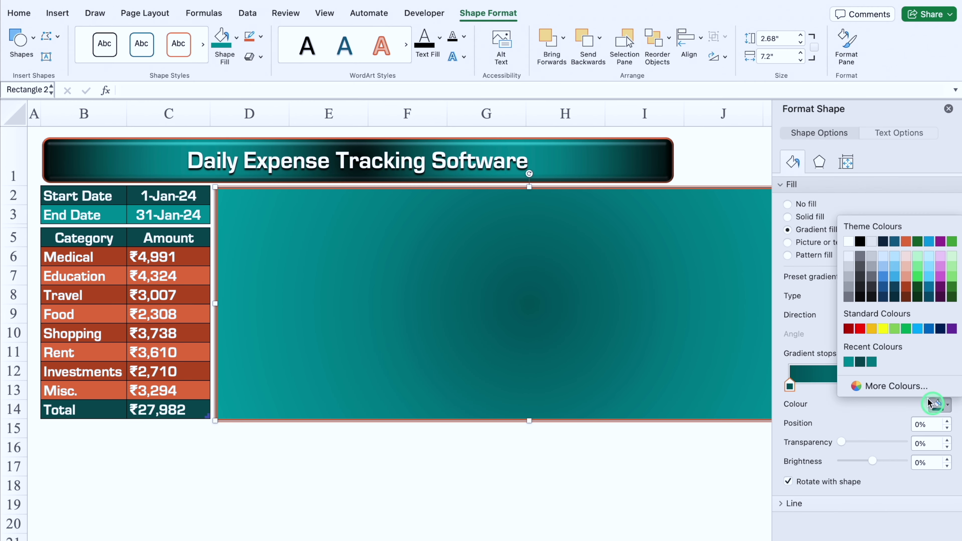
left_click(857, 315)
left_click(945, 387)
left_click(943, 405)
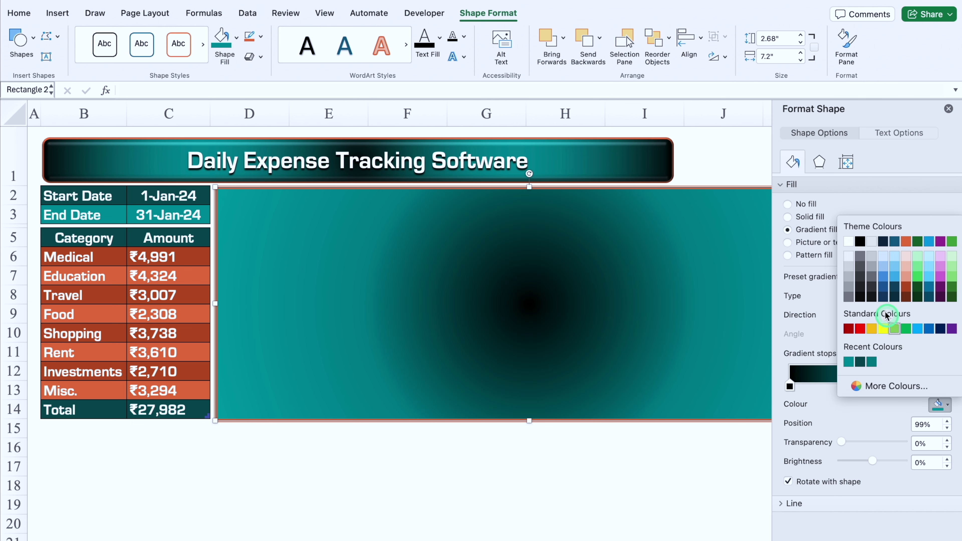
left_click(864, 245)
left_click(949, 109)
Step: Widen the Daily Expense Tracking Software title banner to align with the far edge of the rectangle
left_click(672, 157)
left_click_drag(672, 157, 847, 147)
left_click(165, 418)
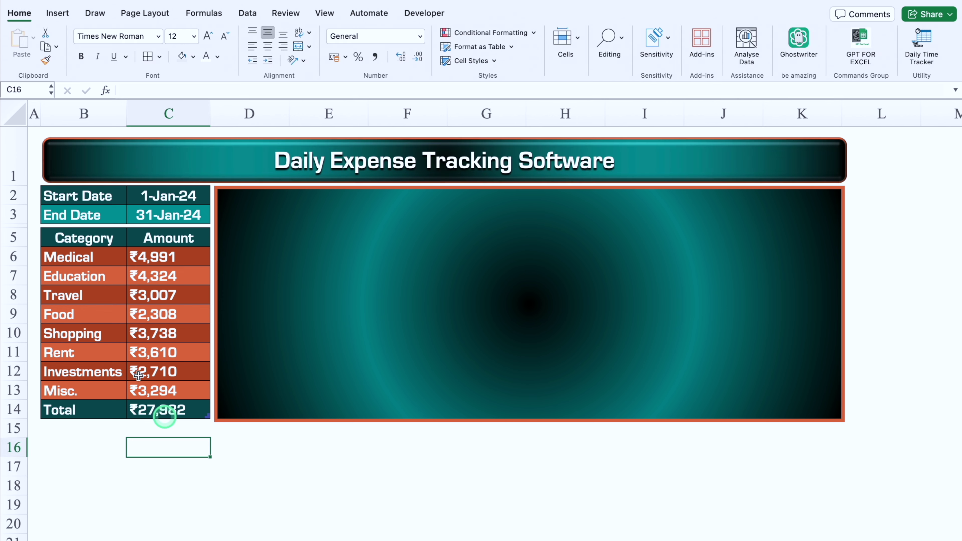
Step: Fill all cells of the dashboard sheet with black
left_click(14, 109)
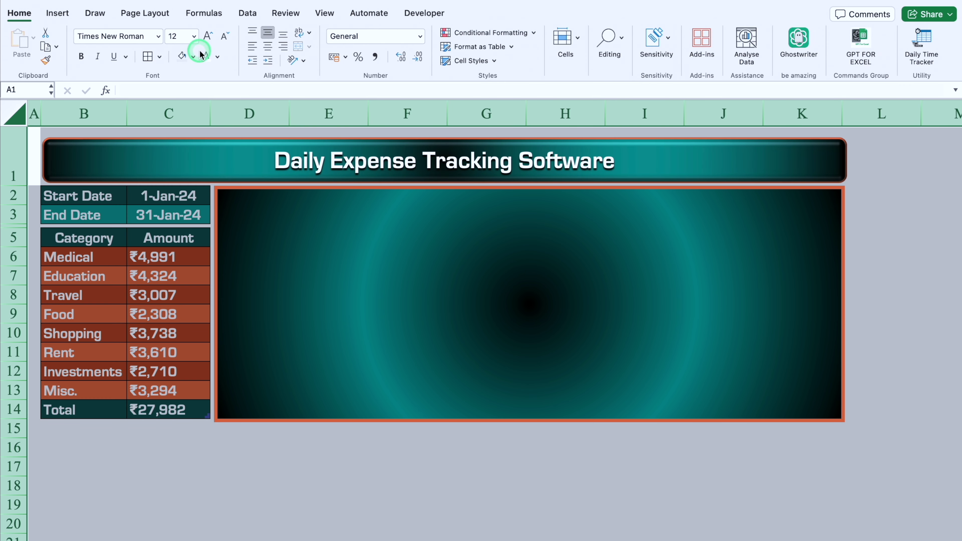
left_click(193, 57)
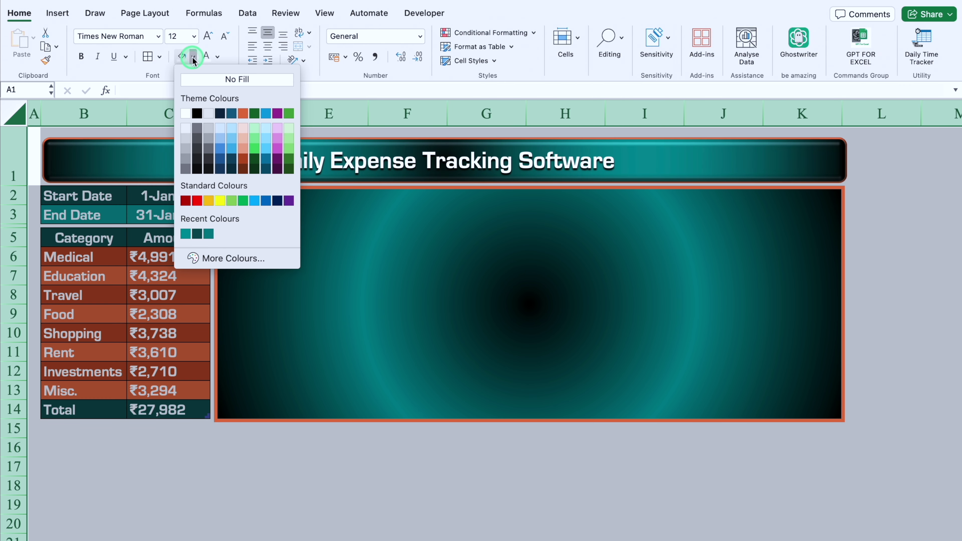
left_click(197, 113)
left_click(178, 445)
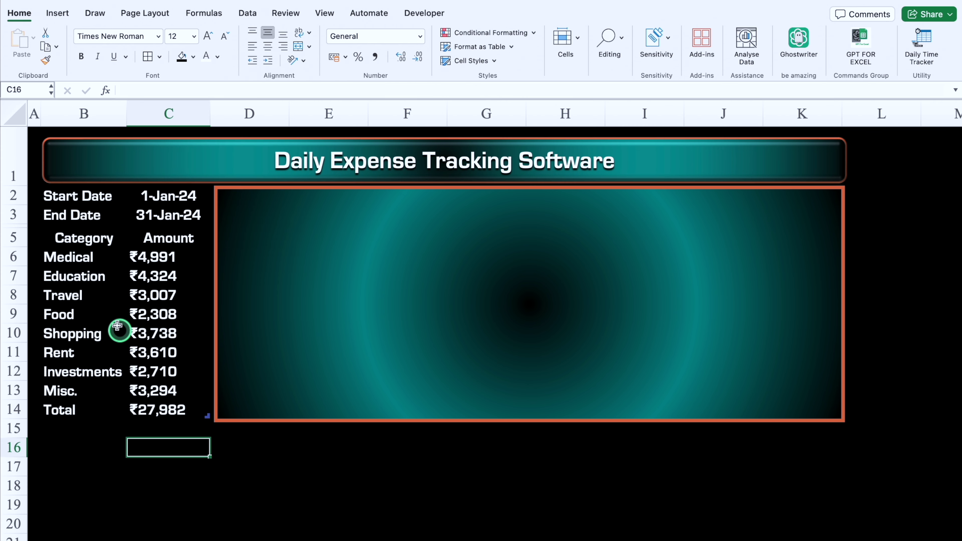
Step: Remove the cell fill from the category and amount table in B5:C14
left_click(85, 240)
left_click_drag(85, 239, 172, 400)
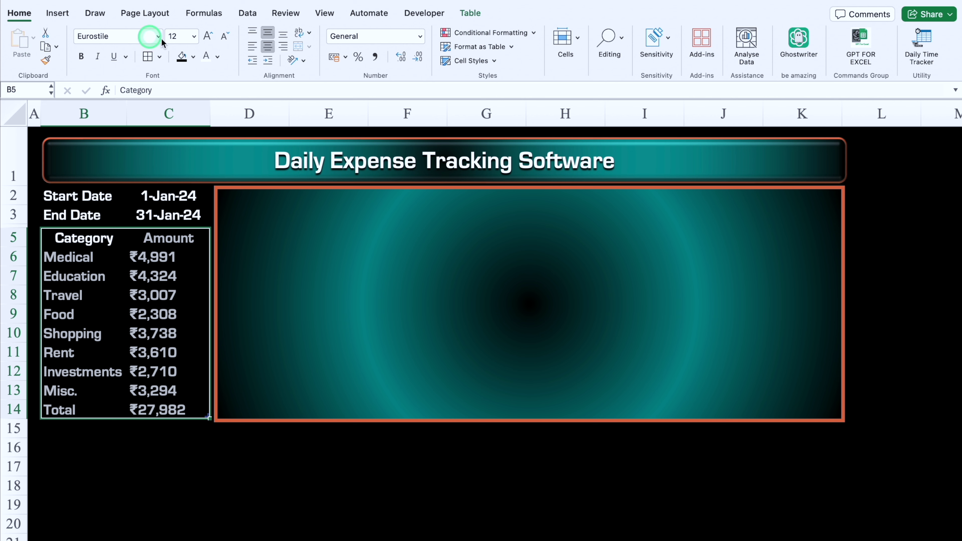
left_click(193, 57)
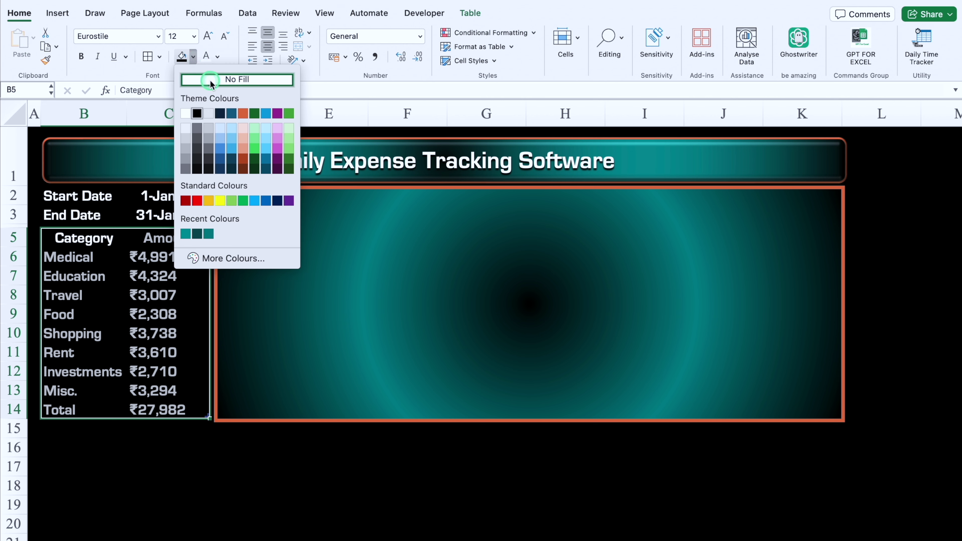
left_click(210, 79)
left_click(110, 335)
Step: Fill the Category/Amount header and the Start Date row with dark teal and the End Date row with lighter teal
left_click(68, 237)
left_click_drag(69, 237, 148, 236)
left_click(193, 57)
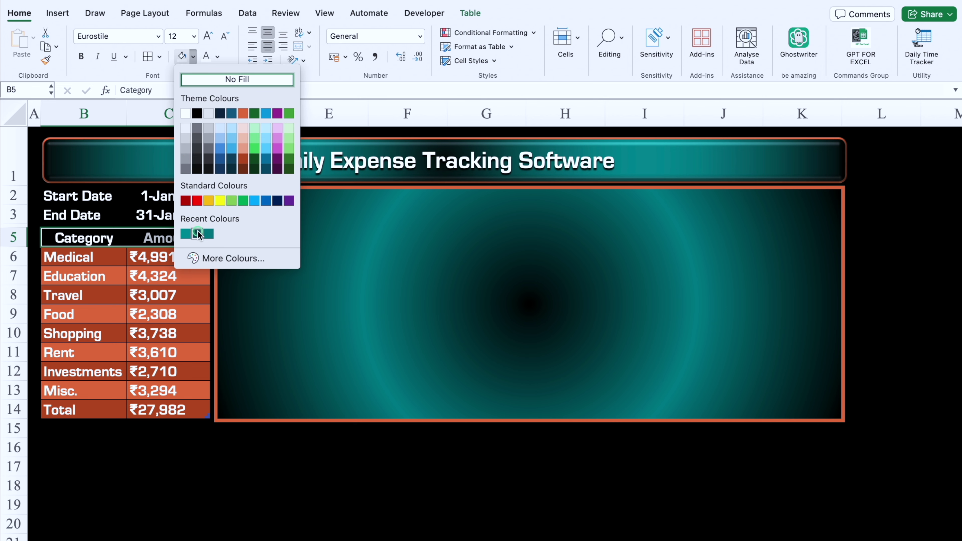
left_click(197, 230)
left_click_drag(75, 196, 165, 197)
left_click_drag(76, 215, 166, 215)
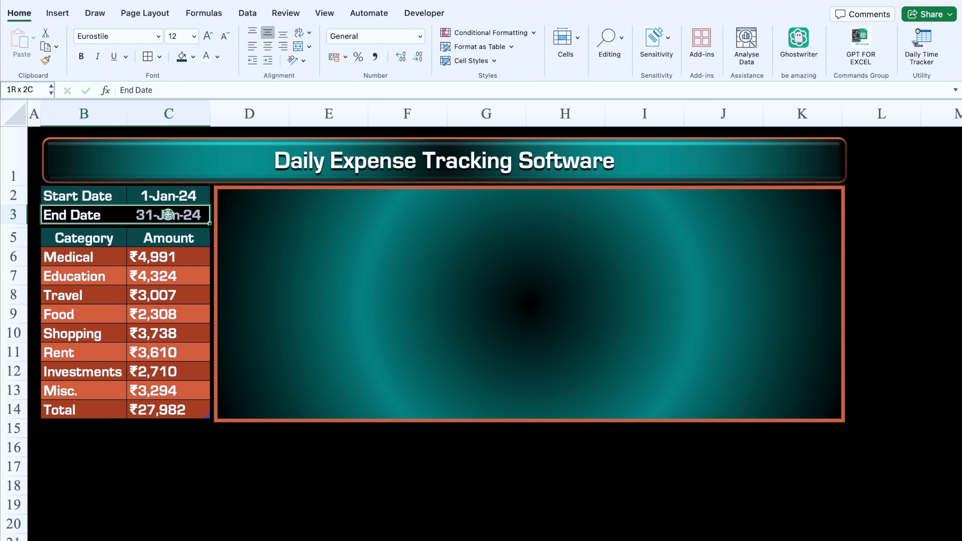
left_click(193, 57)
left_click(197, 234)
Step: Apply orange borders to all Start Date and End Date cells, with a thick box border around them
left_click_drag(75, 196, 164, 213)
left_click(160, 57)
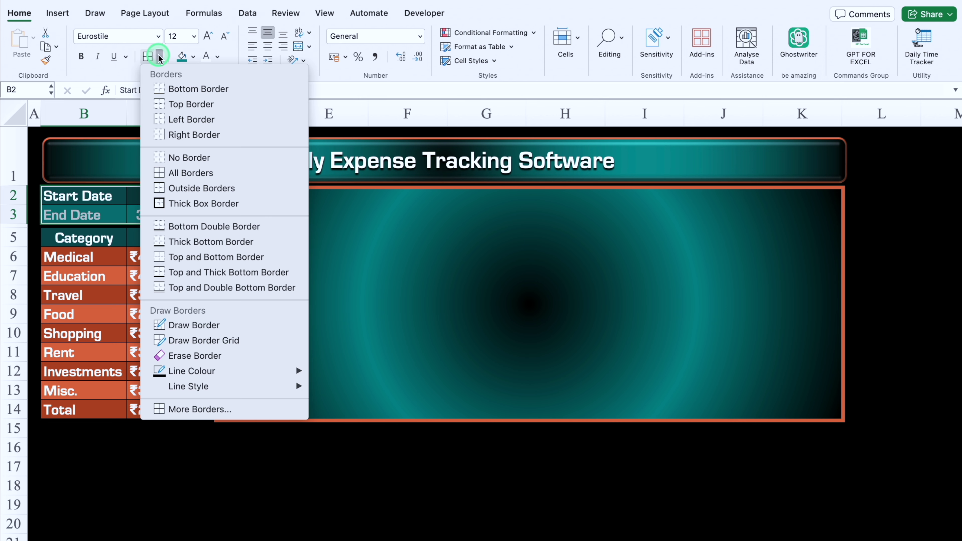
mouse_move(218, 379)
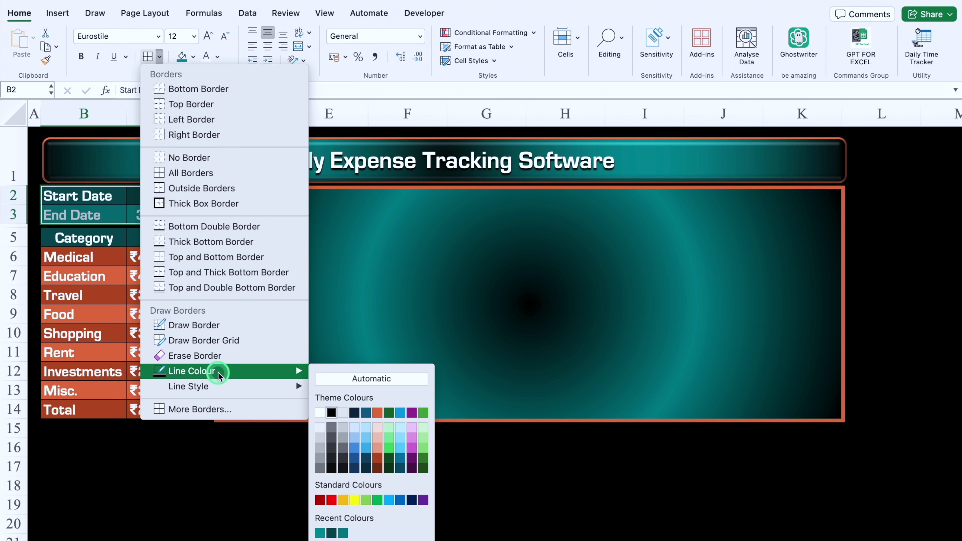
left_click(377, 412)
left_click(109, 204)
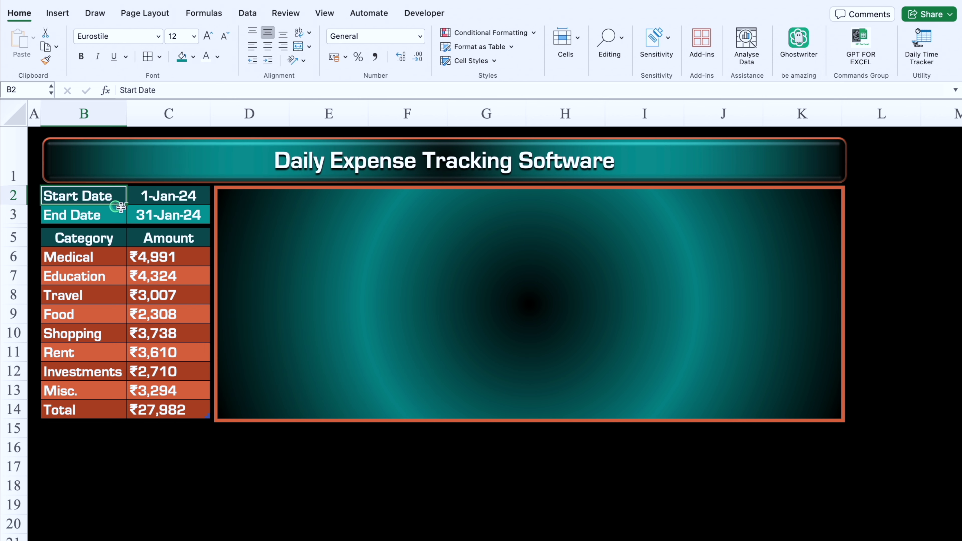
left_click_drag(109, 203, 161, 213)
left_click(147, 57)
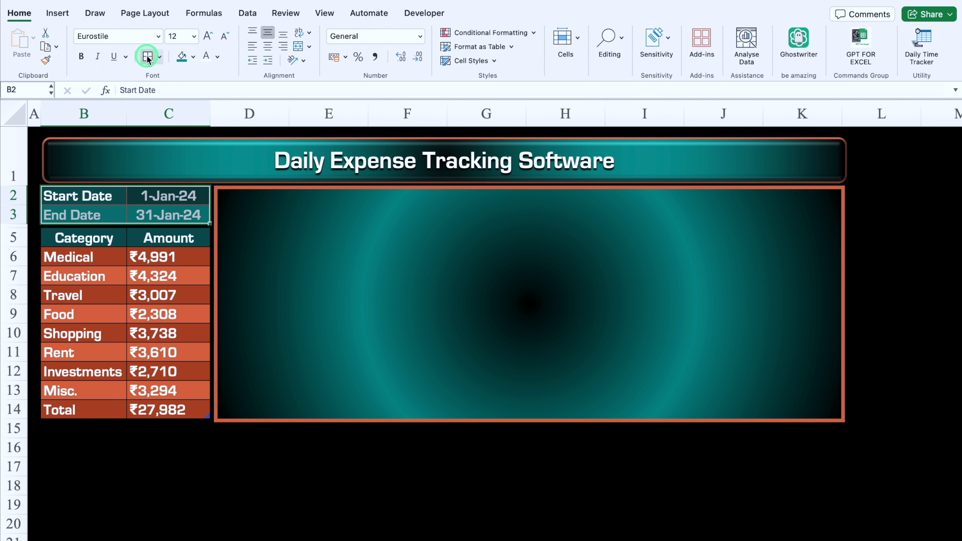
left_click(160, 57)
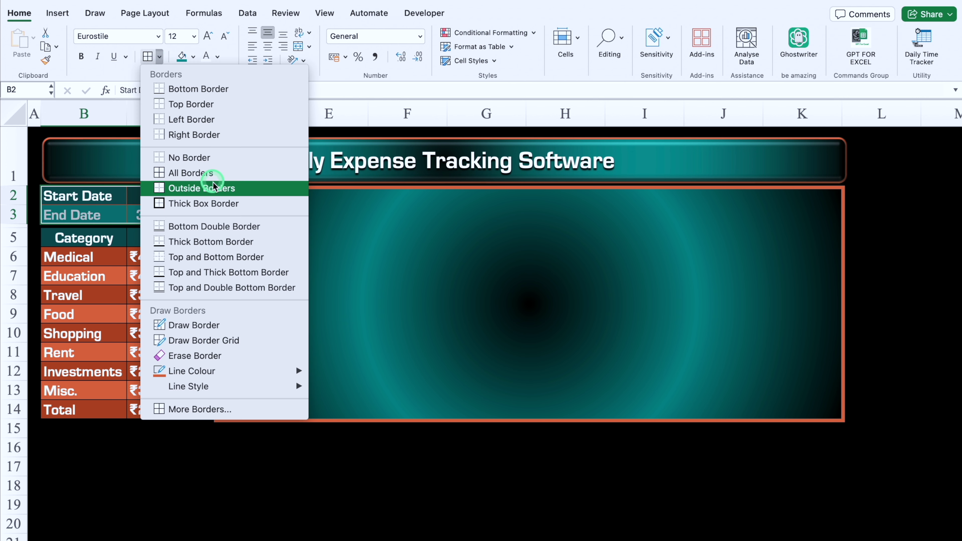
left_click(220, 207)
Step: Put the same thick orange box border around the category table and increase the height of row 1 slightly
left_click_drag(107, 241, 180, 411)
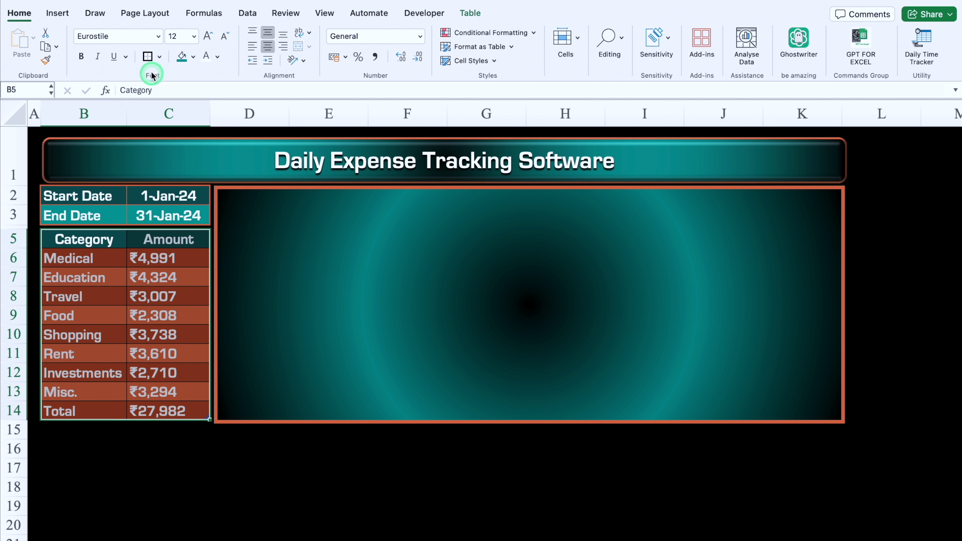
left_click(147, 57)
left_click(235, 451)
left_click_drag(17, 185, 17, 189)
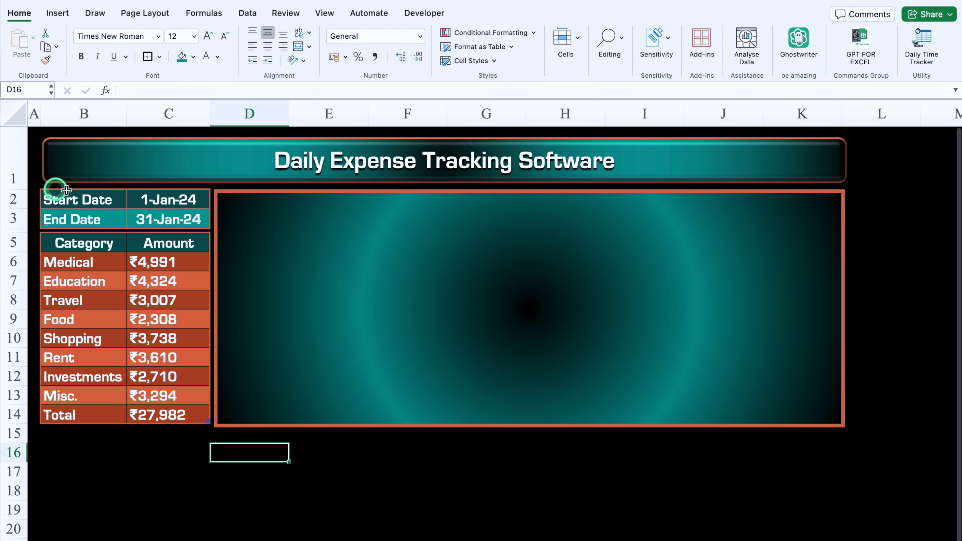
Step: Draw a rounded rectangle about 0.25" high and 0.94" wide inside the large gradient panel and remove its outline
left_click(57, 13)
left_click(232, 46)
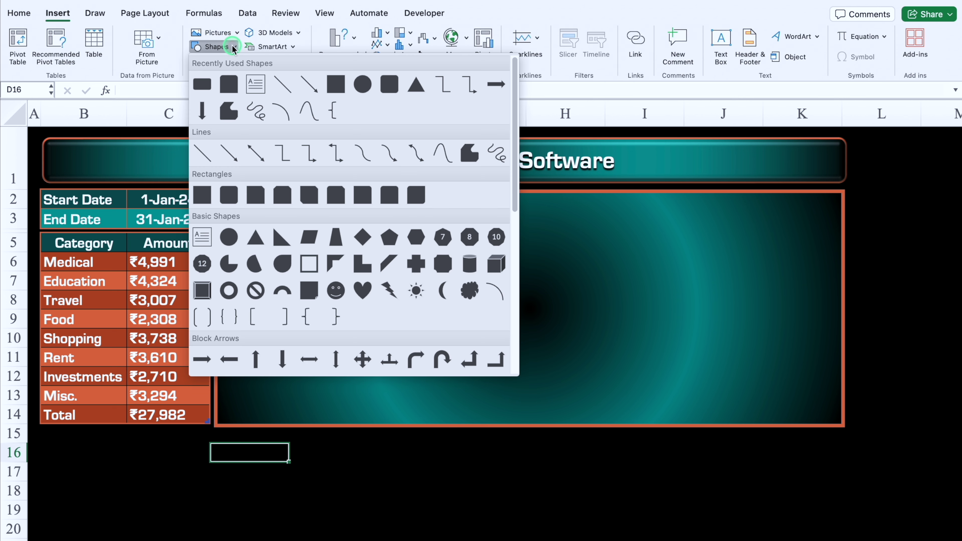
left_click(201, 83)
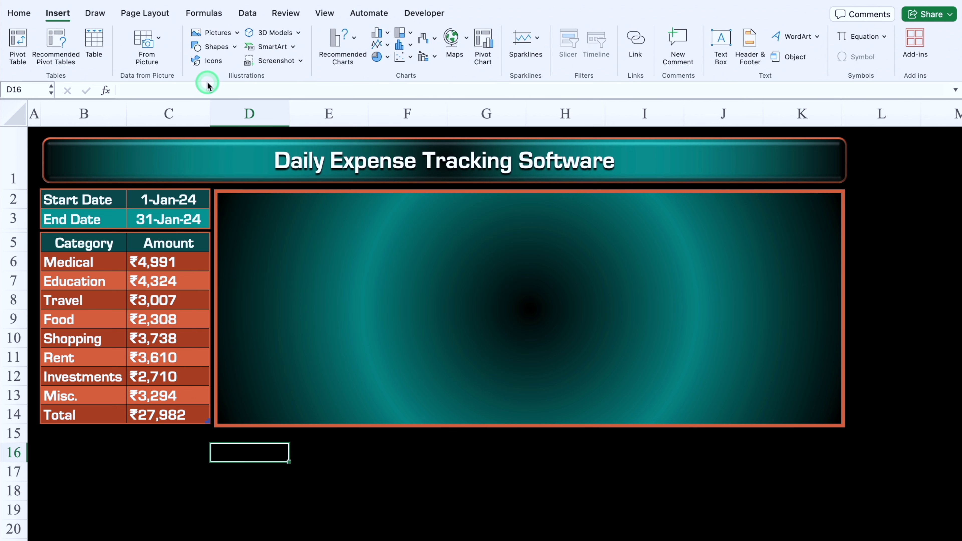
mouse_move(257, 248)
left_mouse_down()
mouse_move(261, 260)
mouse_move(324, 266)
left_mouse_up()
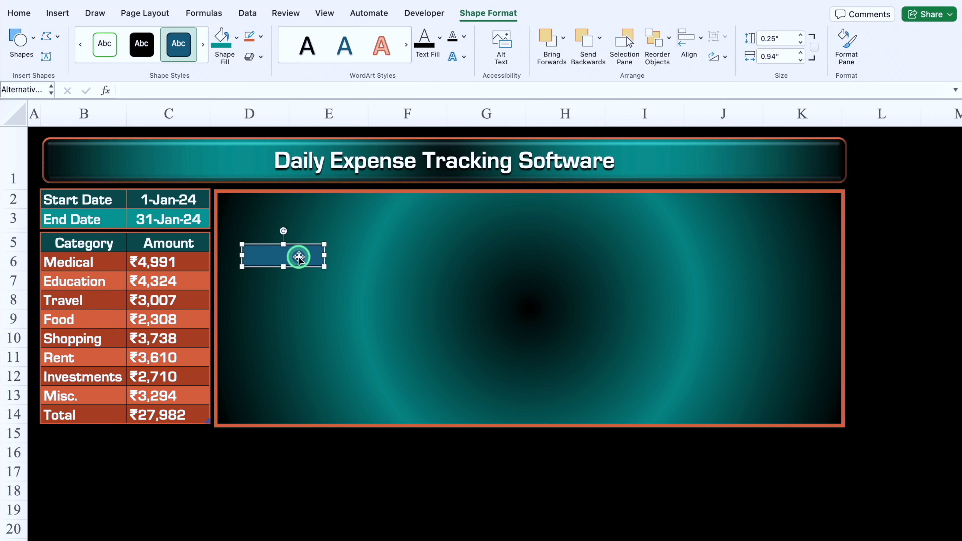
left_click(261, 36)
left_click(299, 75)
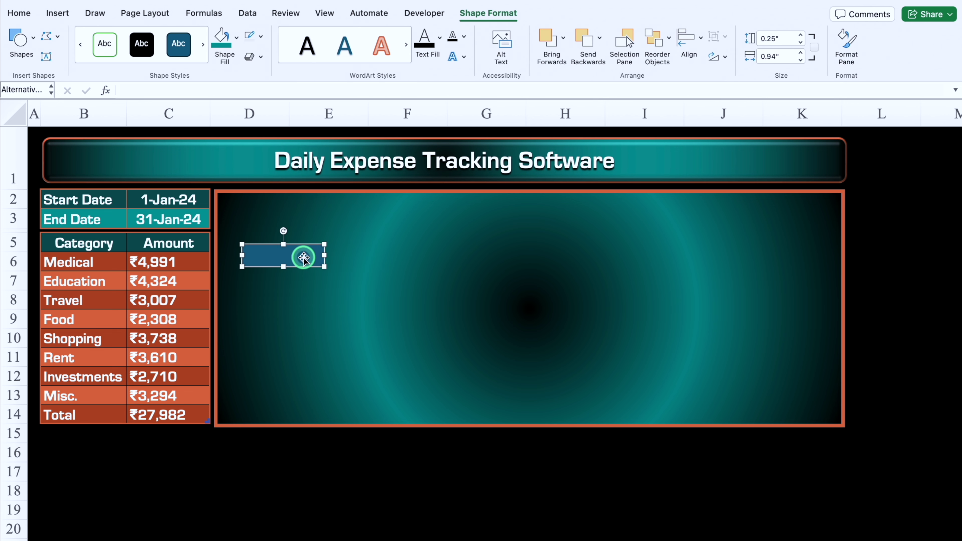
Step: Give the small rounded rectangle a radial gradient fill with black, teal and dark teal stops and a dark red last stop
left_click(237, 38)
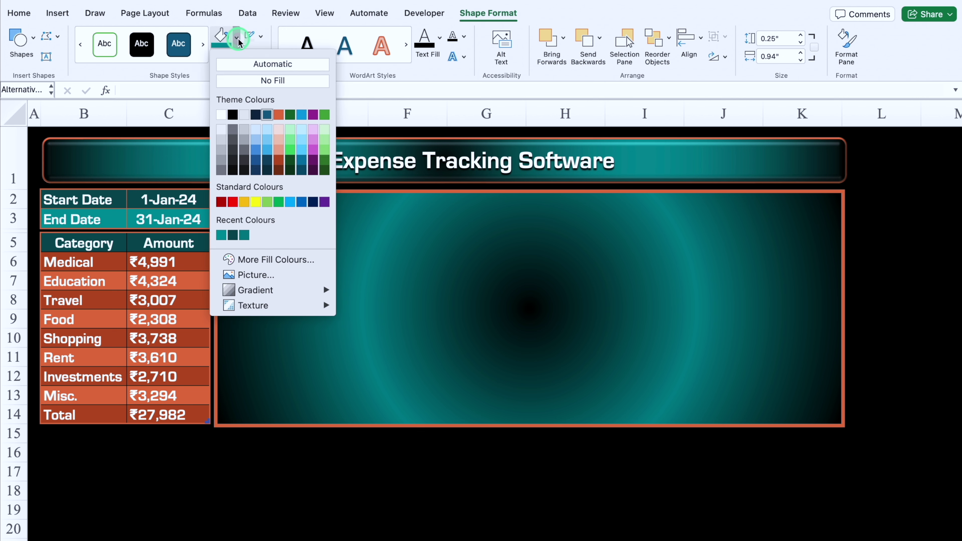
left_click(232, 235)
left_click(236, 38)
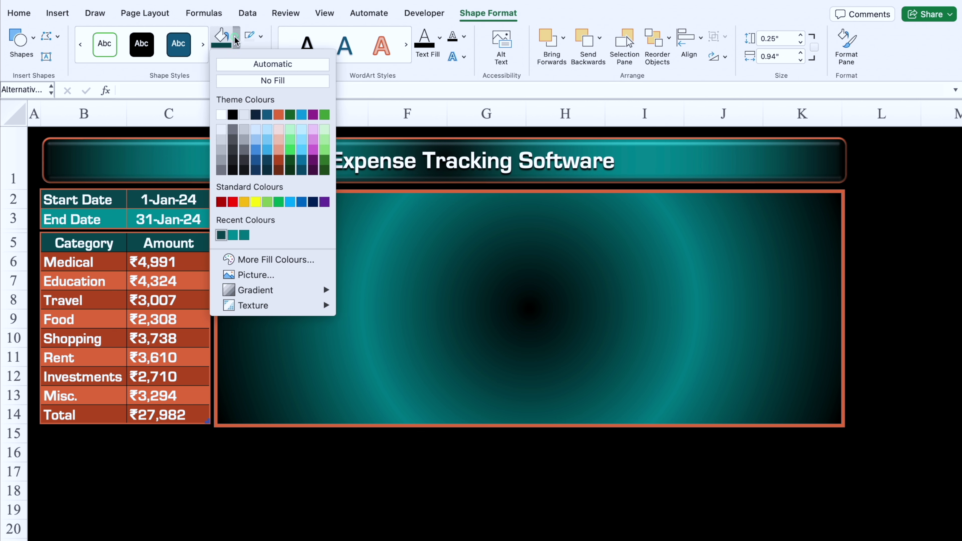
mouse_move(279, 290)
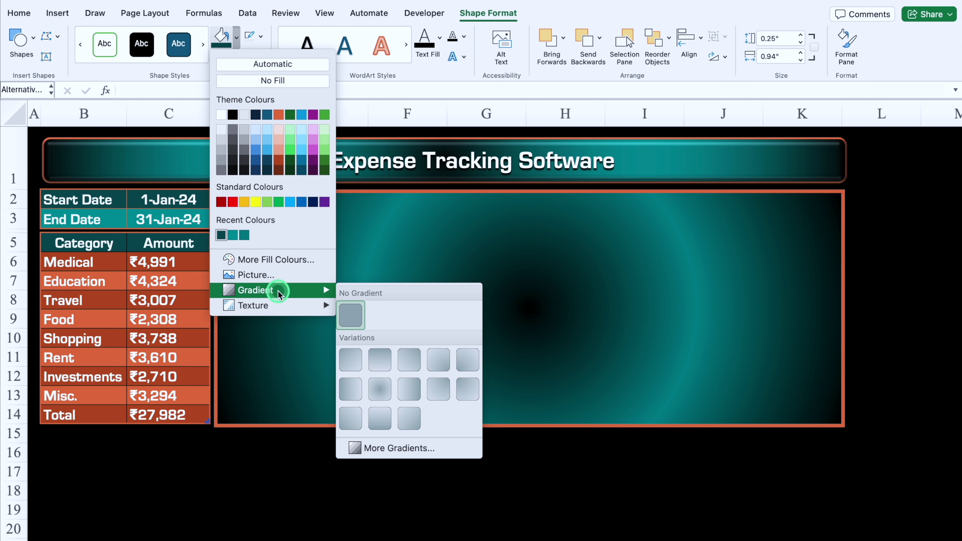
left_click(393, 449)
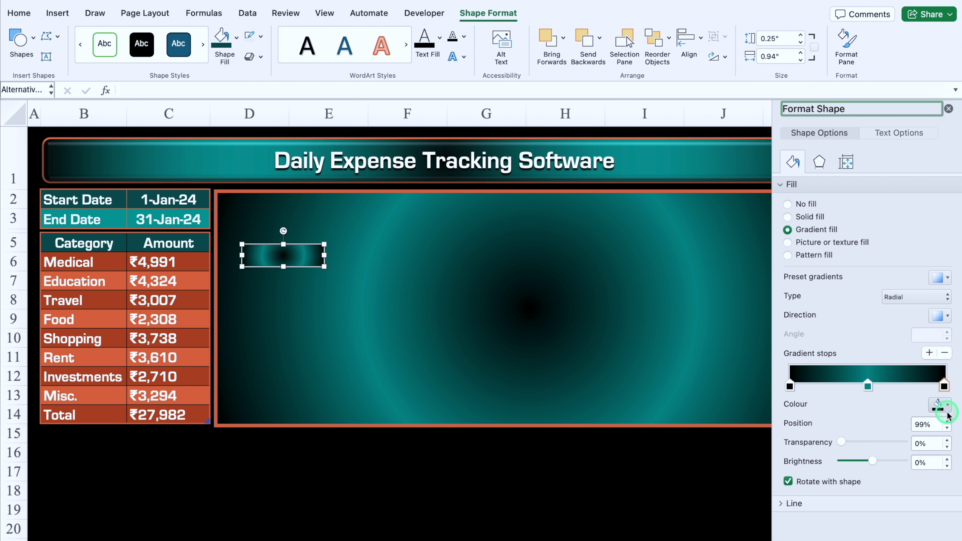
left_click(947, 414)
left_click(850, 330)
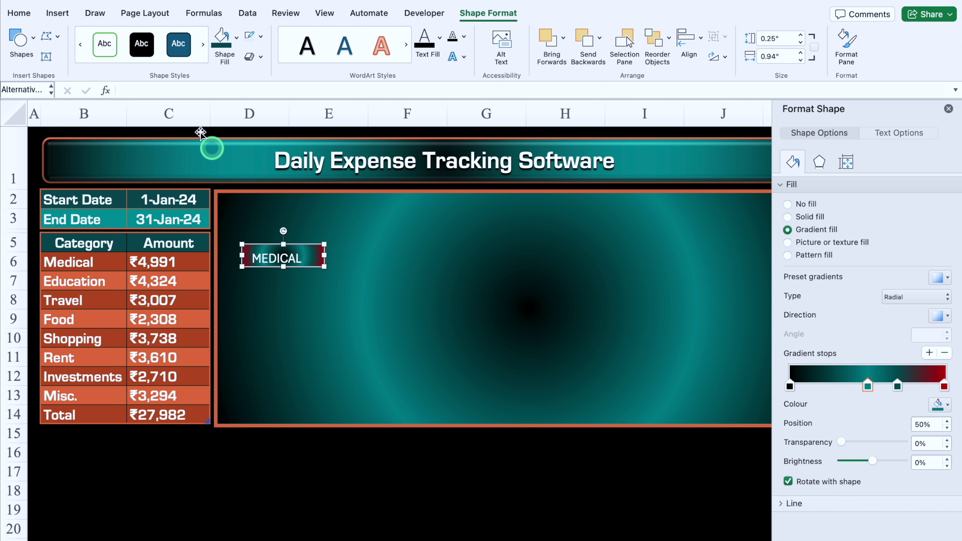
Step: Label the small shape MEDICAL, centre the text both ways, and set it in bold Eurostile
left_click(19, 13)
left_click(130, 18)
left_click(269, 46)
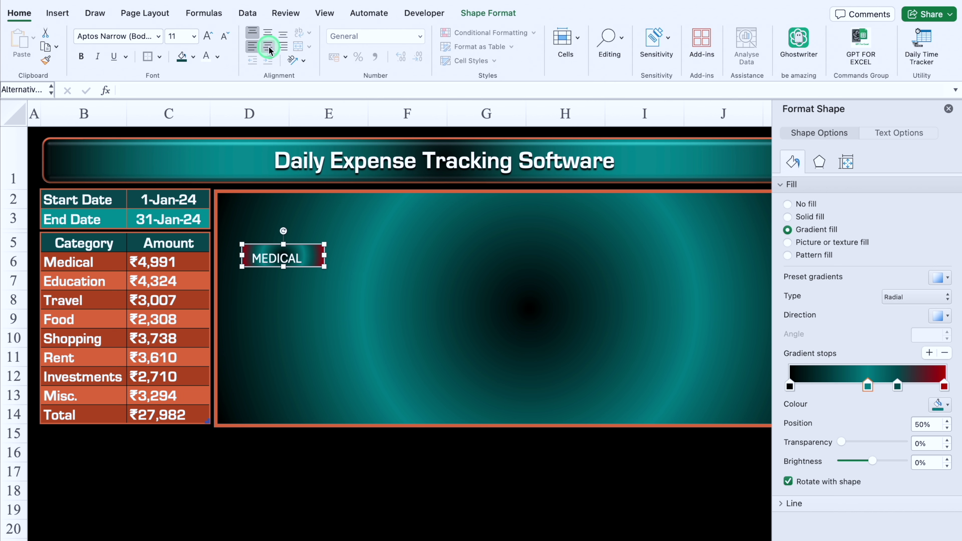
left_click(159, 36)
mouse_move(167, 146)
left_click(343, 195)
Step: Add a coloured shadow to the text of the MEDICAL label
left_click(930, 134)
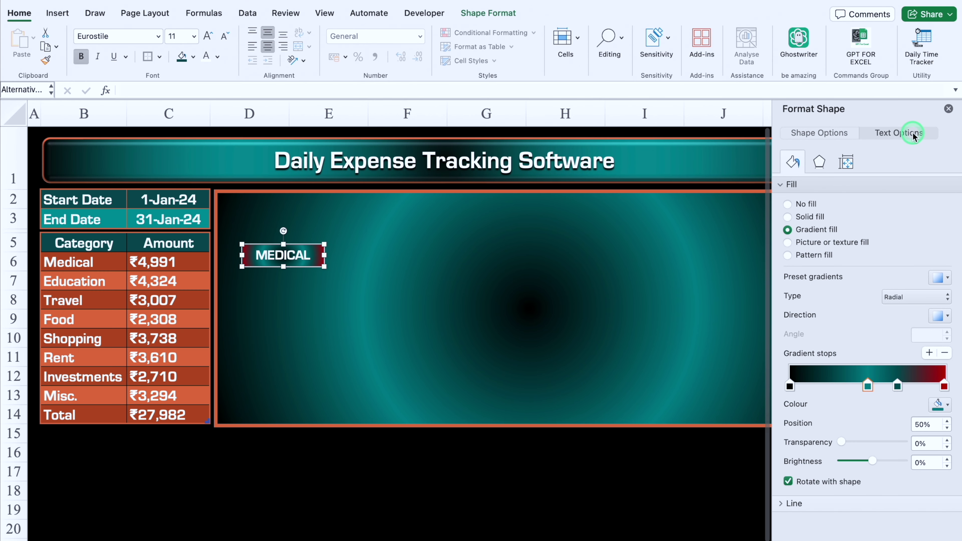
left_click(819, 162)
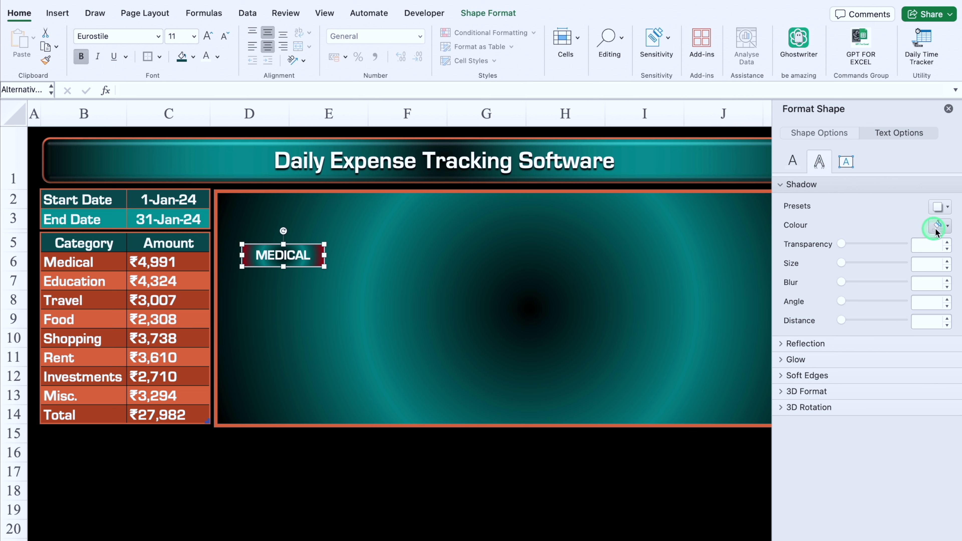
left_click(947, 226)
left_click(868, 266)
left_click(281, 266)
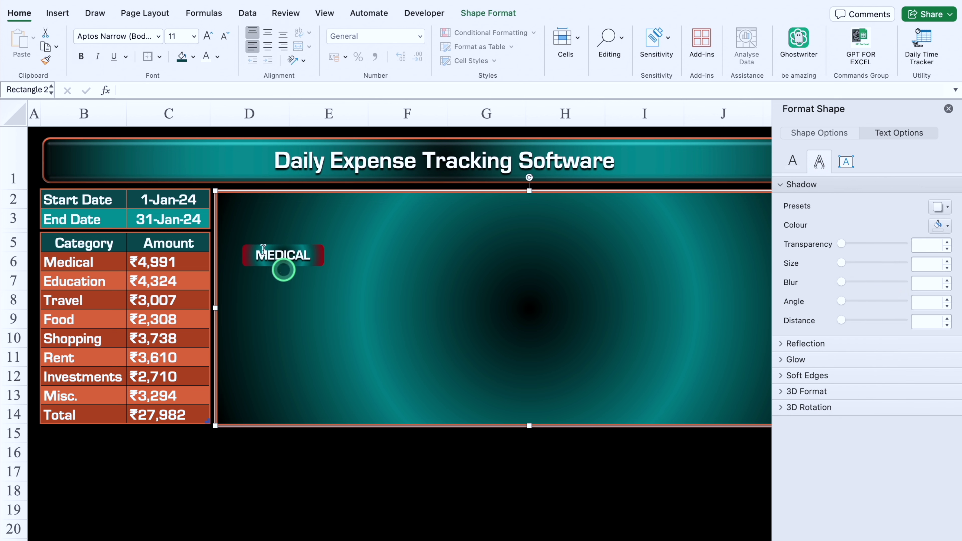
Step: Draw a second rounded rectangle about 0.26" high and 0.93" wide directly below the MEDICAL label, without an outline
left_click(53, 14)
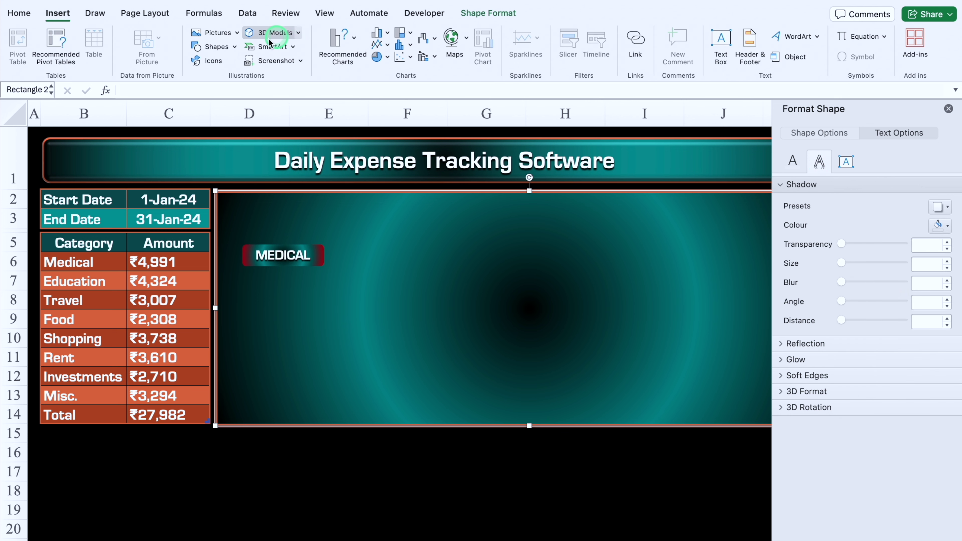
left_click(233, 47)
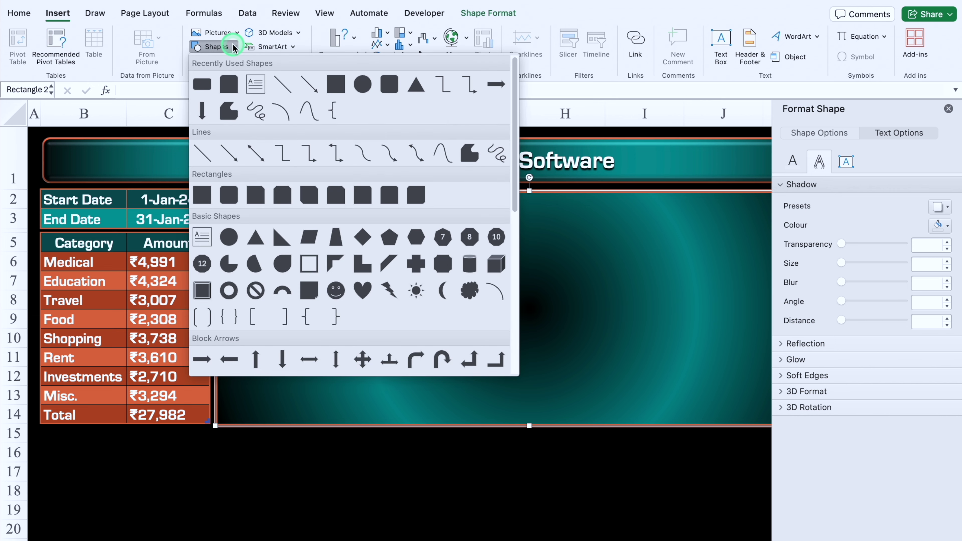
left_click(200, 85)
left_click_drag(250, 277, 324, 294)
left_click(260, 36)
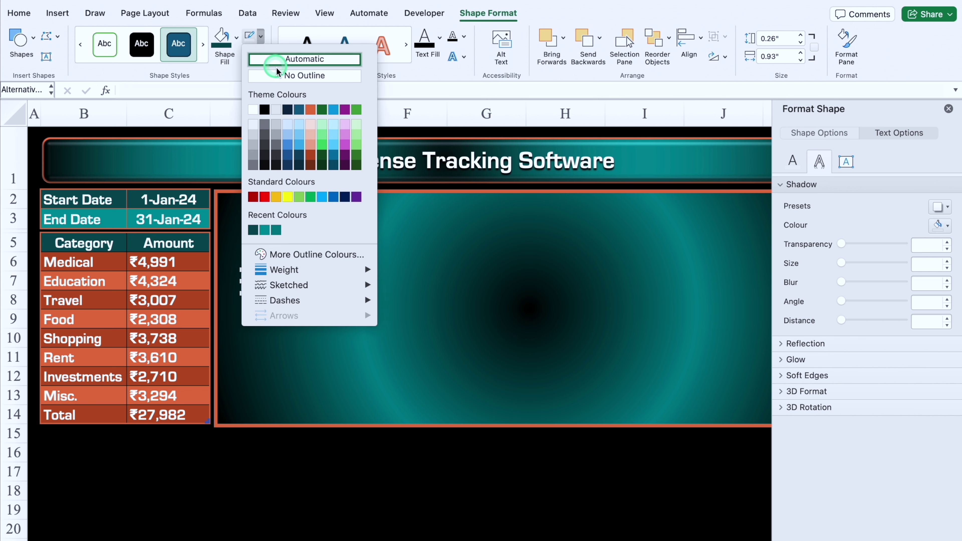
left_click(283, 75)
Step: Fill the lower rounded rectangle with teal and give it a yellow shadow
left_click(236, 37)
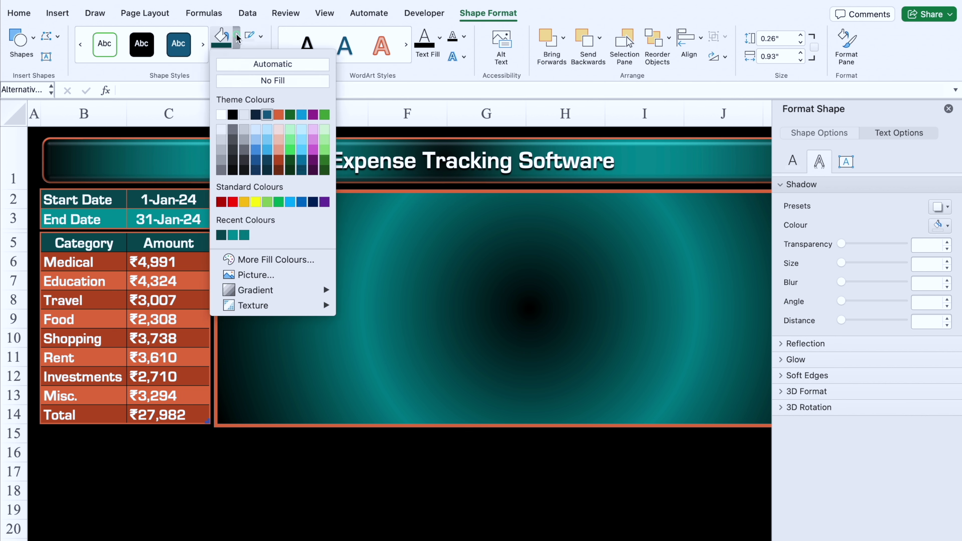
left_click(233, 235)
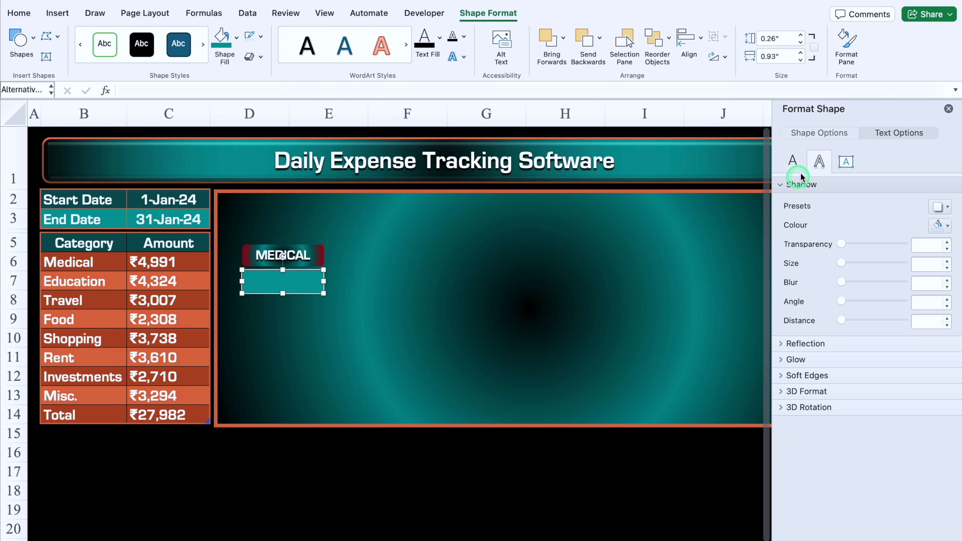
left_click(819, 134)
left_click(819, 162)
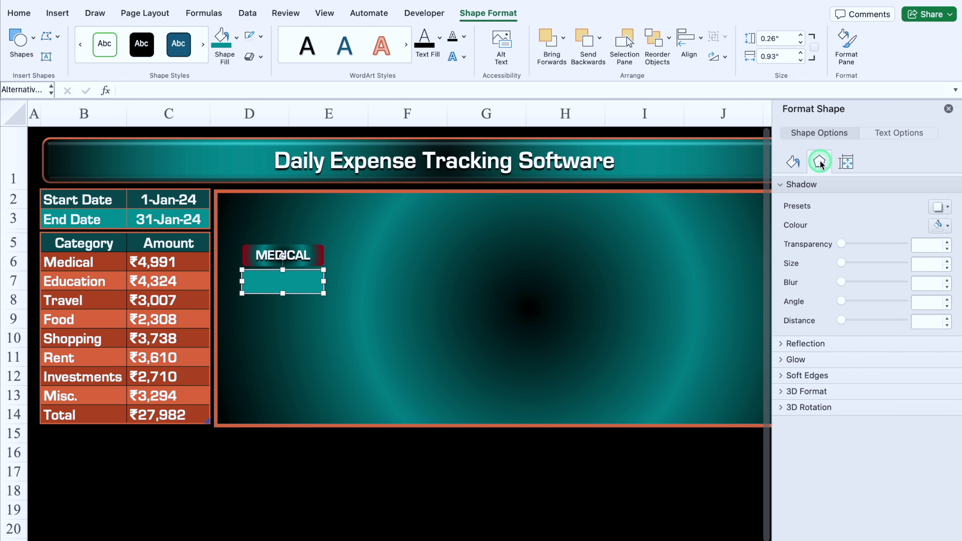
left_click(946, 227)
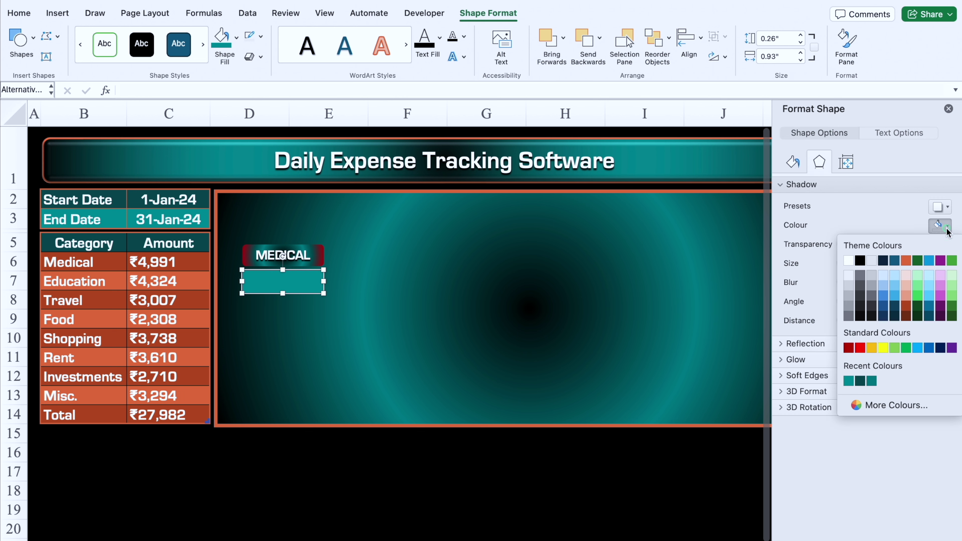
left_click(886, 341)
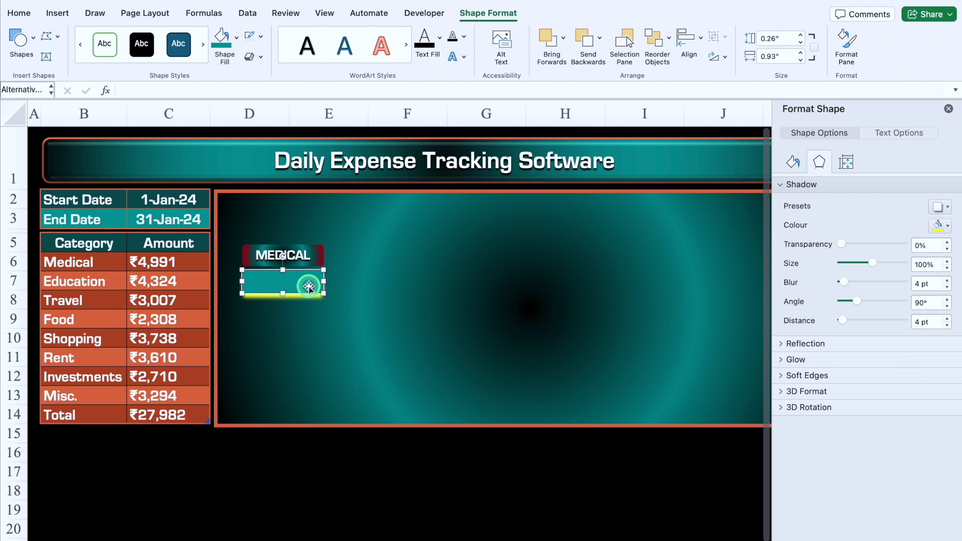
Step: Duplicate the MEDICAL label and its teal box together three times, placing the copies in a row across the panel
left_click(313, 261, "shift")
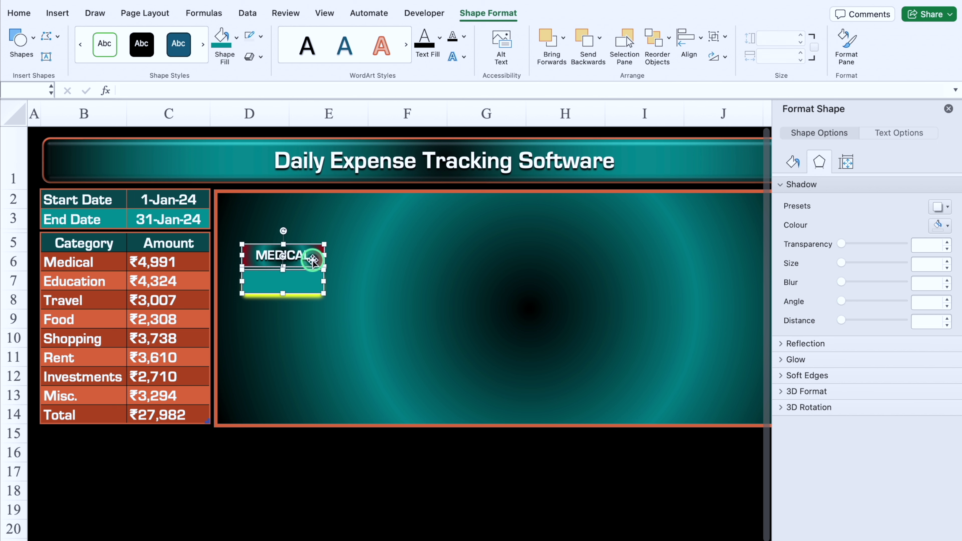
left_click_drag(313, 261, 627, 288)
left_click_drag(57, 264, 106, 406)
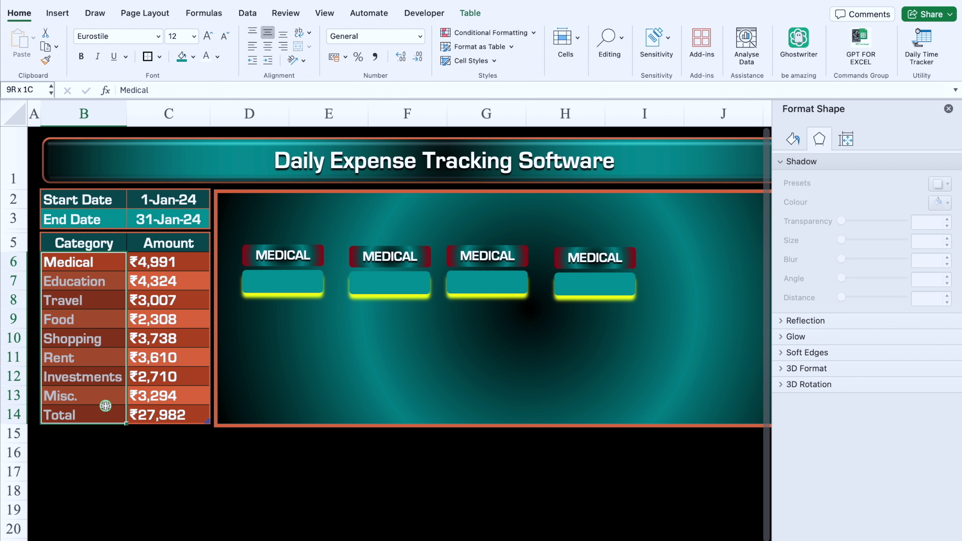
left_click(303, 326)
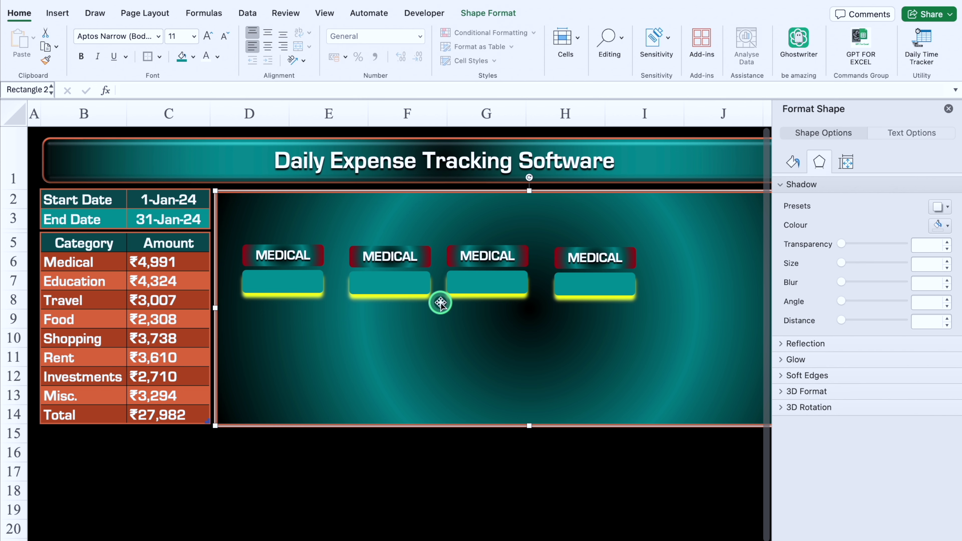
Step: Widen all four MEDICAL labels and their teal boxes together by the same amount
left_click(603, 283)
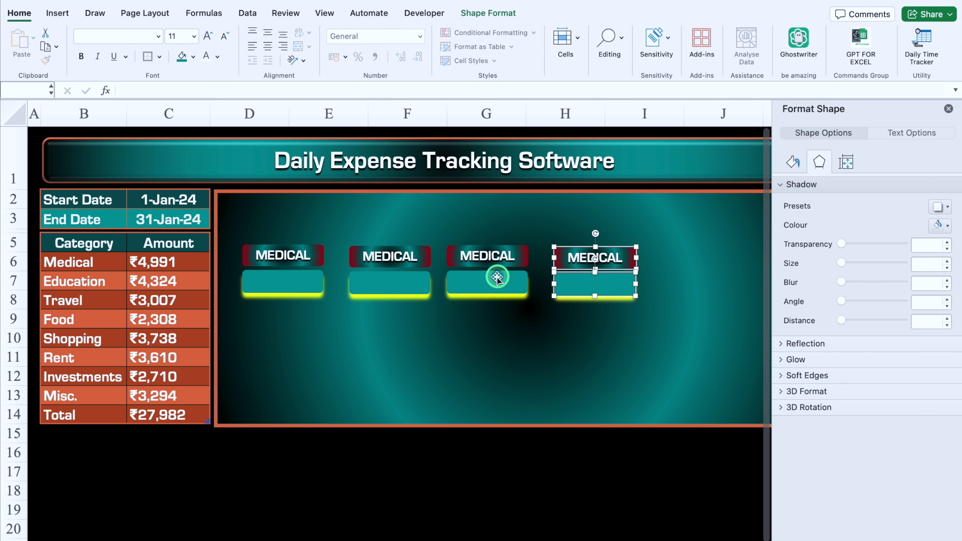
left_click(418, 275, "shift")
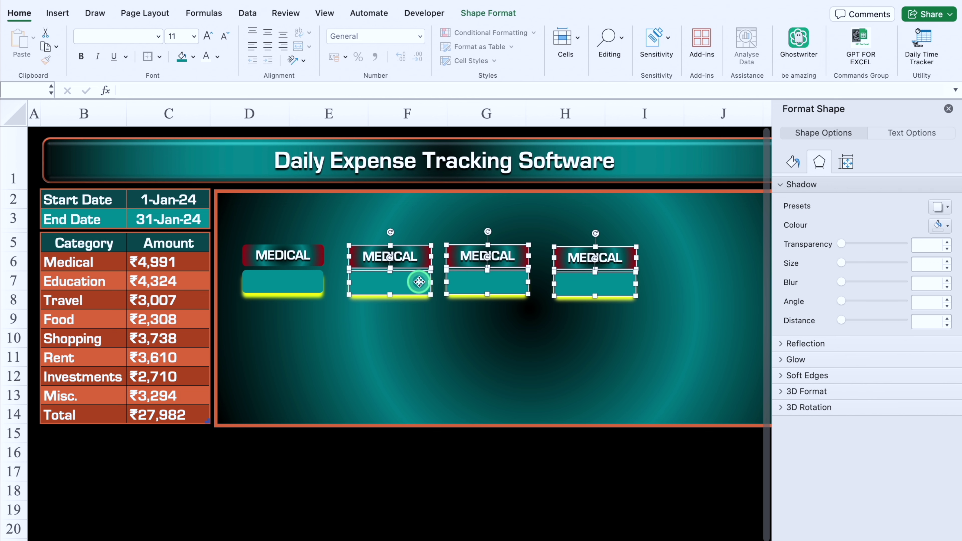
left_click(317, 281, "shift")
left_click_drag(639, 285, 655, 287)
left_click(949, 109)
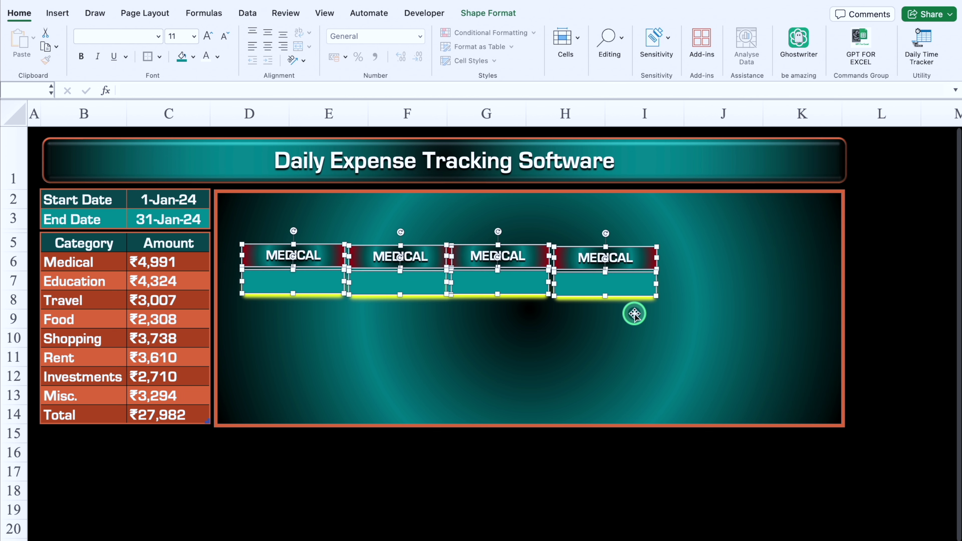
Step: Duplicate the four cards into a second row below and spread the upper row's cards across the panel
left_click_drag(591, 296, 589, 403)
left_click_drag(634, 289, 712, 258)
left_click(632, 256)
left_click_drag(530, 257, 569, 254)
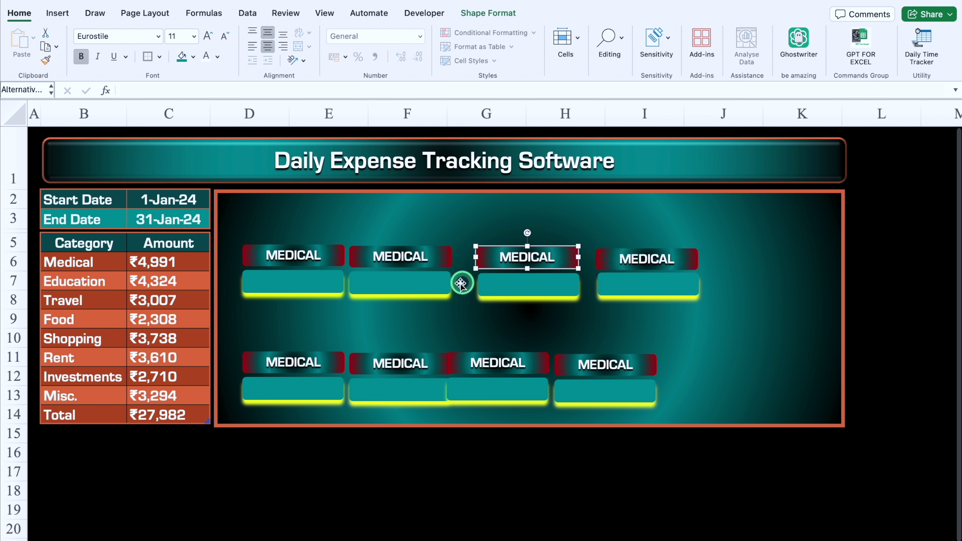
left_click_drag(648, 258, 762, 257)
left_click_drag(526, 256, 576, 256)
left_click_drag(402, 256, 432, 256)
left_click_drag(348, 292, 341, 292)
Step: Spread the lower row's cards across the panel so they sit beneath the upper cards
left_click(604, 393)
left_click_drag(604, 393, 732, 393)
left_click_drag(534, 390, 612, 387)
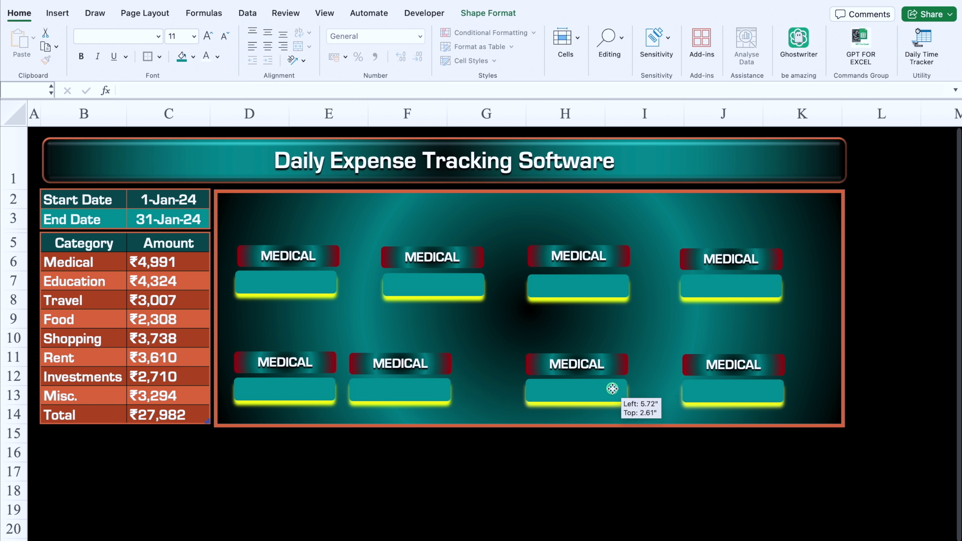
left_click_drag(397, 390, 432, 391)
Step: Rename the second, third and fourth labels of the upper row EDUCATION, TRAVEL and FOOD
left_click(430, 256)
left_click_drag(459, 257, 405, 258)
type("EDUCATION")
left_click_drag(610, 256, 553, 256)
type("TRAVEL")
left_click_drag(761, 259, 705, 259)
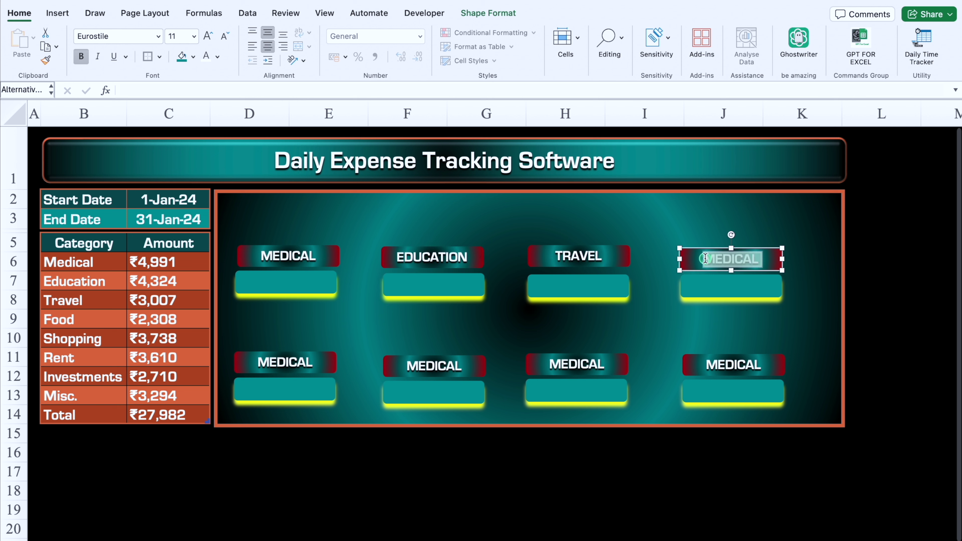
type("FOOD")
Step: Rename the lower row's labels SHOPPING, RENT, INVESTMENTS and MISC., widening the INVESTMENTS label slightly to fit its text
left_click_drag(321, 363, 256, 362)
type("SHOPPING")
left_click_drag(463, 365, 395, 366)
type("RENT")
left_click_drag(621, 364, 554, 364)
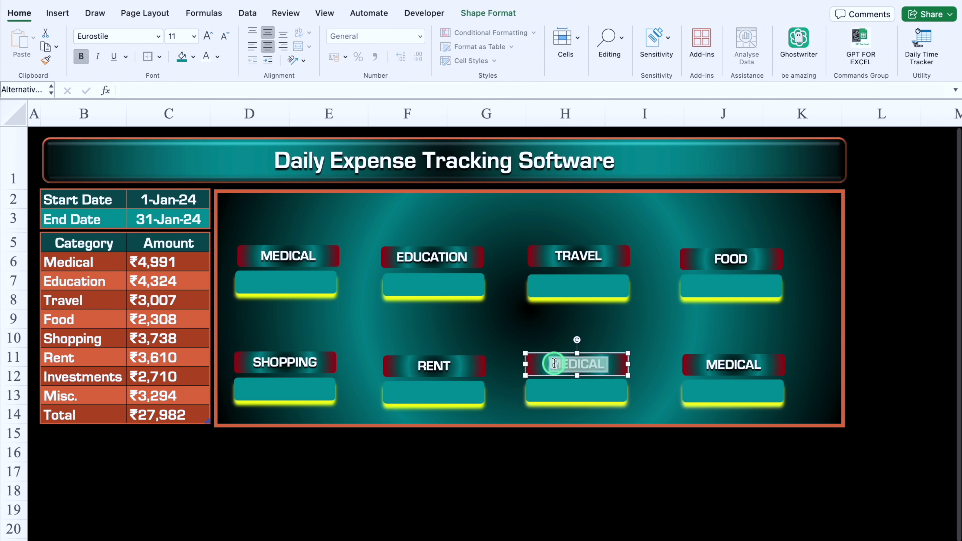
type("INVESTMENTS")
left_click_drag(628, 364, 635, 362)
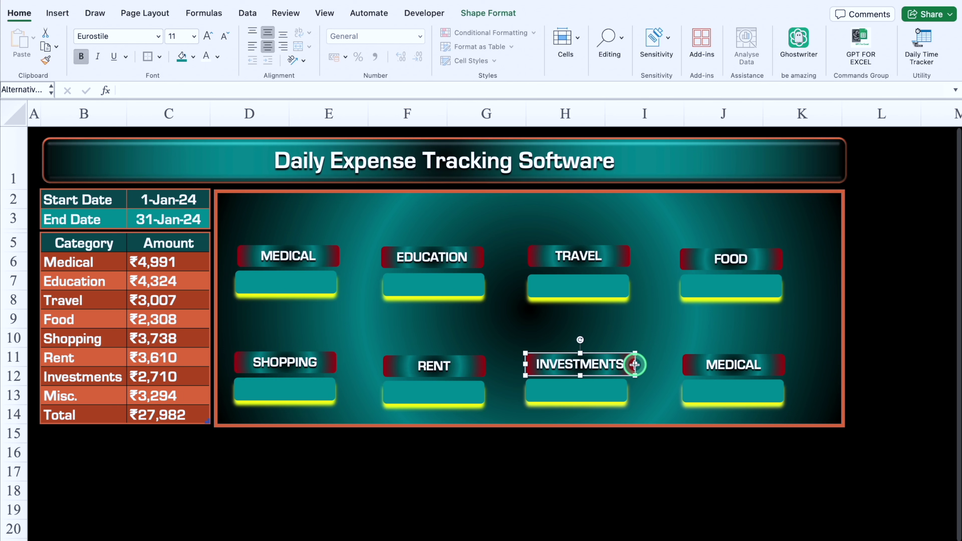
left_click_drag(765, 364, 702, 364)
type("MISC.")
key("Escape")
key("Escape")
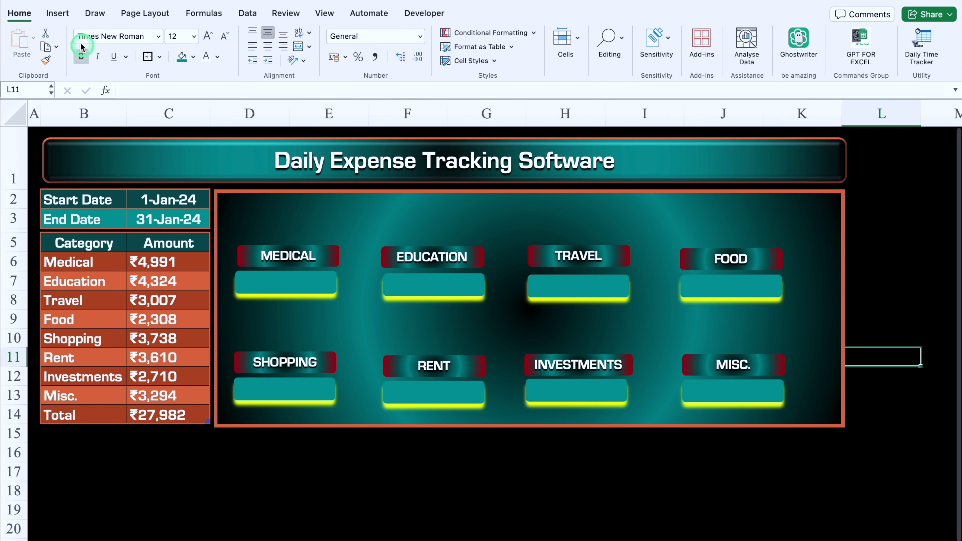
Step: Insert the red first-aid kit picture from a file, placed over the cells
left_click(55, 14)
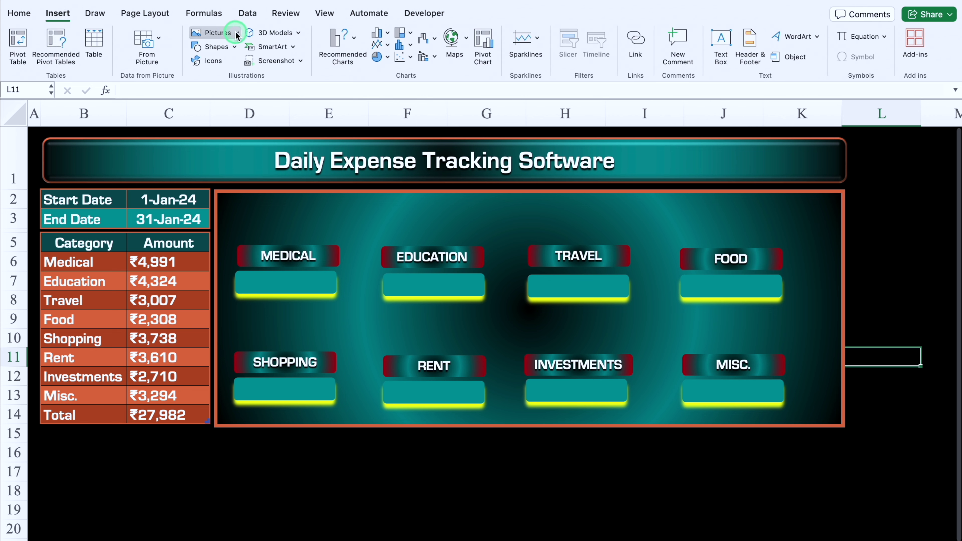
left_click(214, 32)
mouse_move(278, 57)
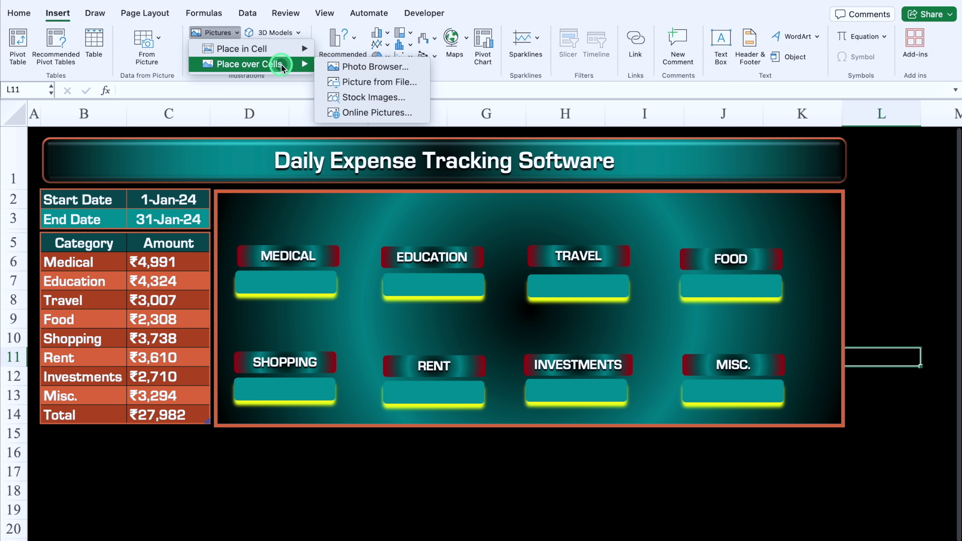
left_click(367, 82)
left_click(825, 455)
Step: Shrink the first-aid kit picture to icon size and centre it above the MEDICAL label
left_click_drag(904, 390, 277, 196)
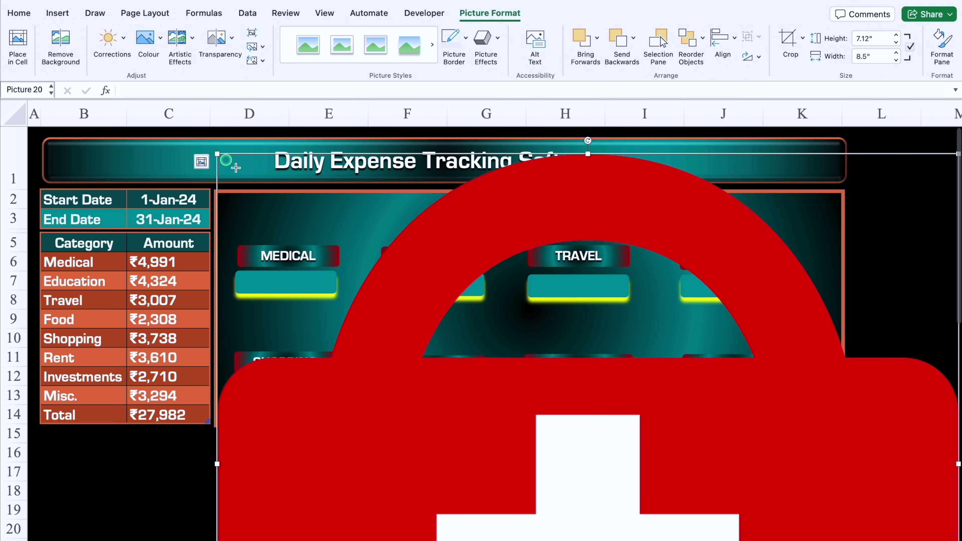
left_click_drag(219, 155, 563, 441)
left_click_drag(715, 507, 323, 235)
left_click_drag(189, 169, 296, 219)
left_click_drag(317, 250, 302, 237)
left_click_drag(285, 223, 293, 225)
left_click(361, 404)
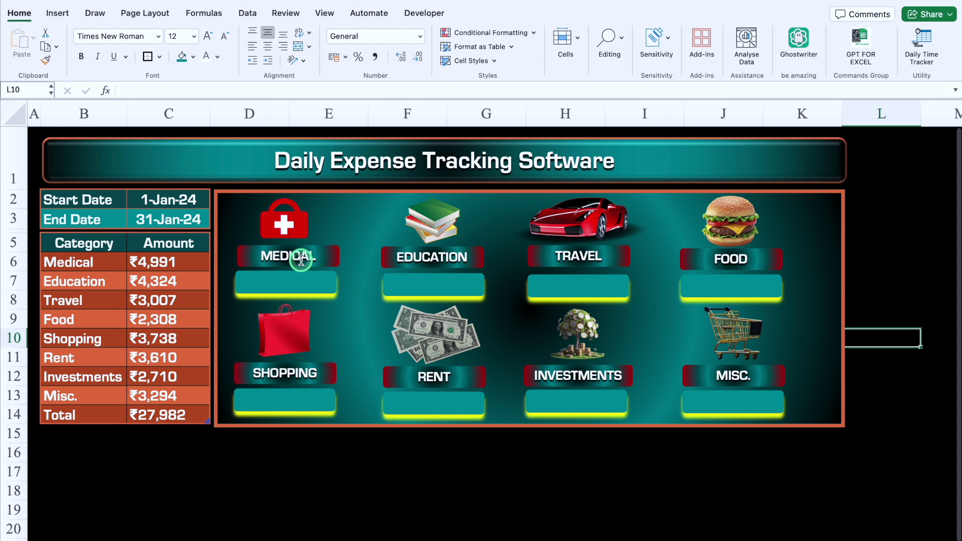
Step: Link the teal box under MEDICAL to the amount in cell C6 with the formula =$C$6
left_click(289, 283)
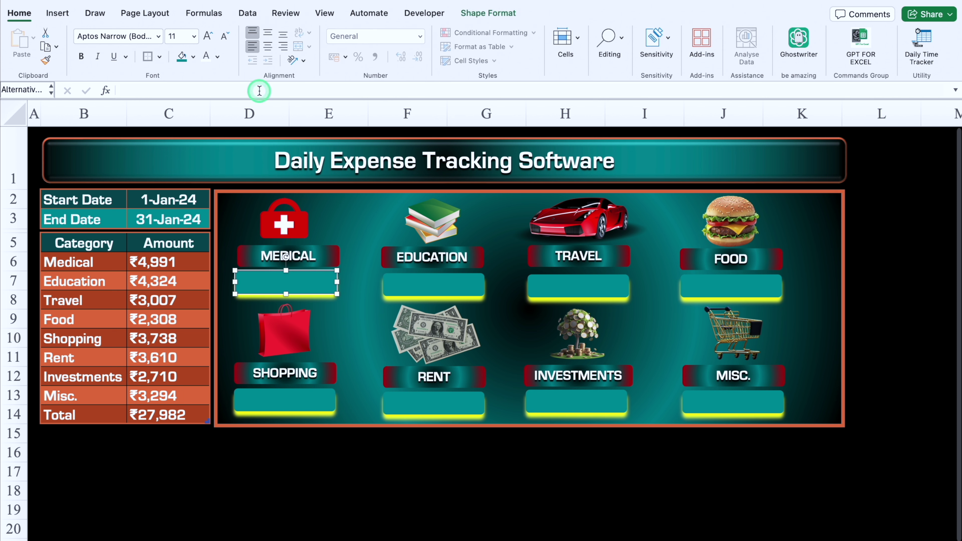
type("=")
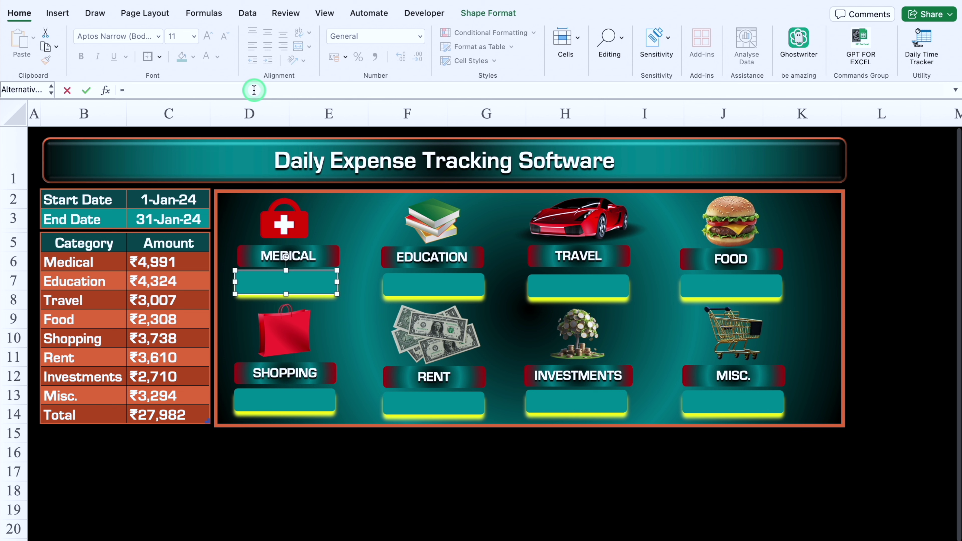
left_click(182, 264)
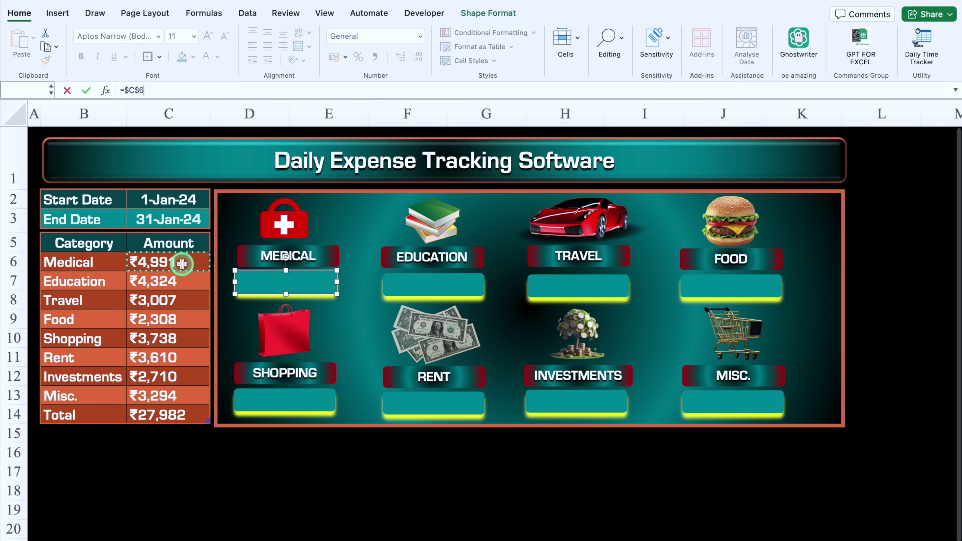
key("Return")
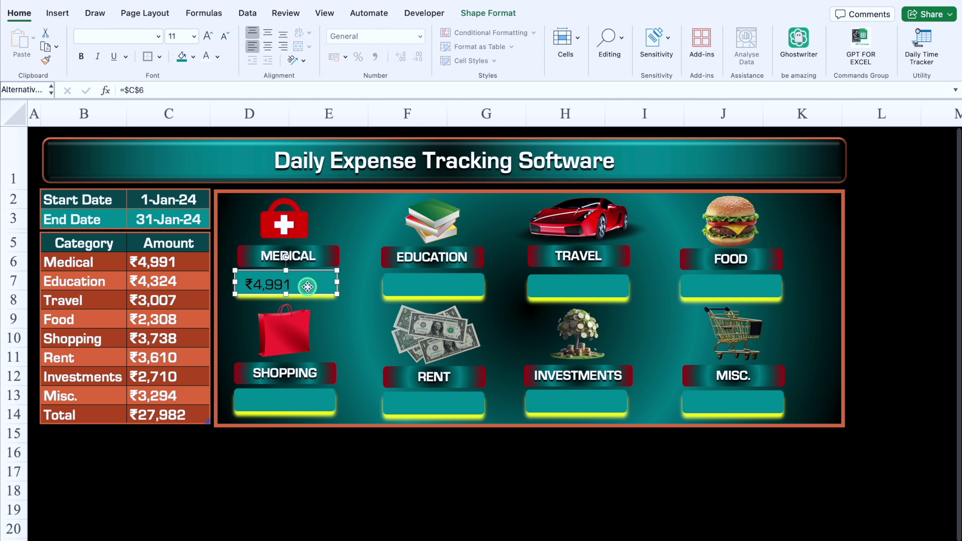
Step: Link the box under EDUCATION to =$C$7 and the box under TRAVEL to =$C$8
left_click(441, 289)
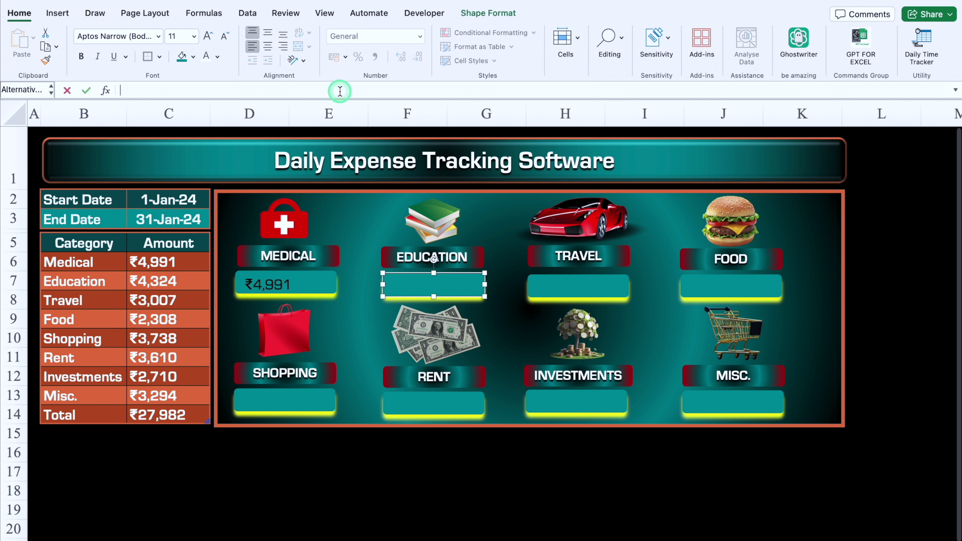
left_click(173, 281)
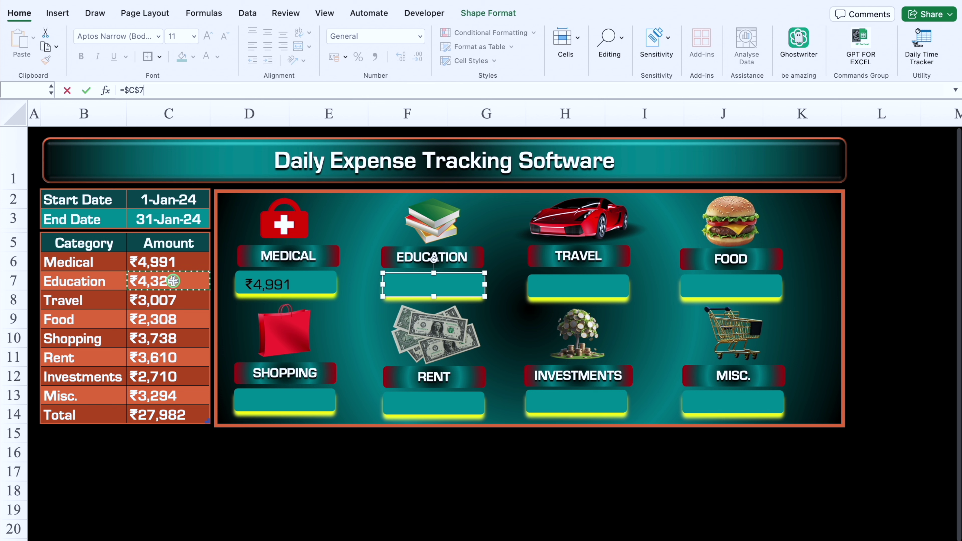
key("Return")
left_click(568, 286)
left_click(291, 90)
type("=")
left_click(181, 293)
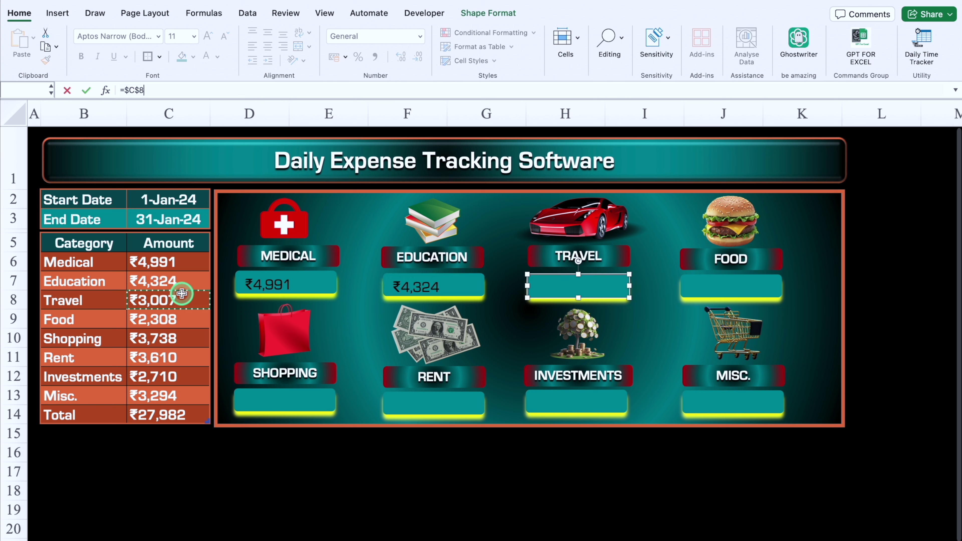
key("Return")
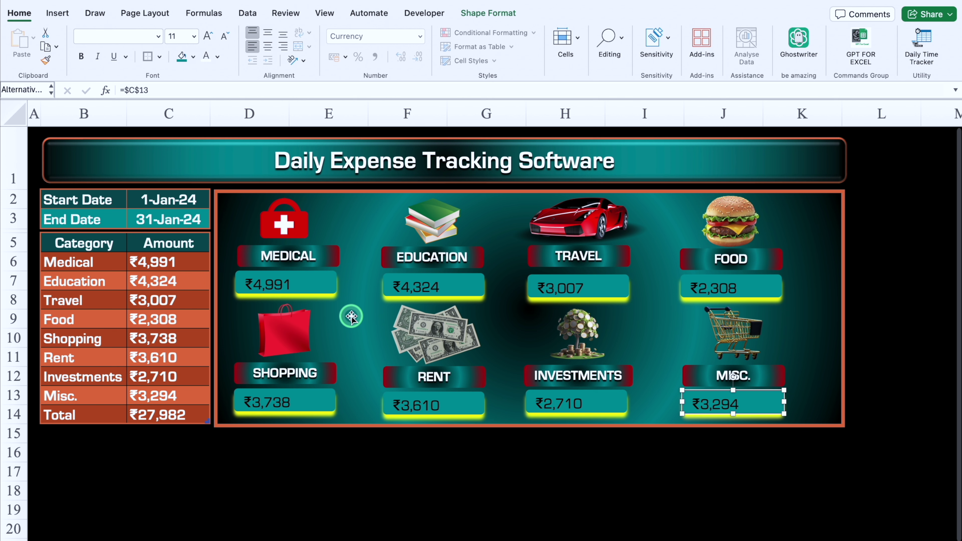
Step: Centre the amounts horizontally and vertically in all eight teal boxes
left_click(324, 290)
left_click(456, 282, "shift")
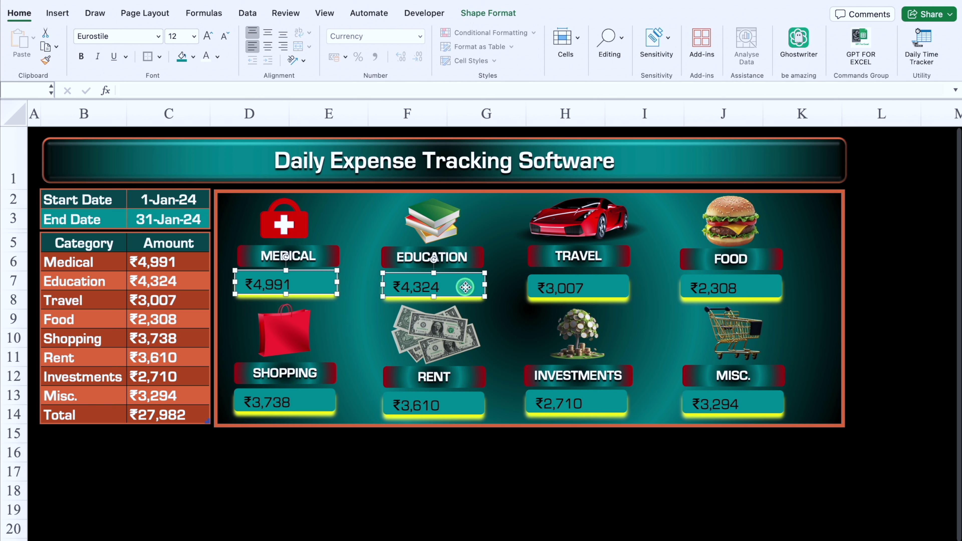
left_click(605, 289, "shift")
left_click(752, 287, "shift")
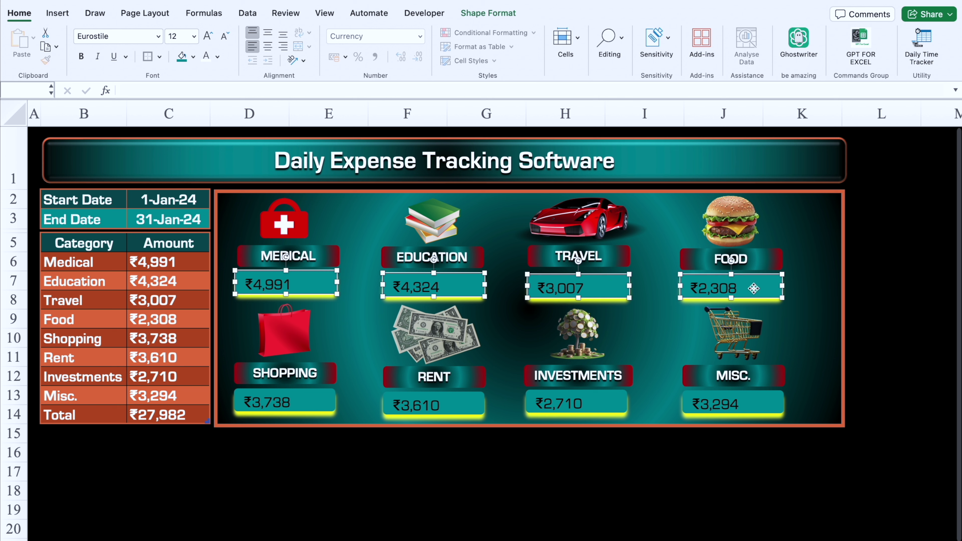
left_click(756, 401, "shift")
left_click(595, 403, "shift")
left_click(467, 401, "shift")
left_click(318, 400, "shift")
left_click(268, 32)
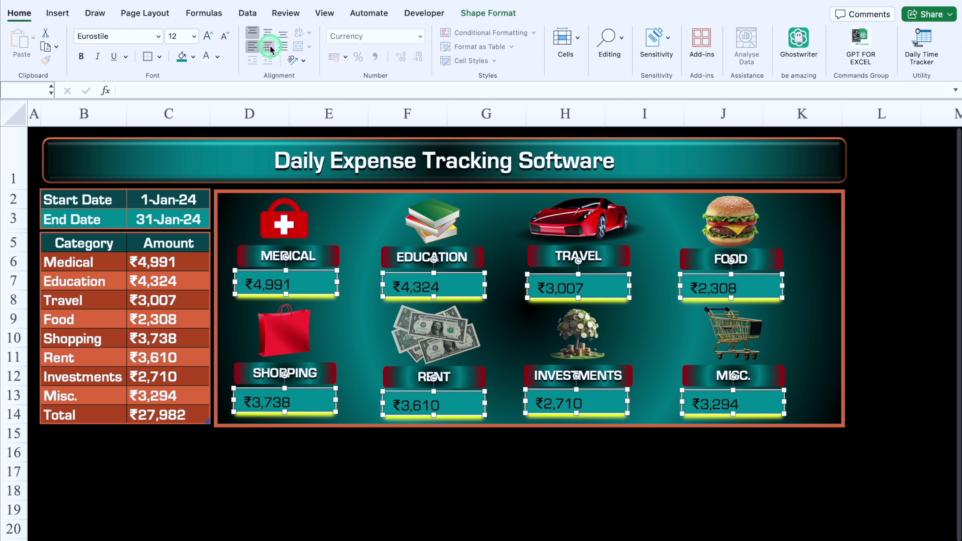
left_click(269, 46)
left_click(269, 35)
Step: Make the amounts in the eight boxes white and bold, and enlarge their font by two increments
left_click(206, 57)
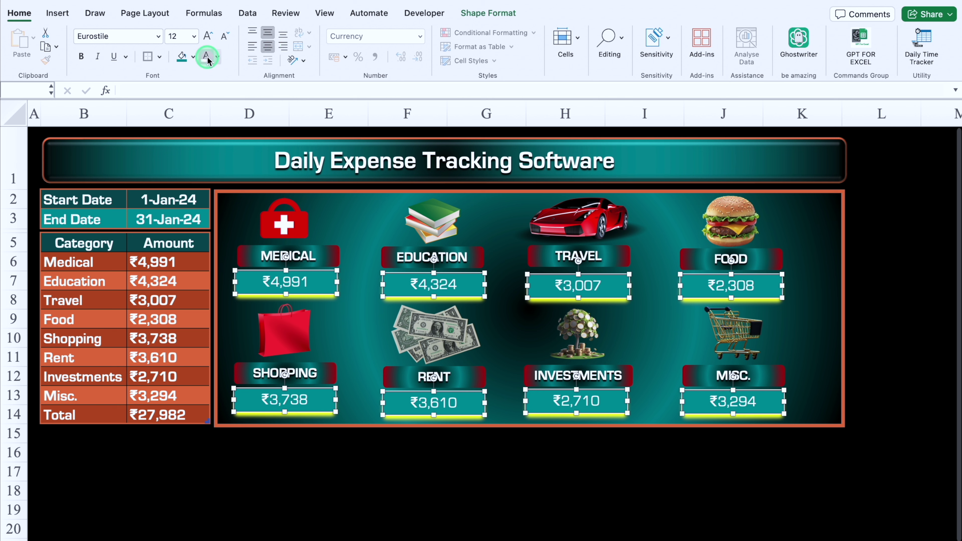
left_click(81, 56)
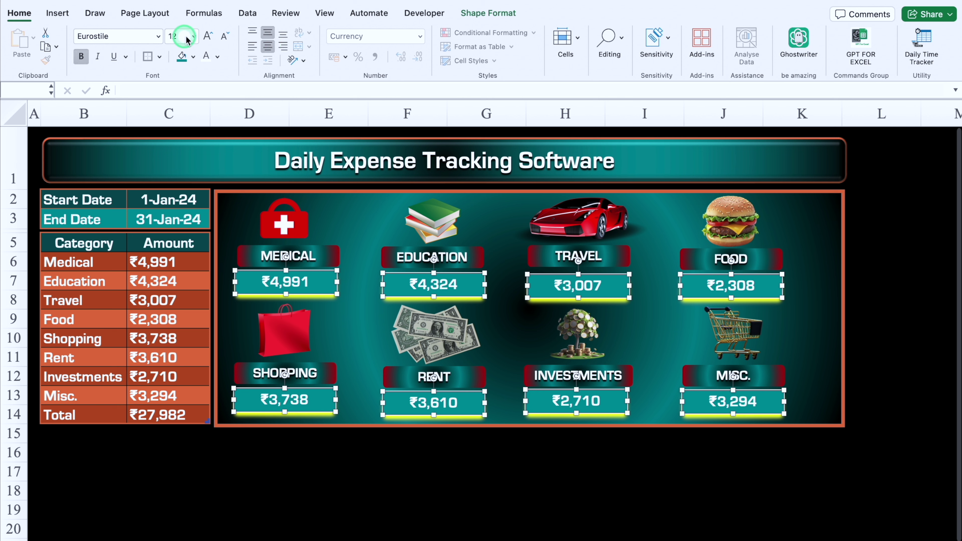
left_click(208, 35)
left_click(207, 36)
Step: Fill the Total row, cells B14:C14, with dark teal
left_click_drag(85, 417, 161, 419)
left_click(201, 63)
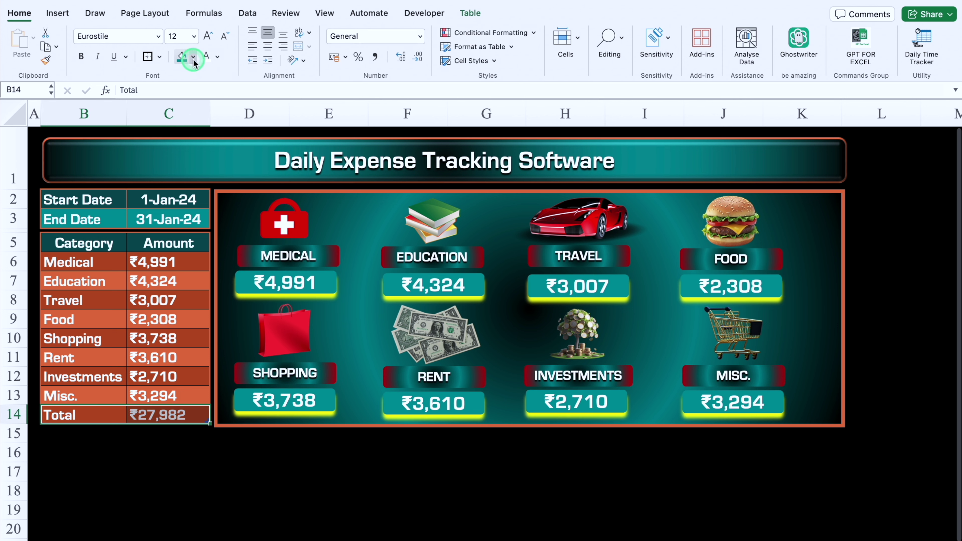
left_click(193, 57)
left_click(201, 227)
Step: Insert a doughnut chart of the category amounts in B6:C13, excluding the Total row
left_click(89, 260)
left_click_drag(128, 264, 171, 394)
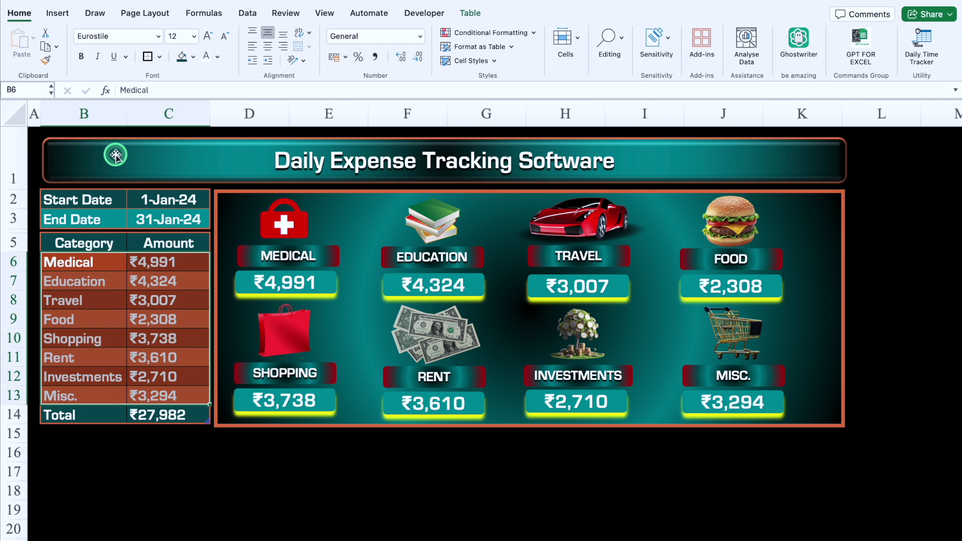
left_click(57, 13)
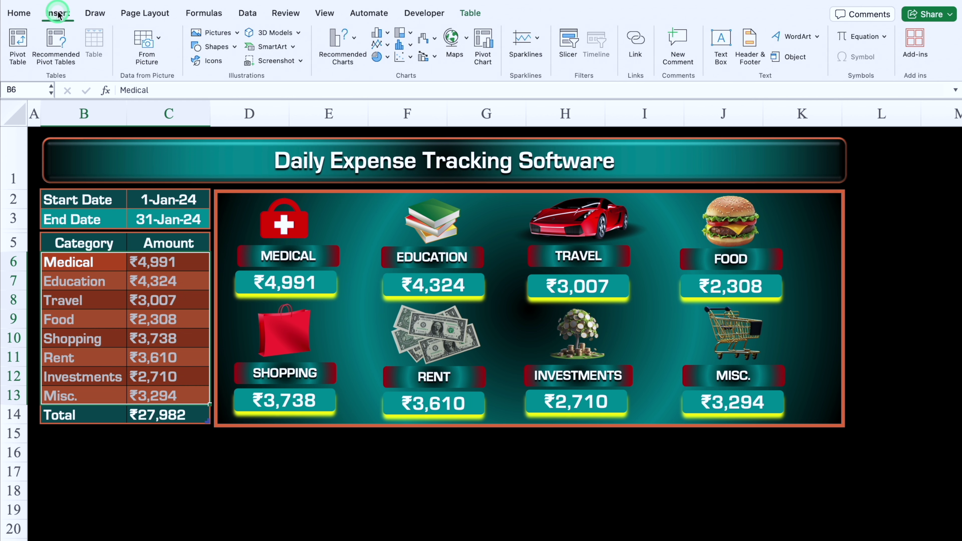
left_click(387, 60)
left_click(400, 276)
Step: Apply the light chart style with percentage labels on a thick ring and the legend above it, and delete the chart title
double_click(644, 329)
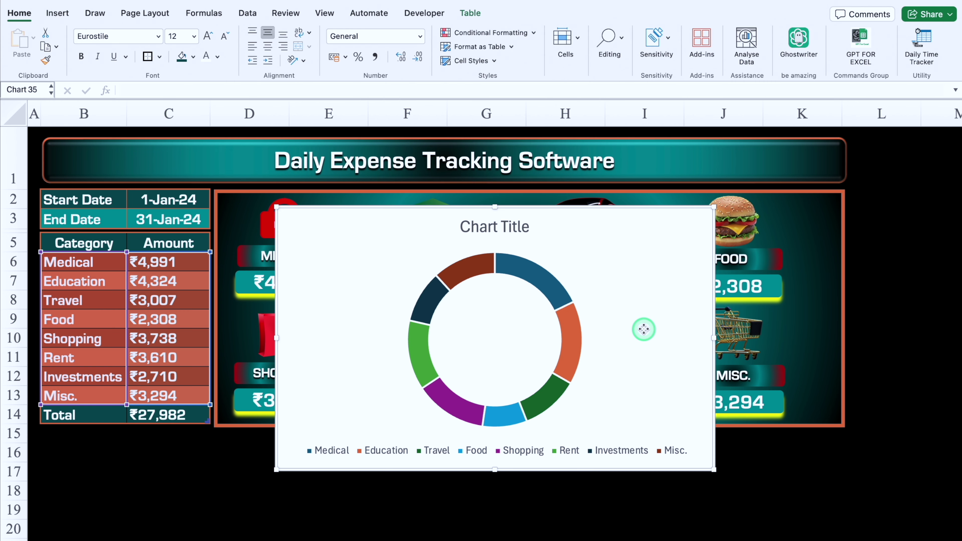
left_click(385, 67)
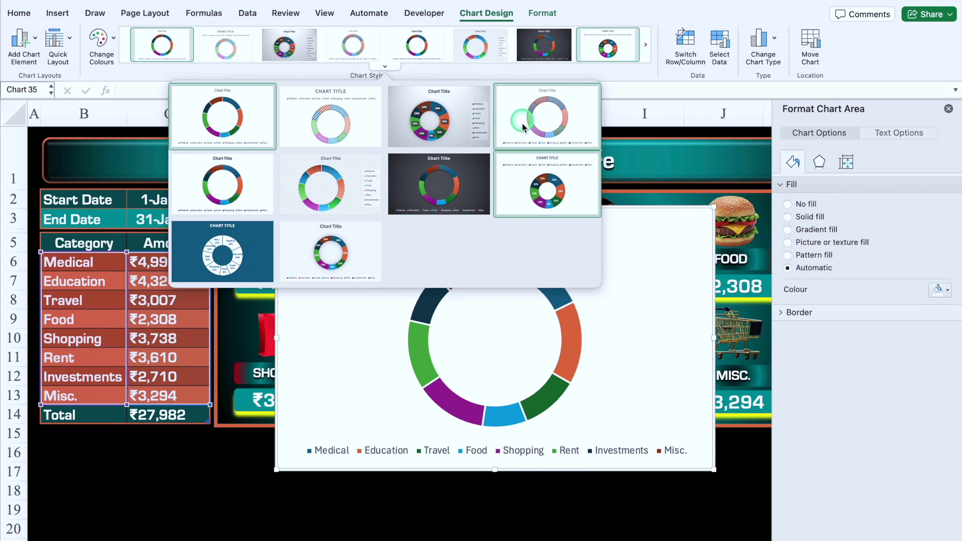
left_click(532, 181)
left_click(949, 109)
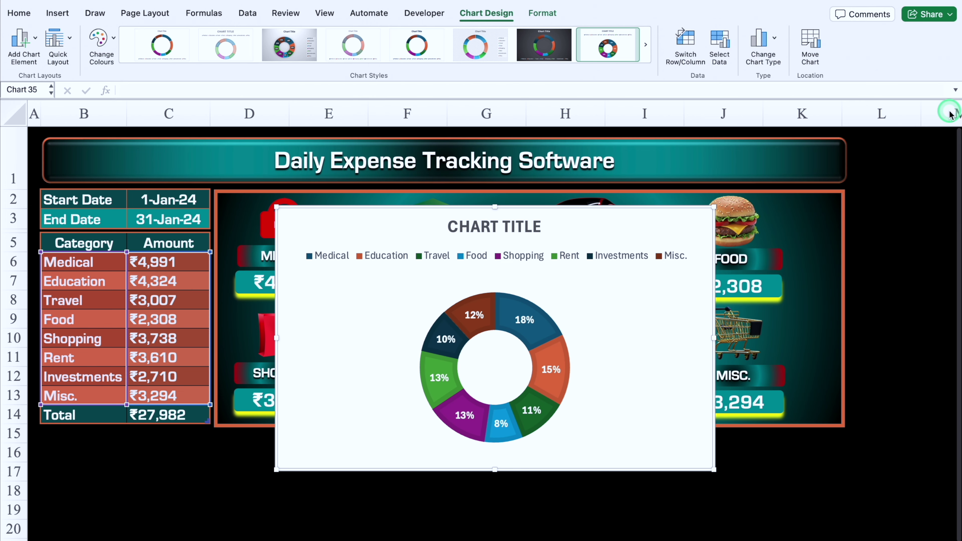
left_click(521, 238)
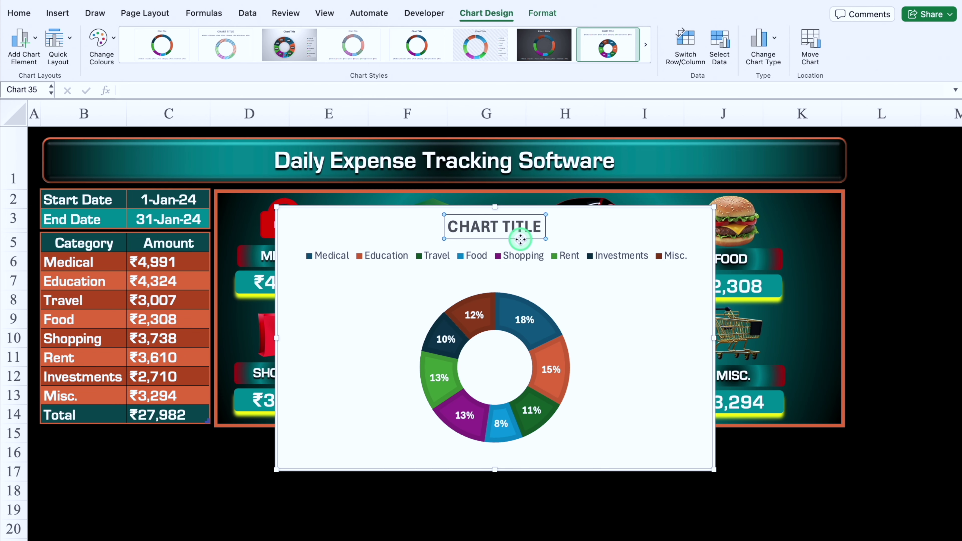
key("Delete")
Step: Remove the doughnut chart's title and set its legend position to Left
left_click(521, 224)
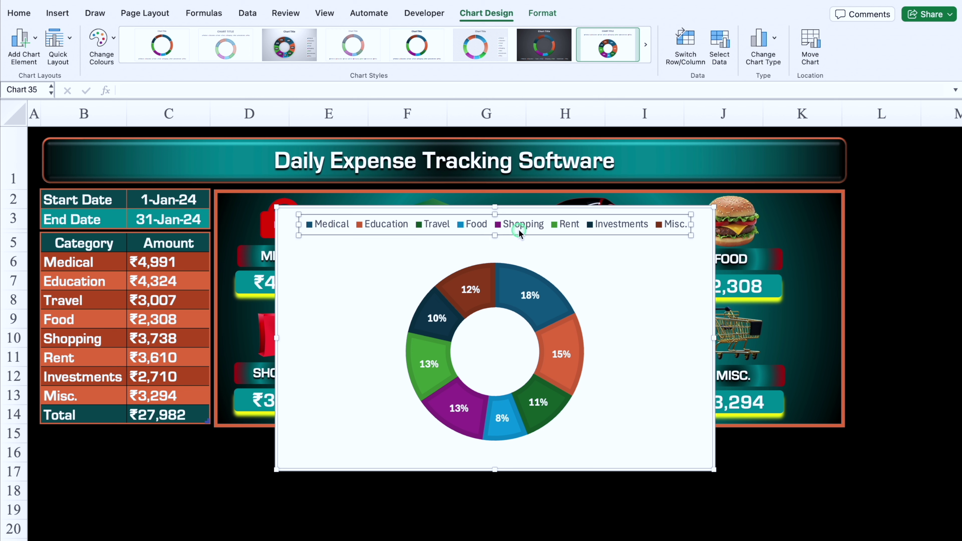
left_click(34, 39)
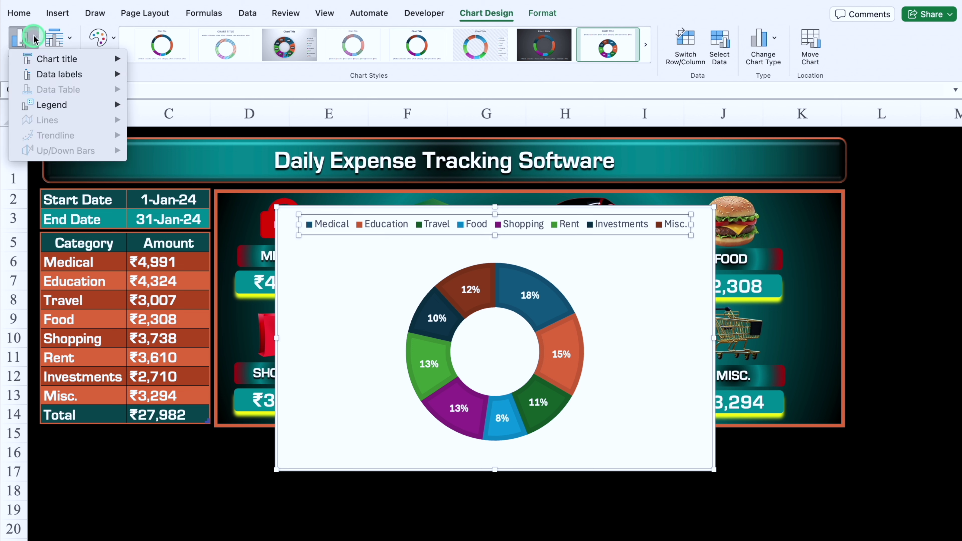
left_click(75, 105)
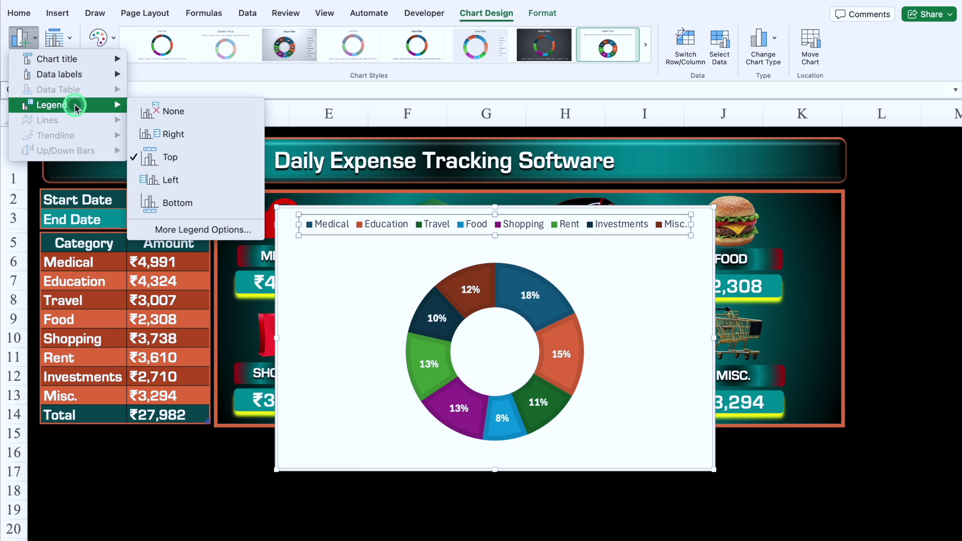
left_click(171, 179)
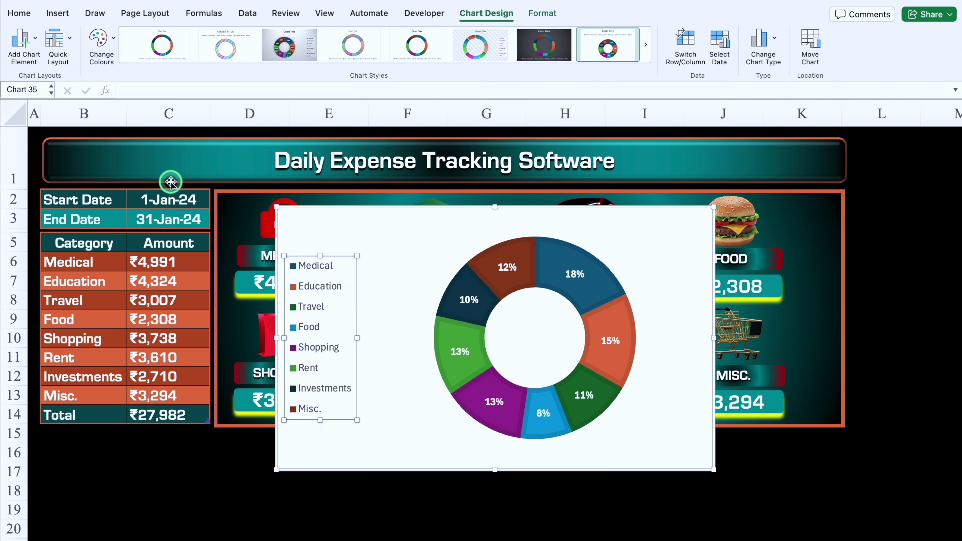
Step: Reduce the doughnut hole size to make the chart's ring much thicker
left_click(615, 302)
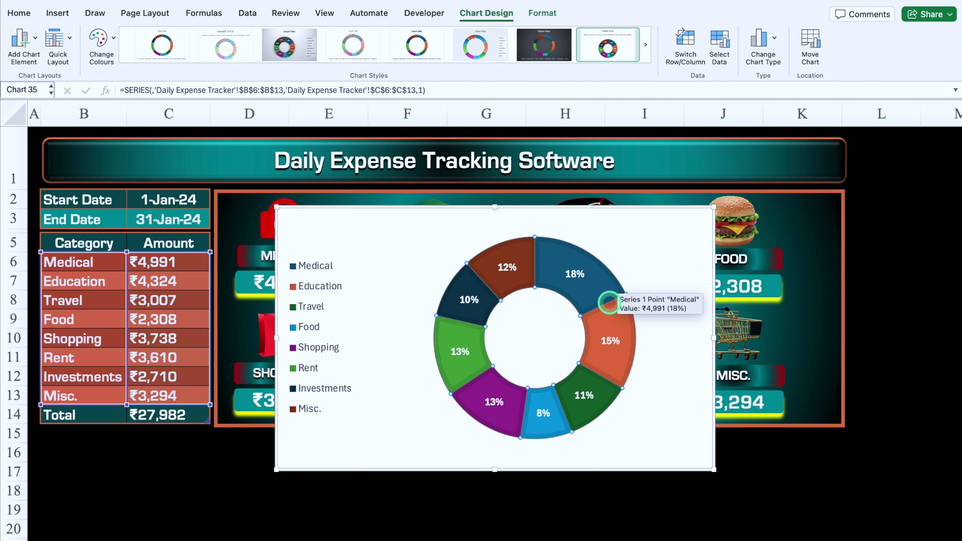
double_click(615, 302)
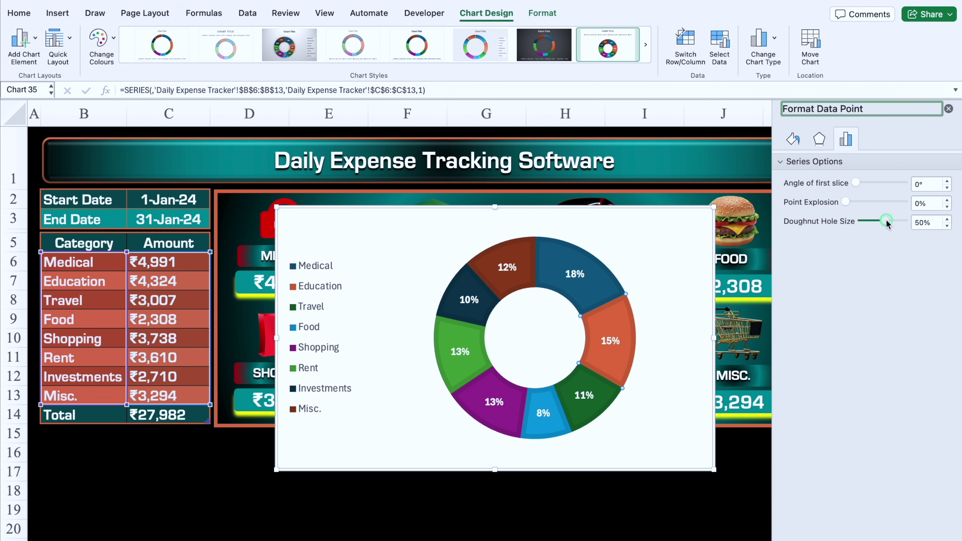
left_click_drag(869, 224, 875, 224)
key("Escape")
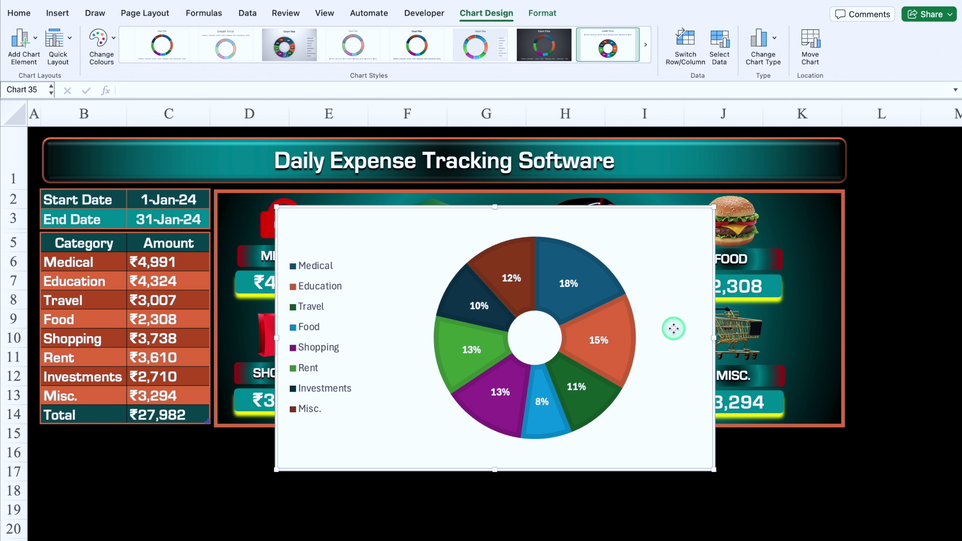
Step: Set the doughnut chart area to No fill
right_click(674, 331)
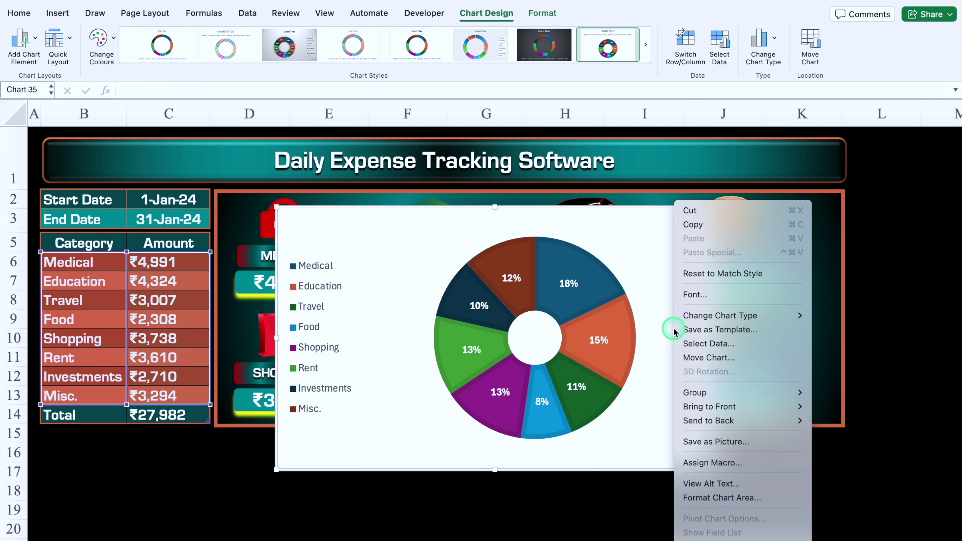
left_click(720, 497)
left_click(792, 206)
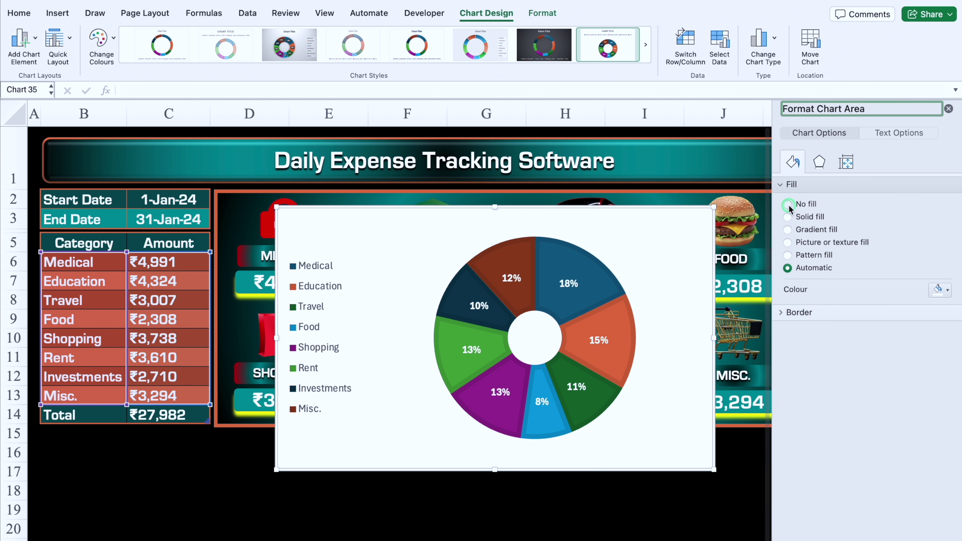
left_click(948, 109)
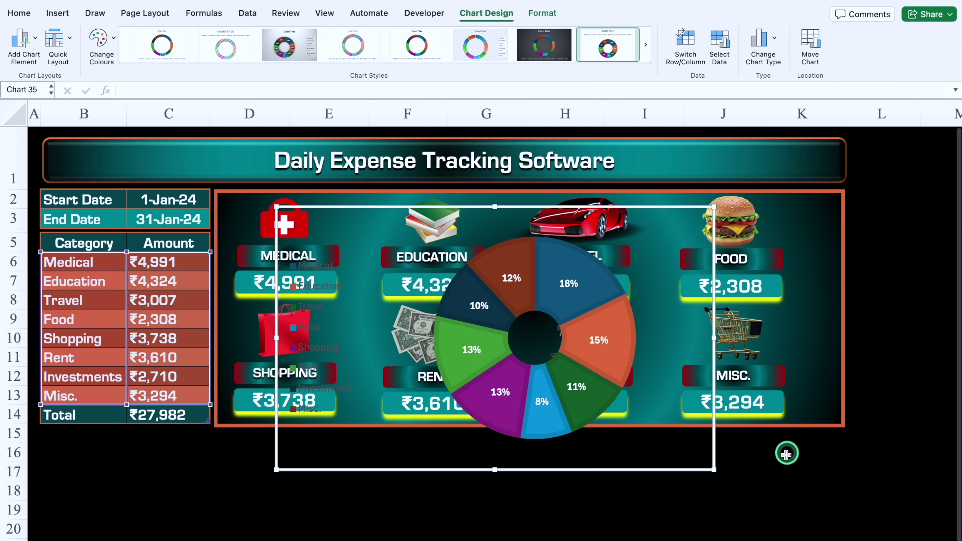
Step: Move the doughnut chart beside the category card panel, starting in column L, and shrink it to end in column O
scroll(801, 418, "down", 3)
left_click_drag(492, 372, 874, 327)
left_click_drag(947, 326, 847, 274)
Step: Make the doughnut chart's legend text white
left_click(665, 173)
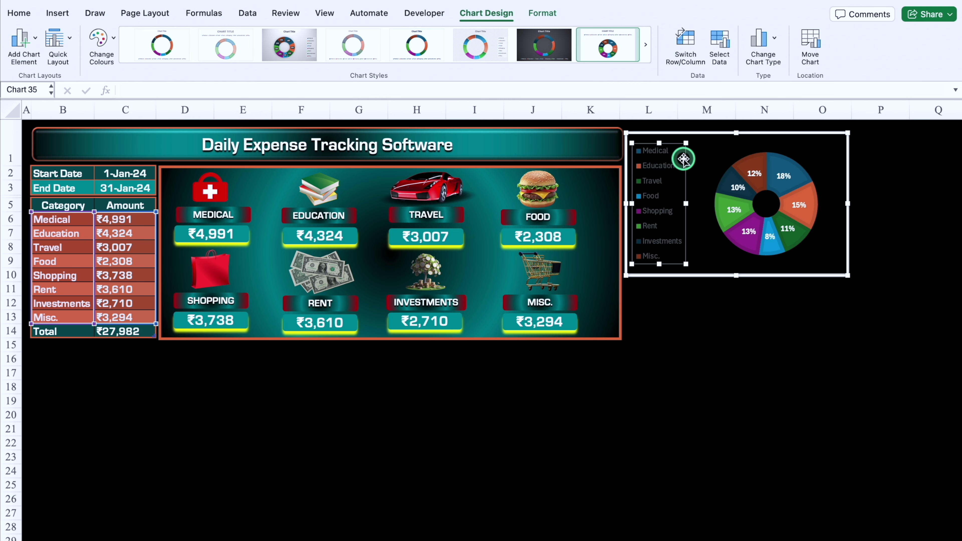
left_click_drag(684, 159, 685, 159)
left_click(20, 12)
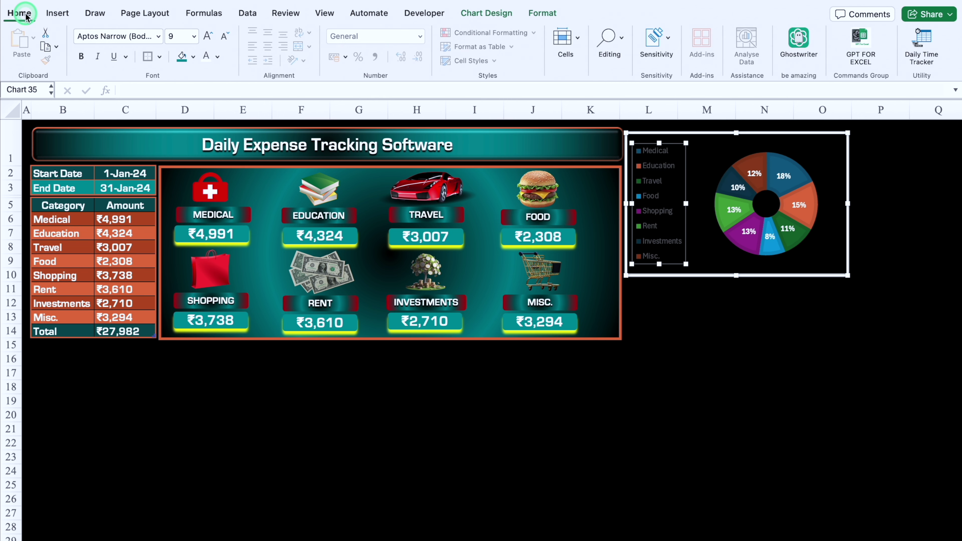
left_click(207, 60)
Step: Place a slightly smaller copy of the doughnut chart below the original and change the copy to a clustered bar chart
left_click_drag(847, 275, 769, 384)
left_click(816, 365)
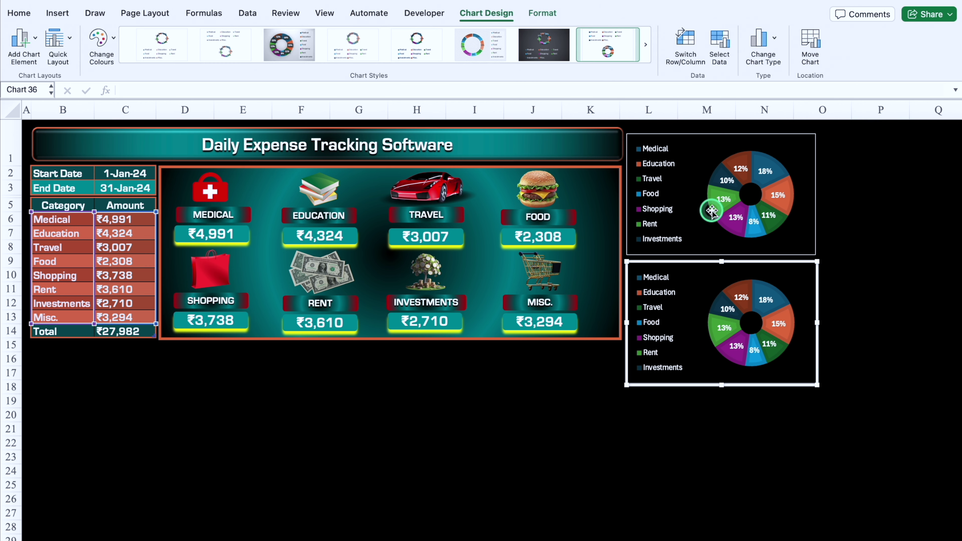
left_click(775, 40)
left_click(817, 61)
left_click(588, 341)
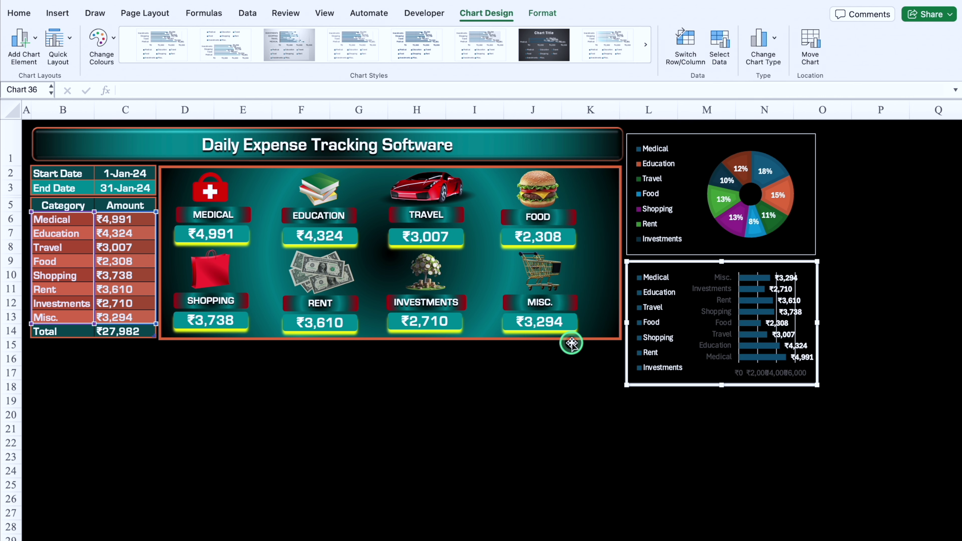
Step: Widen the bar chart into column P and delete its gridlines, category axis and value axis
left_click_drag(817, 323, 891, 325)
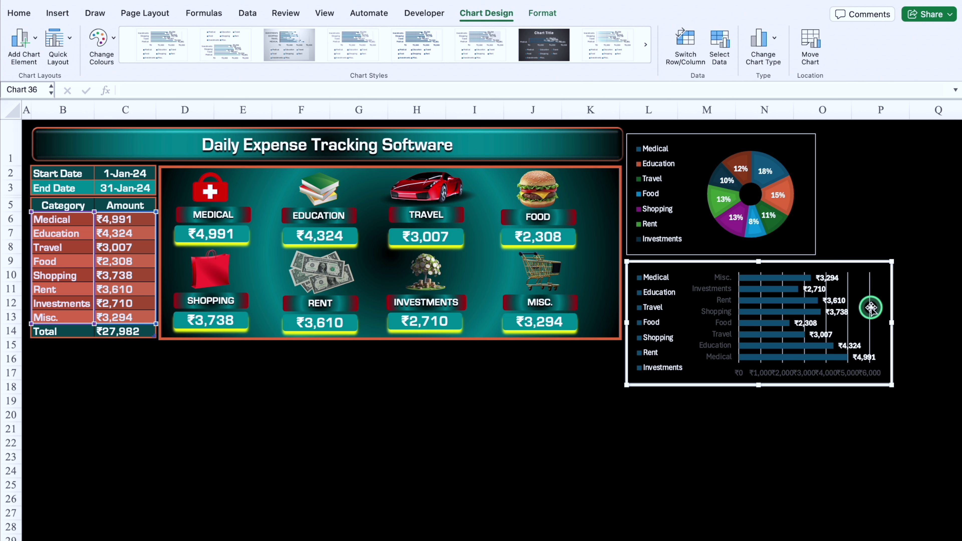
left_click(848, 289)
left_click(778, 377)
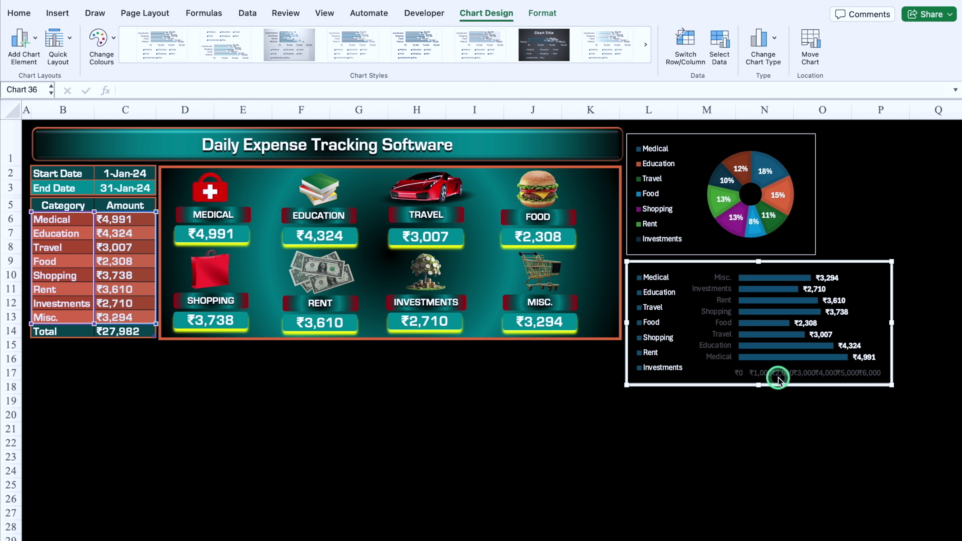
left_click(692, 317)
key("Delete")
left_click(703, 332)
left_click(737, 376)
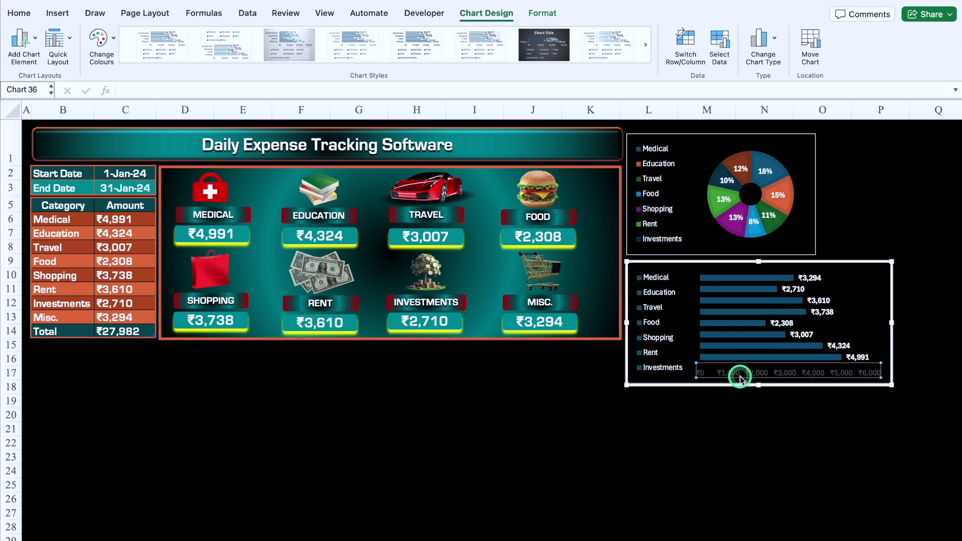
key("Delete")
Step: Fill the upper four bars individually: Misc. red, Investments yellow, Rent light green and Shopping white
left_click(727, 281)
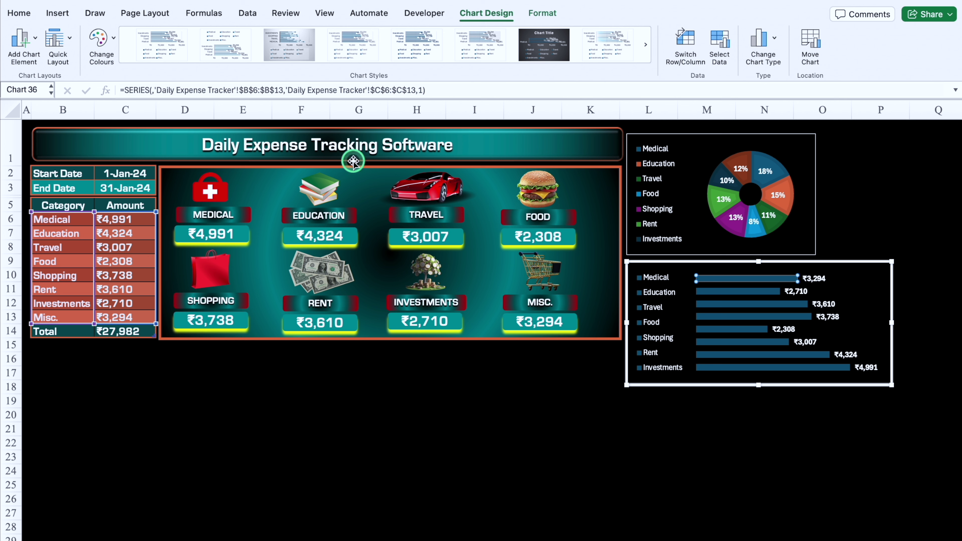
left_click(20, 14)
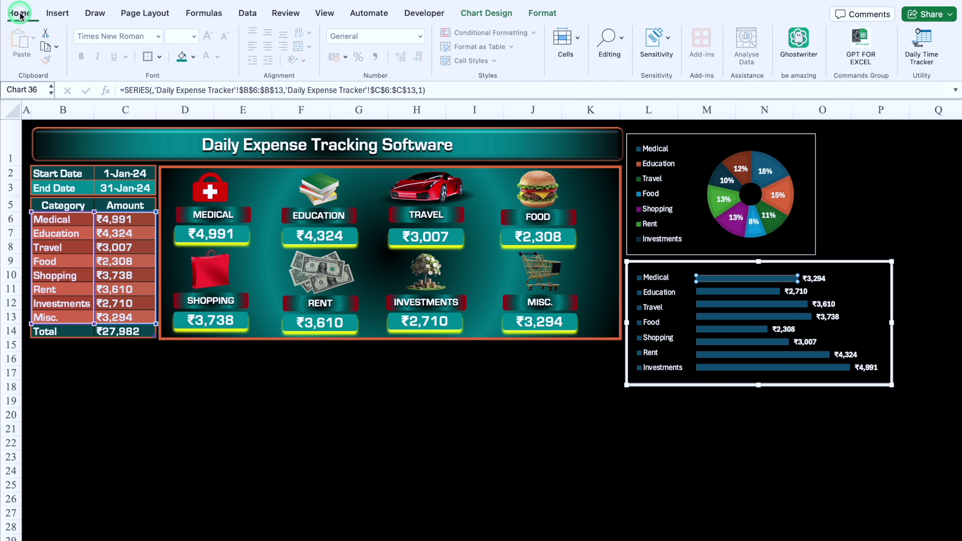
left_click(193, 57)
left_click(198, 219)
left_click(700, 291)
left_click(193, 58)
left_click(220, 219)
left_click(752, 304)
left_click(194, 57)
left_click(232, 218)
left_click(750, 317)
left_click(194, 57)
left_click(185, 130)
Step: Fill the remaining four bars individually: Food purple, Travel orange, Education light blue and Medical gold
left_click(717, 329)
left_click(194, 57)
left_click(277, 130)
left_click(742, 342)
left_click(194, 57)
left_click(243, 130)
left_click(761, 354)
left_click(194, 57)
left_click(254, 217)
left_click(772, 367)
left_click(194, 57)
left_click(208, 218)
Step: Widen the doughnut chart to match the bar chart and increase the height of rows 2 to 14
left_click(814, 193)
left_click_drag(816, 193, 889, 197)
left_click(12, 174)
left_click_drag(12, 175, 13, 331)
left_click_drag(13, 324, 13, 317)
left_click_drag(12, 230, 11, 211)
Step: Fit both charts in one stack beside the card panel, ending in column O, and extend the title banner to their outer edge
left_click(886, 298)
left_click_drag(888, 300, 857, 273)
left_click(869, 396)
left_click_drag(896, 472, 855, 433)
left_click_drag(743, 144, 740, 178)
left_click(607, 144)
left_click_drag(621, 144, 855, 144)
Step: Give the doughnut chart area a thick orange outline
left_click(833, 181)
left_click(544, 13)
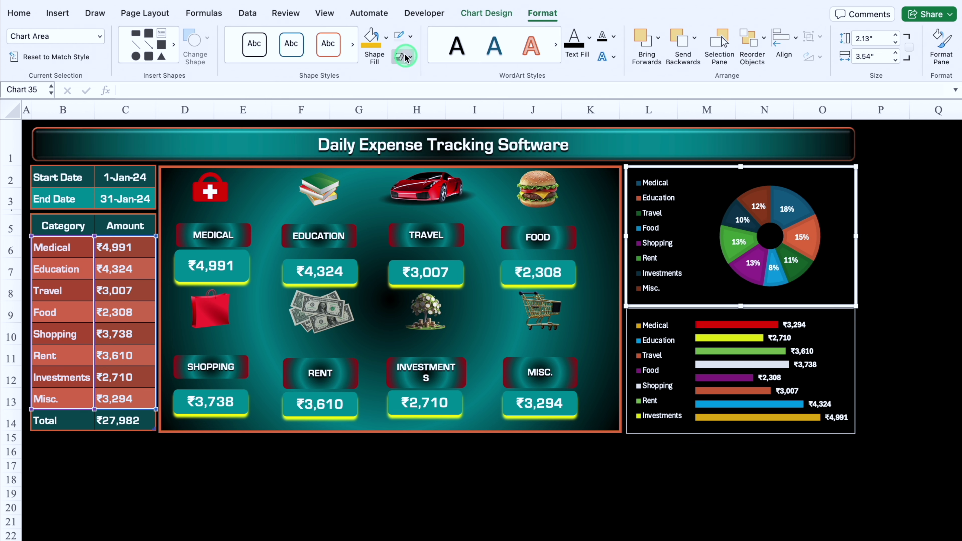
left_click(408, 47)
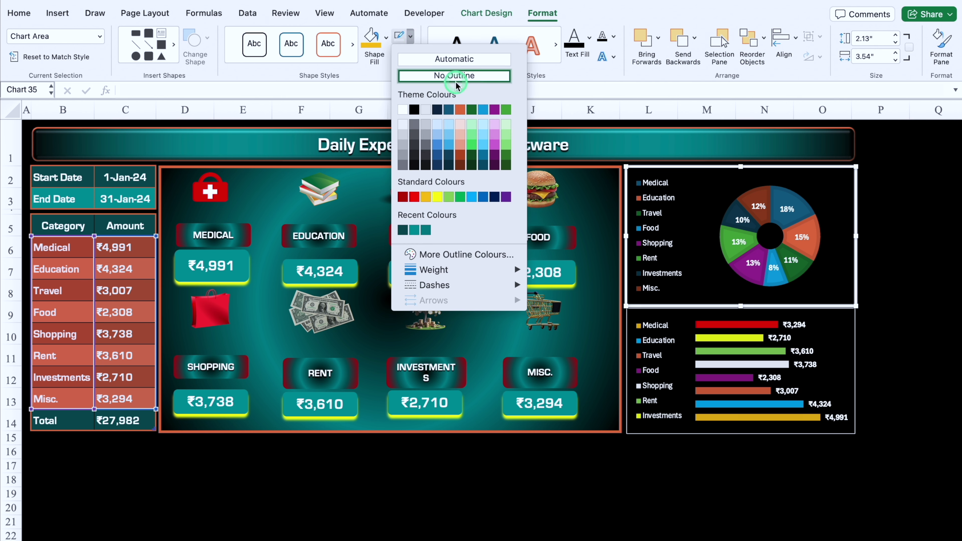
left_click(426, 166)
left_click(409, 36)
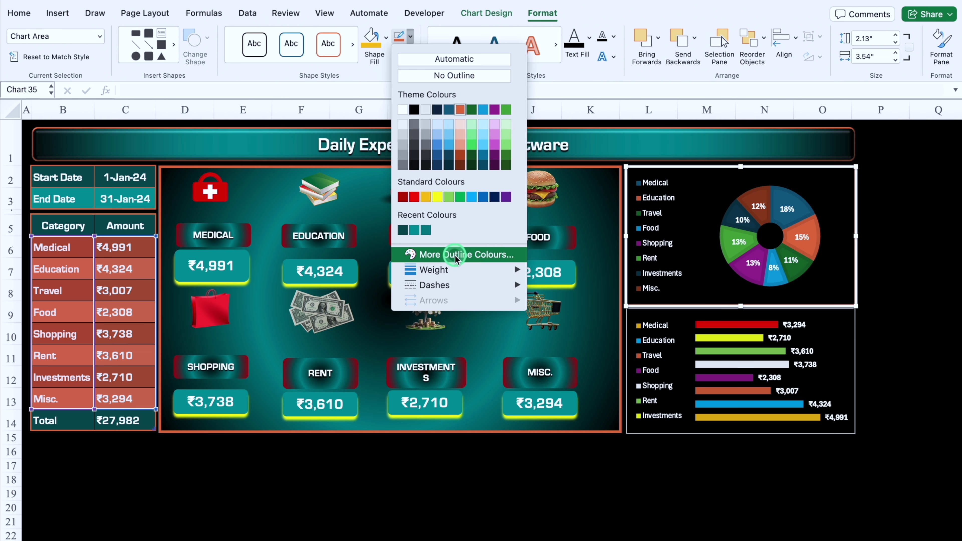
mouse_move(457, 270)
left_click(542, 377)
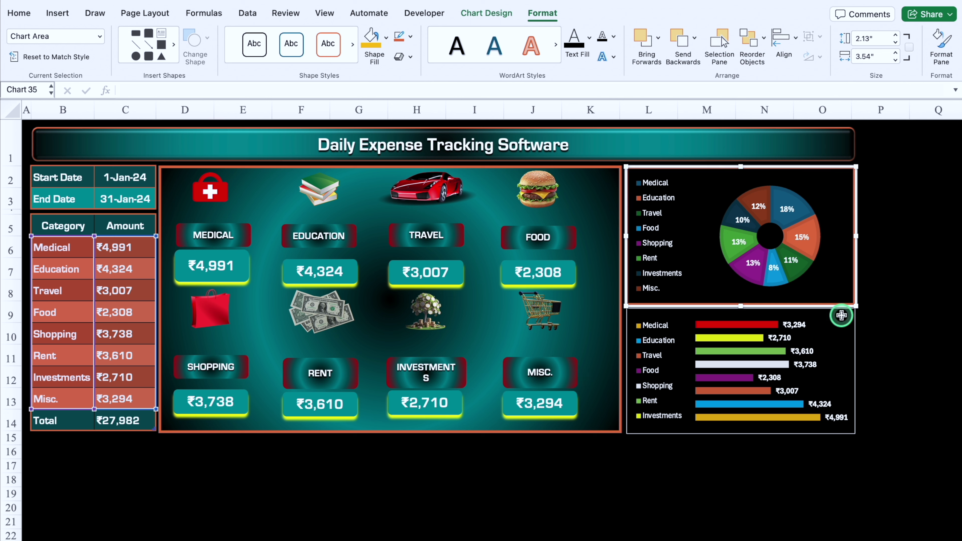
Step: Give the bar chart area the same thick orange outline as the doughnut chart
left_click(889, 320)
left_click(852, 358)
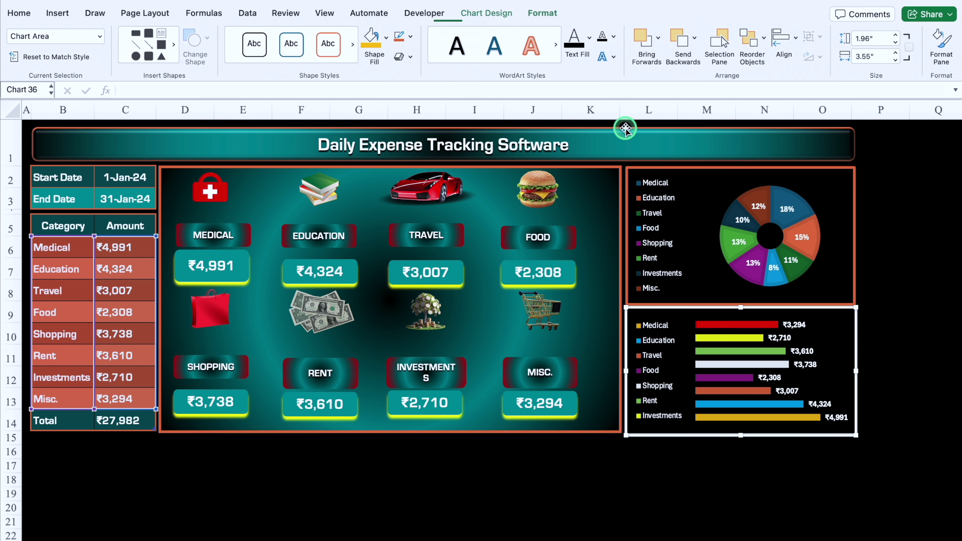
left_click(411, 37)
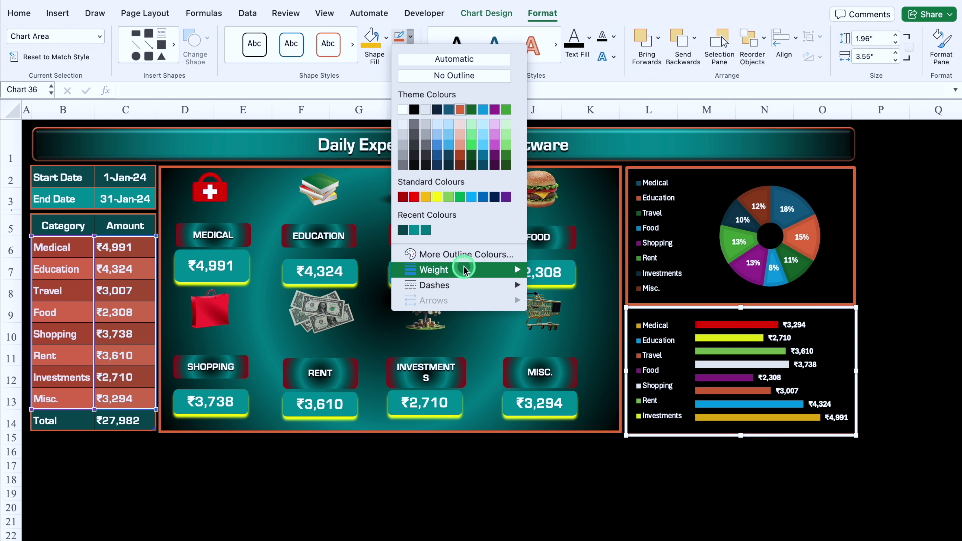
mouse_move(503, 270)
left_click(583, 377)
Step: Widen columns B and C together
left_click(904, 467)
left_click_drag(63, 110, 180, 108)
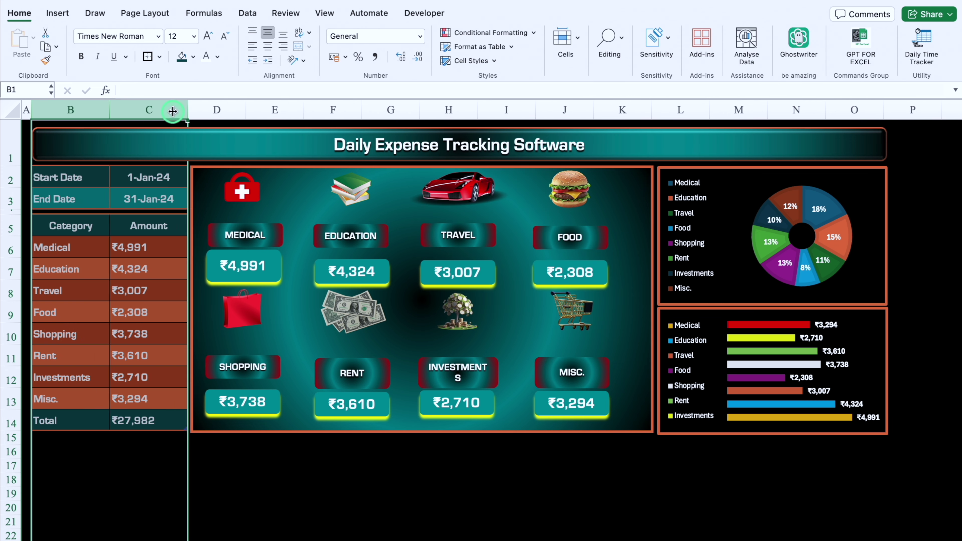
left_click(288, 479)
Step: Change the End Date in C3 to 31/03/2024 and the Start Date in C2 to 01/02/2024
left_click(171, 199)
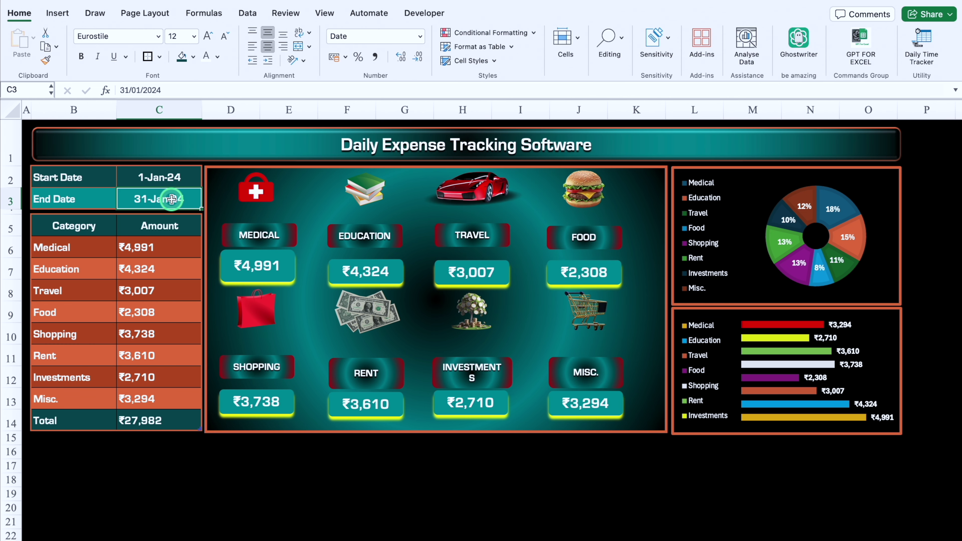
left_click(142, 93)
left_click(148, 177)
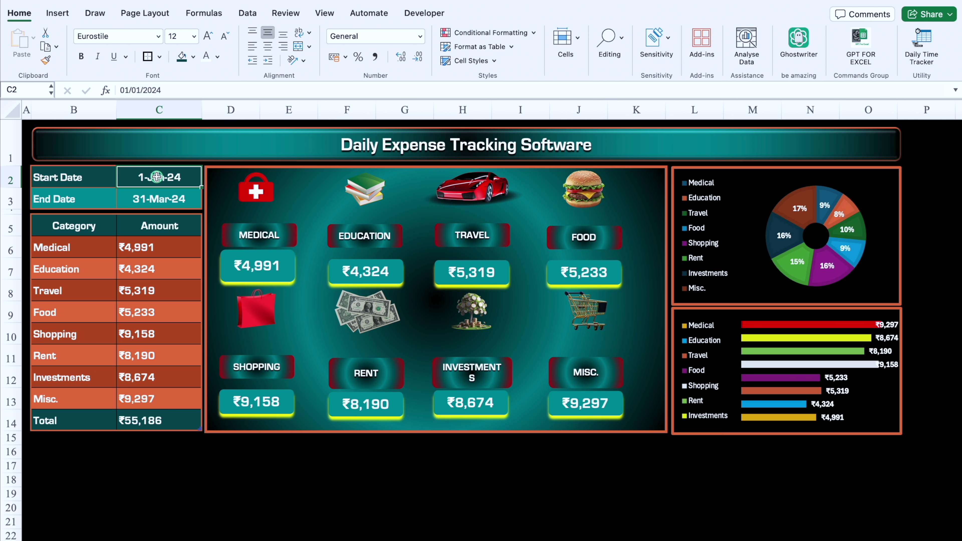
left_click(141, 92)
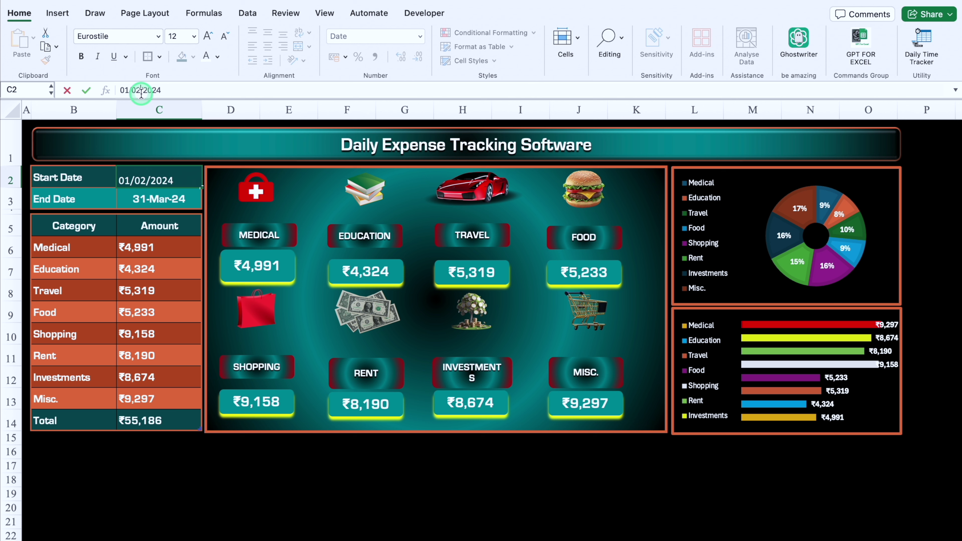
key("Return")
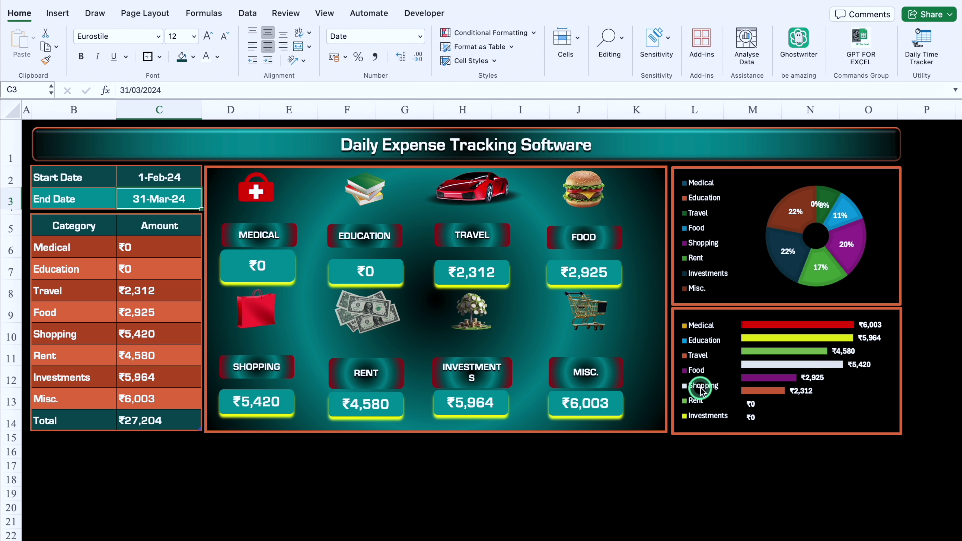